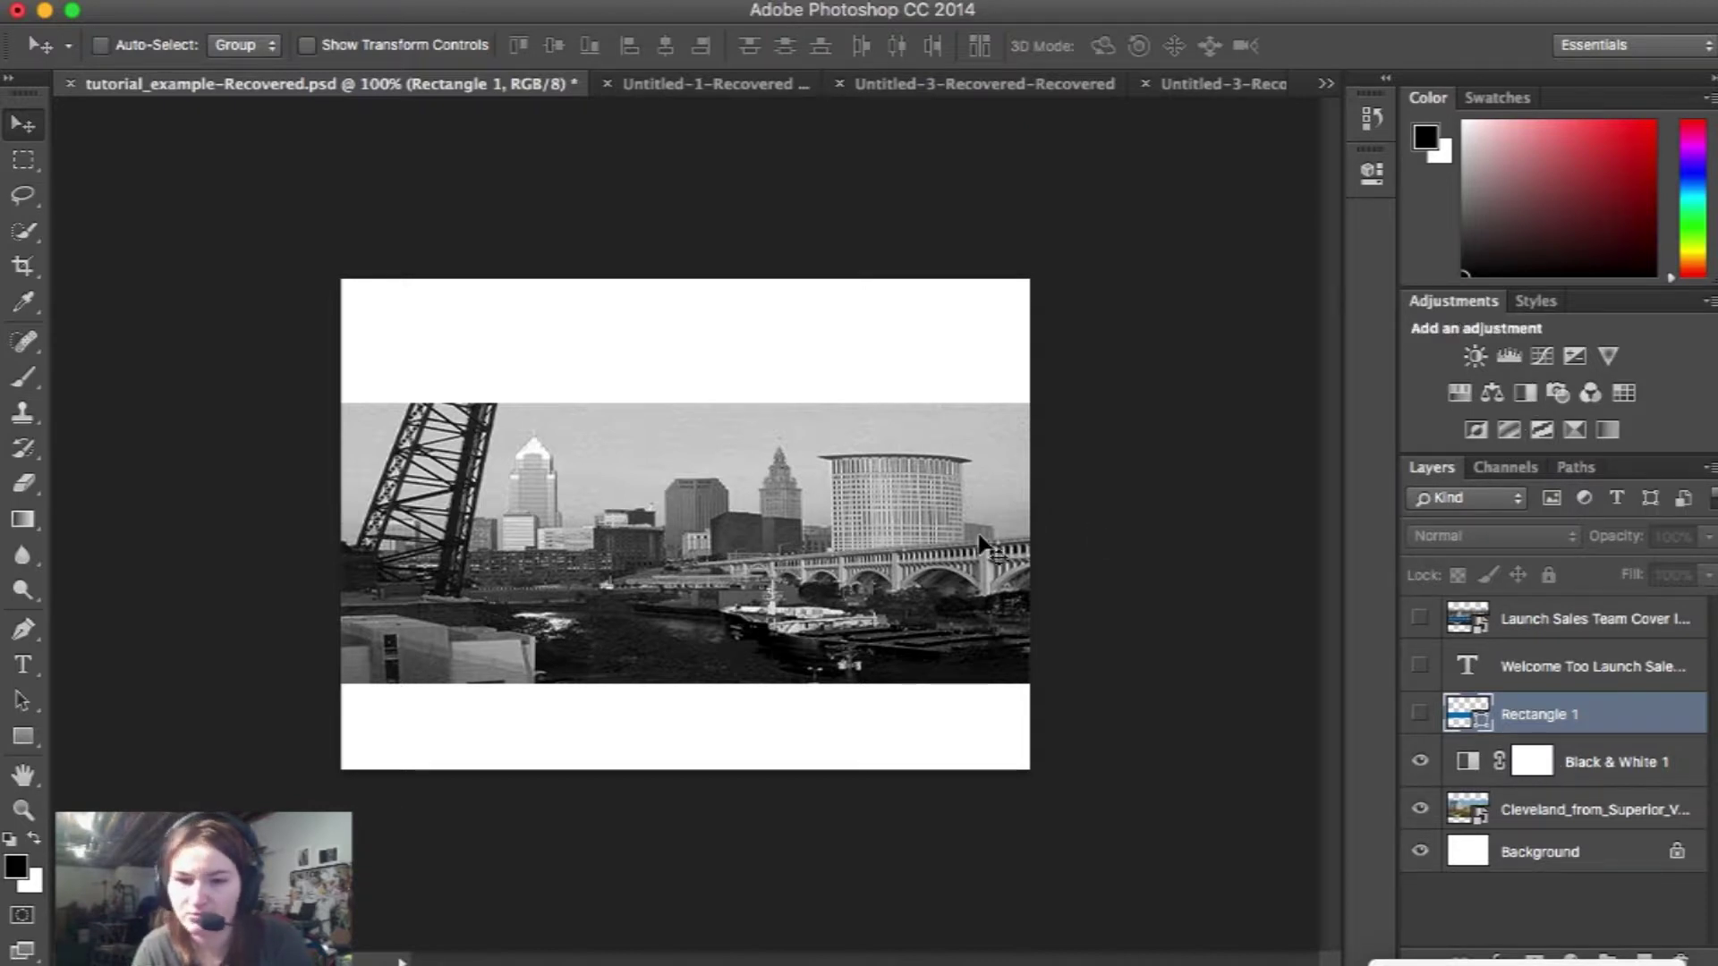
# - Set the Black & White 1 adjustment to Reds -108, Yellows 33, Greens 145, Cyans 208 and Blues 77
pyautogui.click(1470, 764)
pyautogui.click(1470, 763)
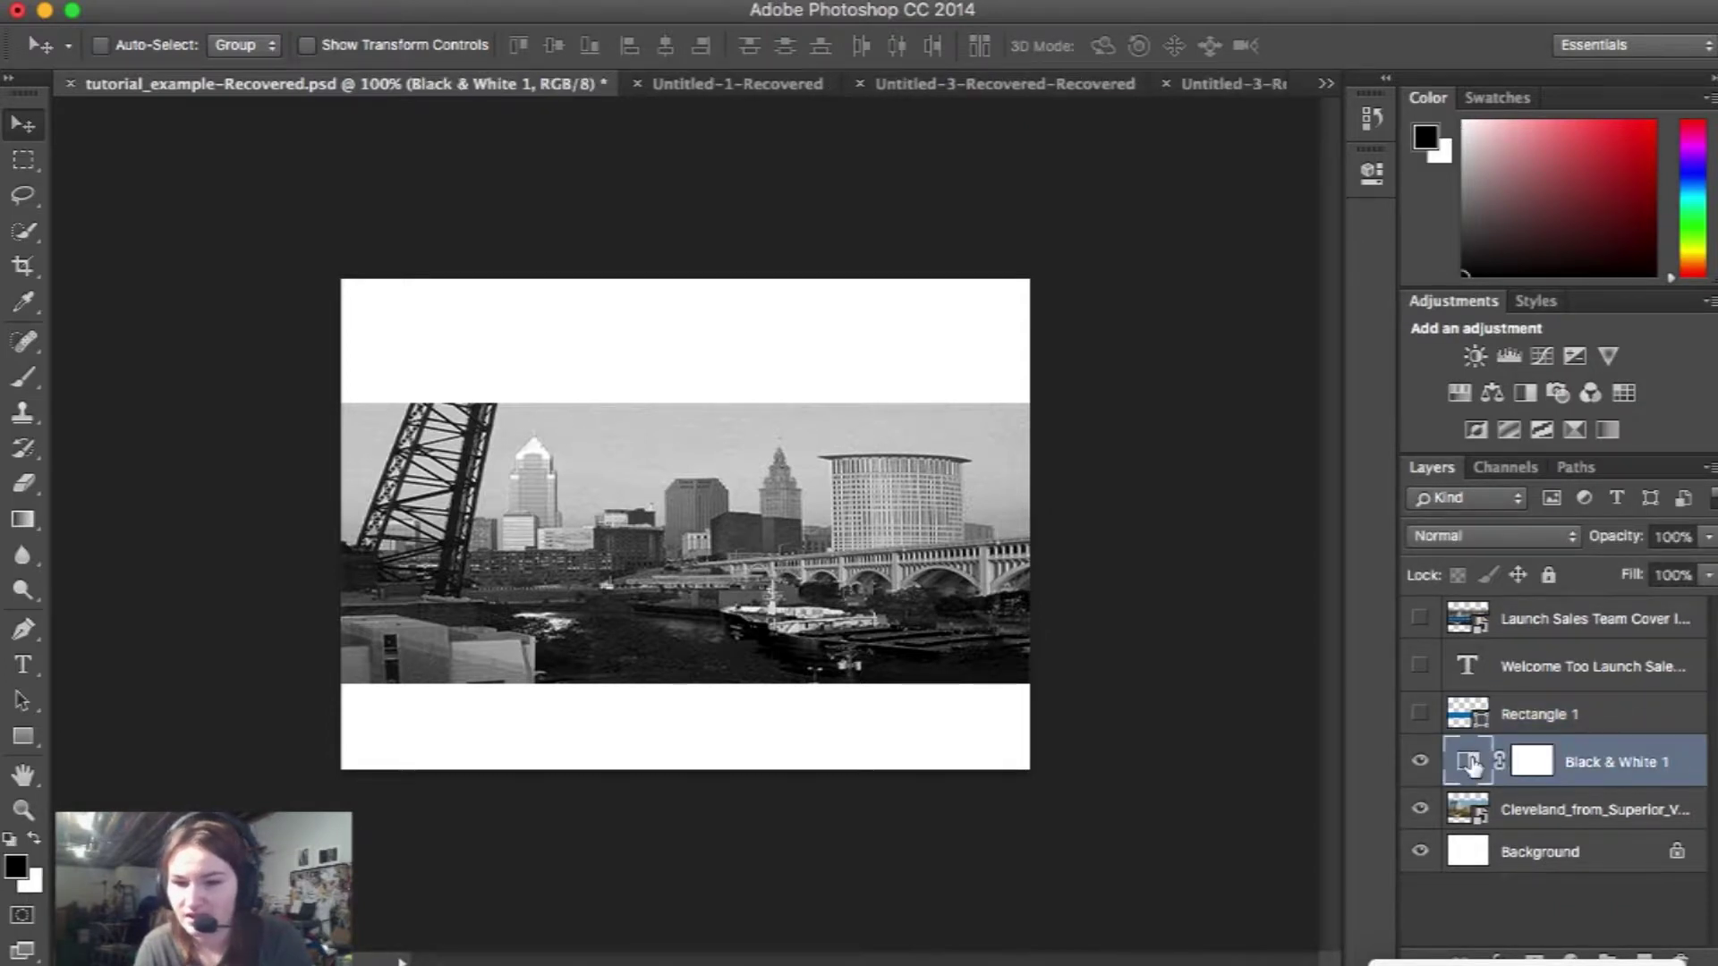
pyautogui.doubleClick(1470, 763)
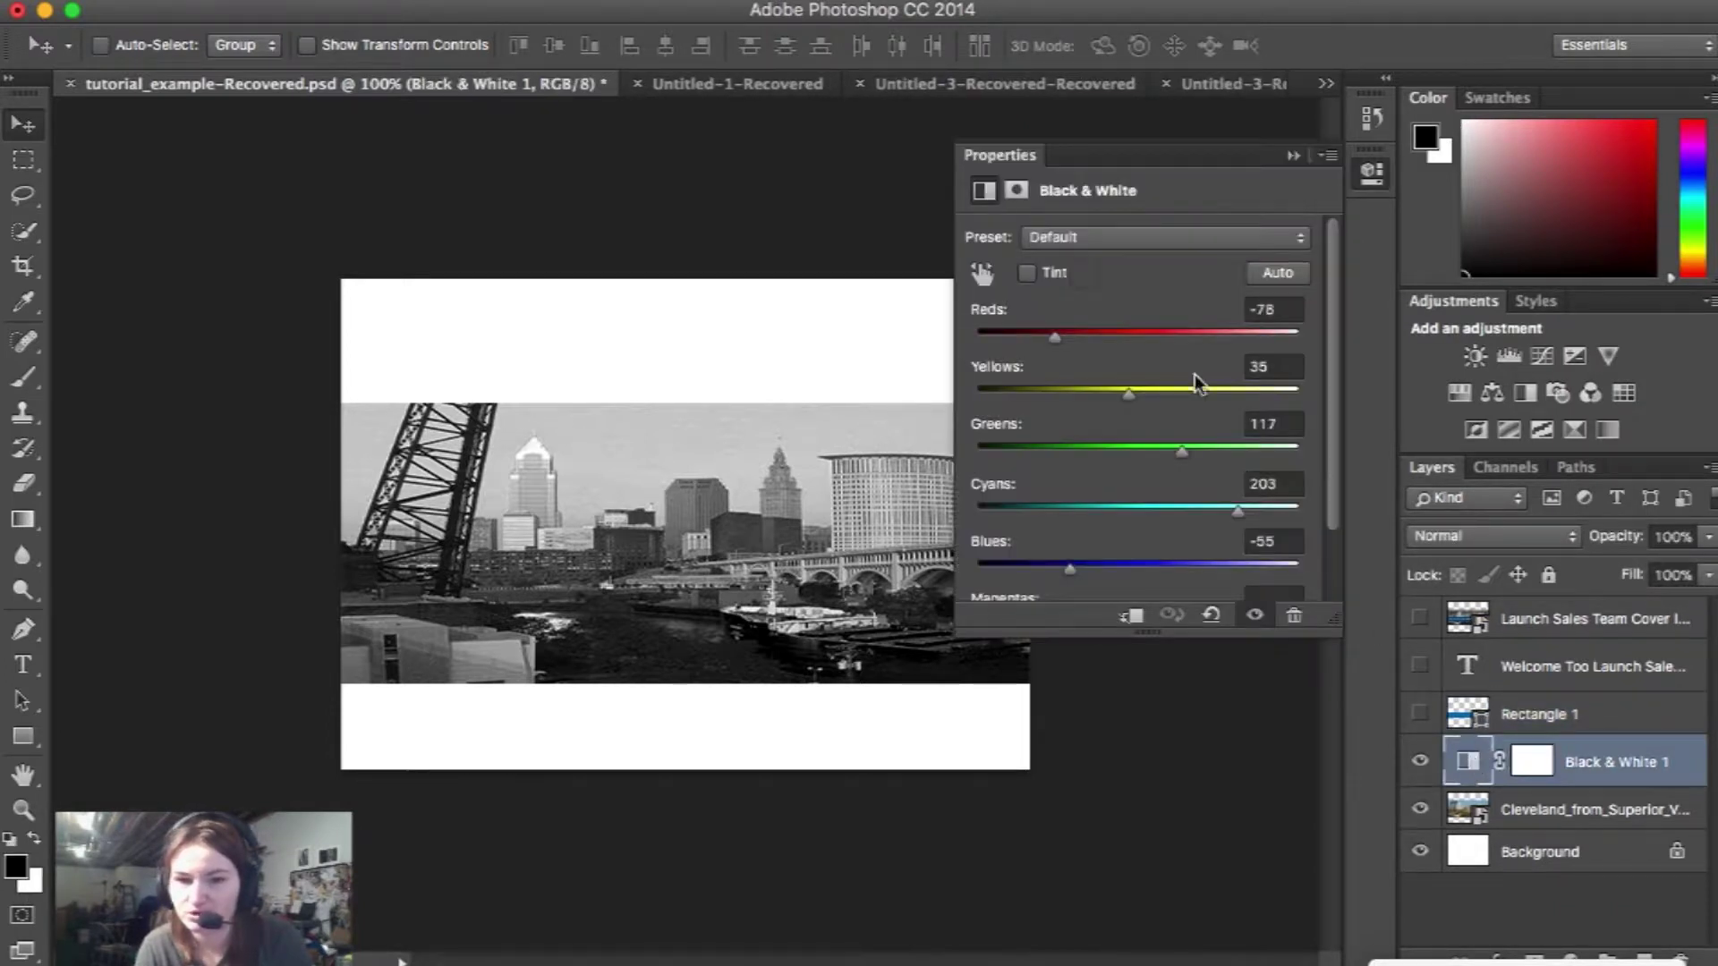
pyautogui.moveTo(1057, 336)
pyautogui.mouseDown()
pyautogui.moveTo(1029, 341)
pyautogui.moveTo(1112, 342)
pyautogui.moveTo(1035, 342)
pyautogui.mouseUp()
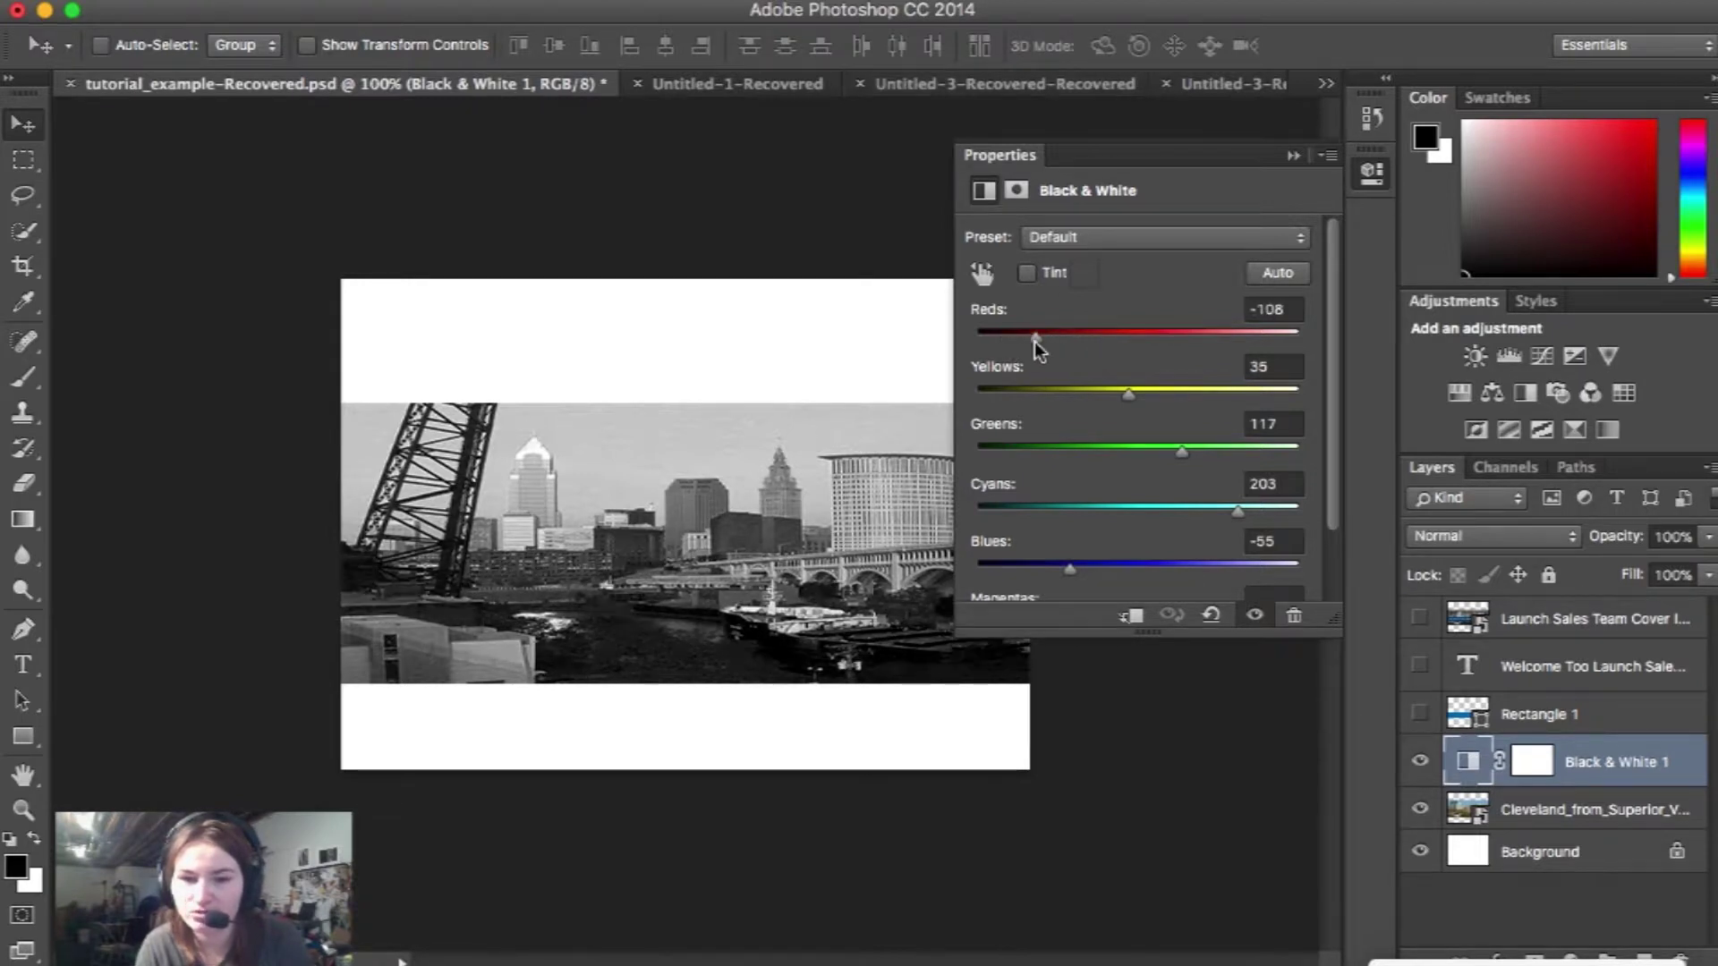
pyautogui.moveTo(1129, 394)
pyautogui.mouseDown()
pyautogui.moveTo(1177, 400)
pyautogui.moveTo(1130, 414)
pyautogui.mouseUp()
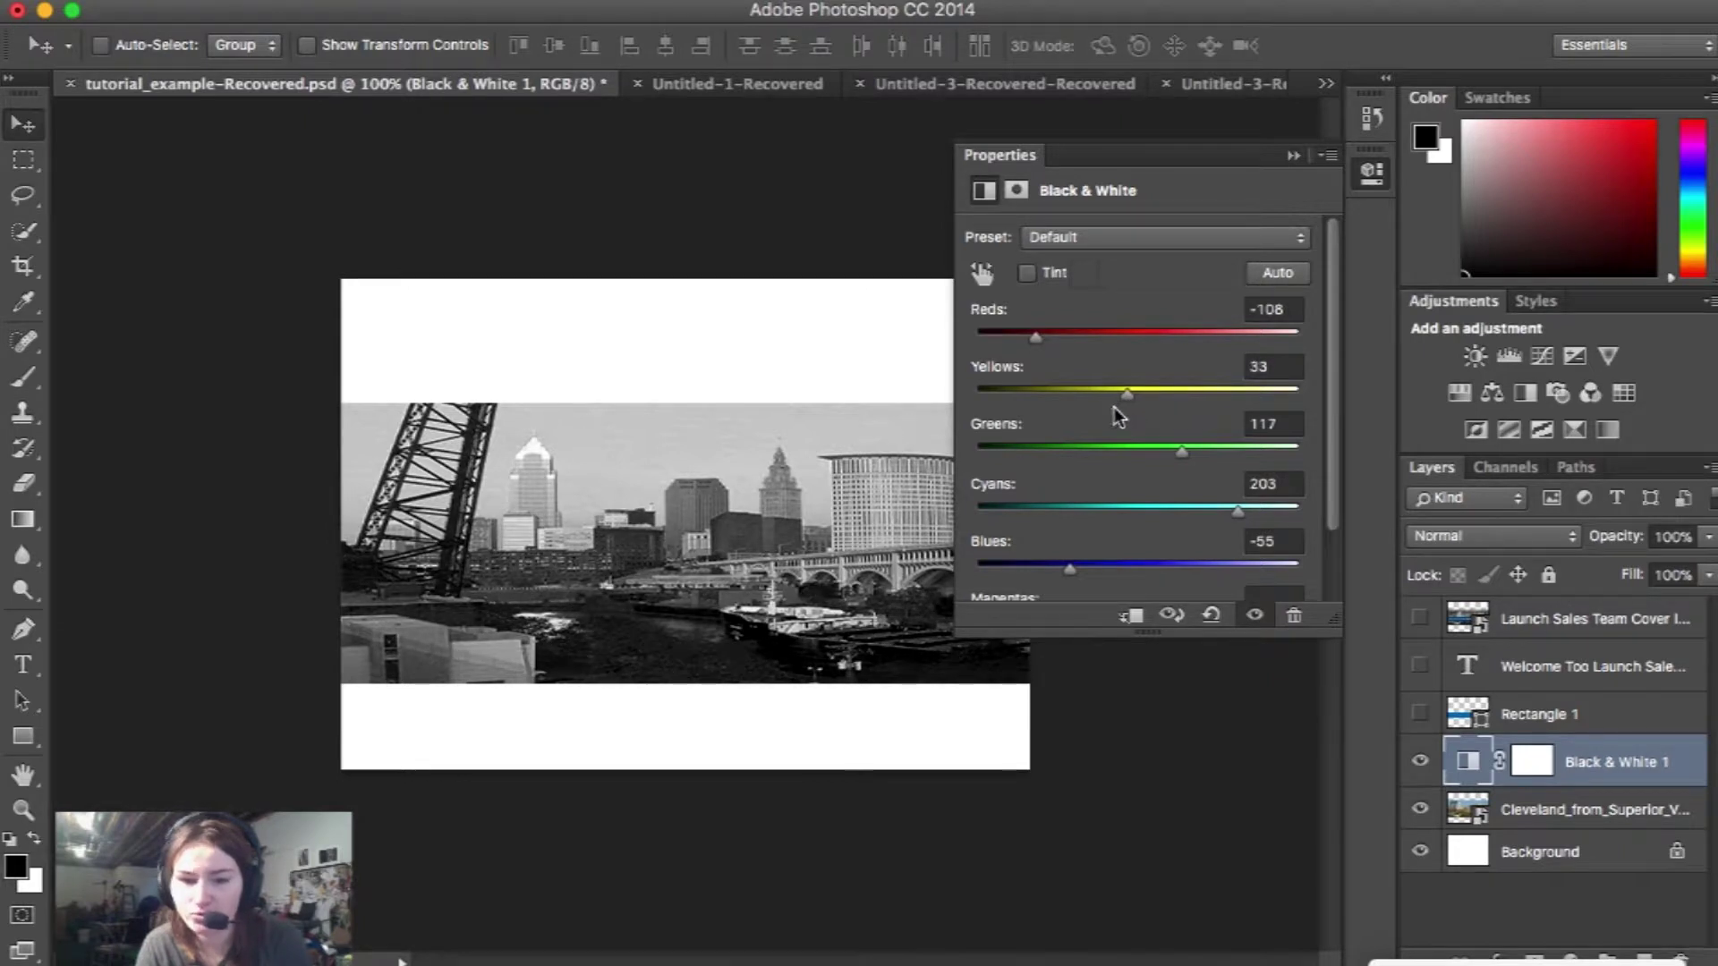
pyautogui.moveTo(1194, 460); pyautogui.dragTo(1208, 460)
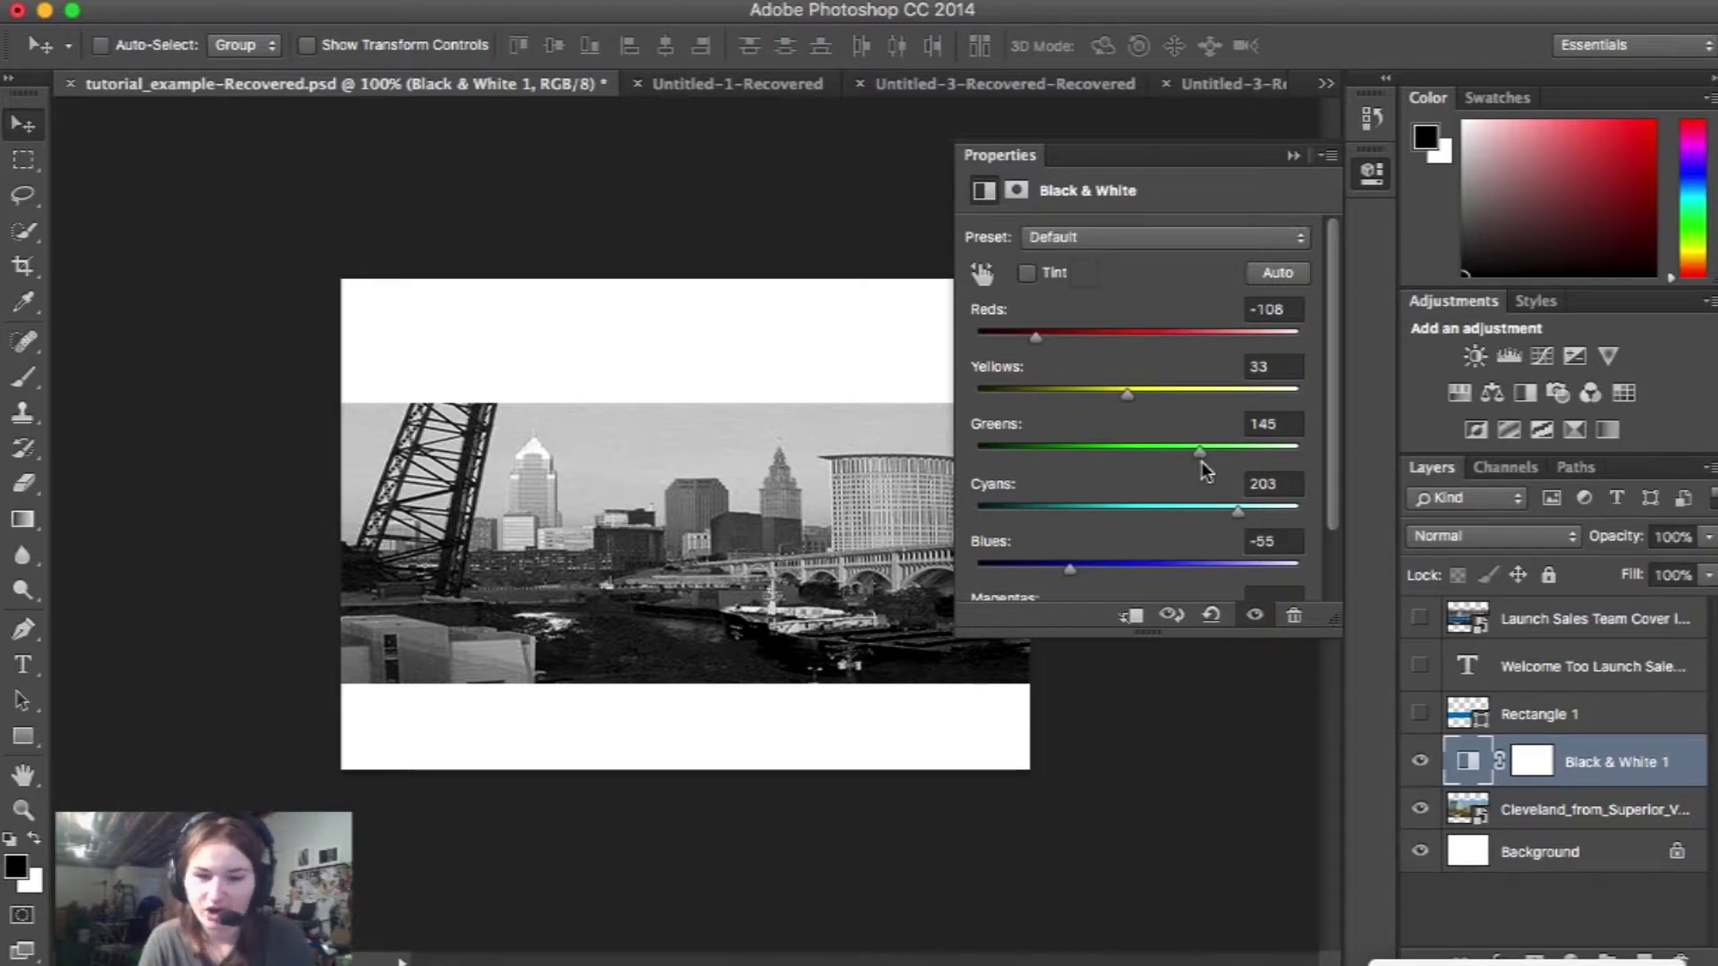
pyautogui.moveTo(1238, 506)
pyautogui.mouseDown()
pyautogui.moveTo(1190, 515)
pyautogui.moveTo(1242, 511)
pyautogui.mouseUp()
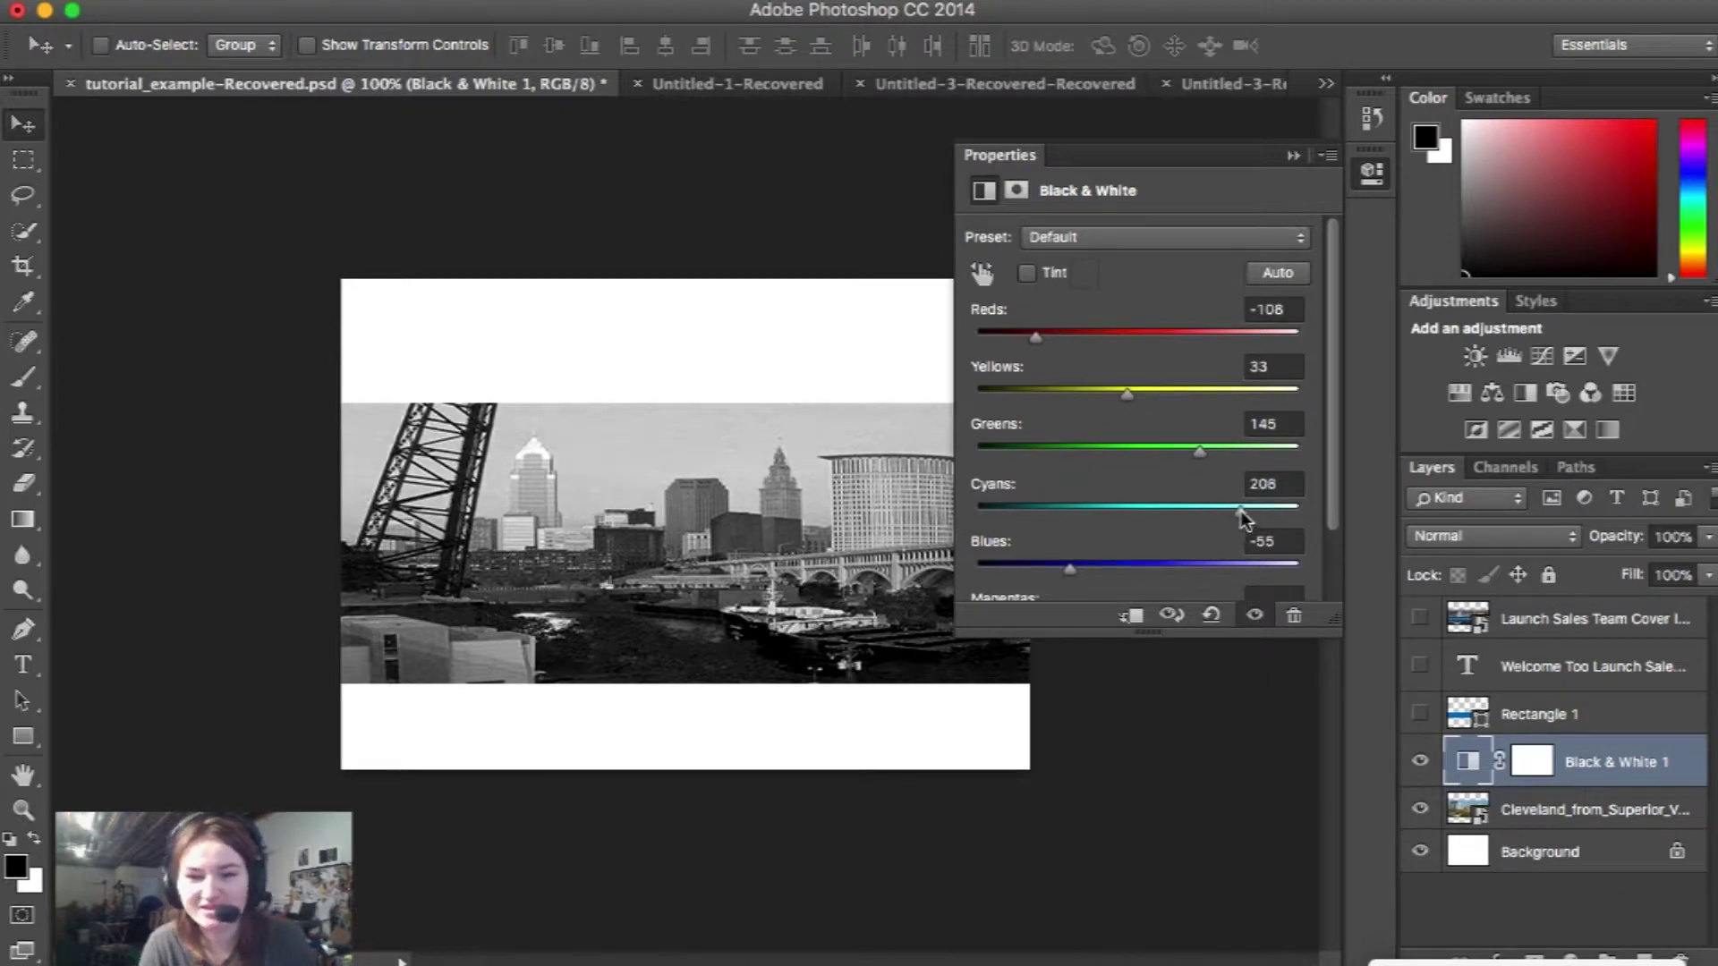
pyautogui.moveTo(1091, 569); pyautogui.dragTo(1161, 566)
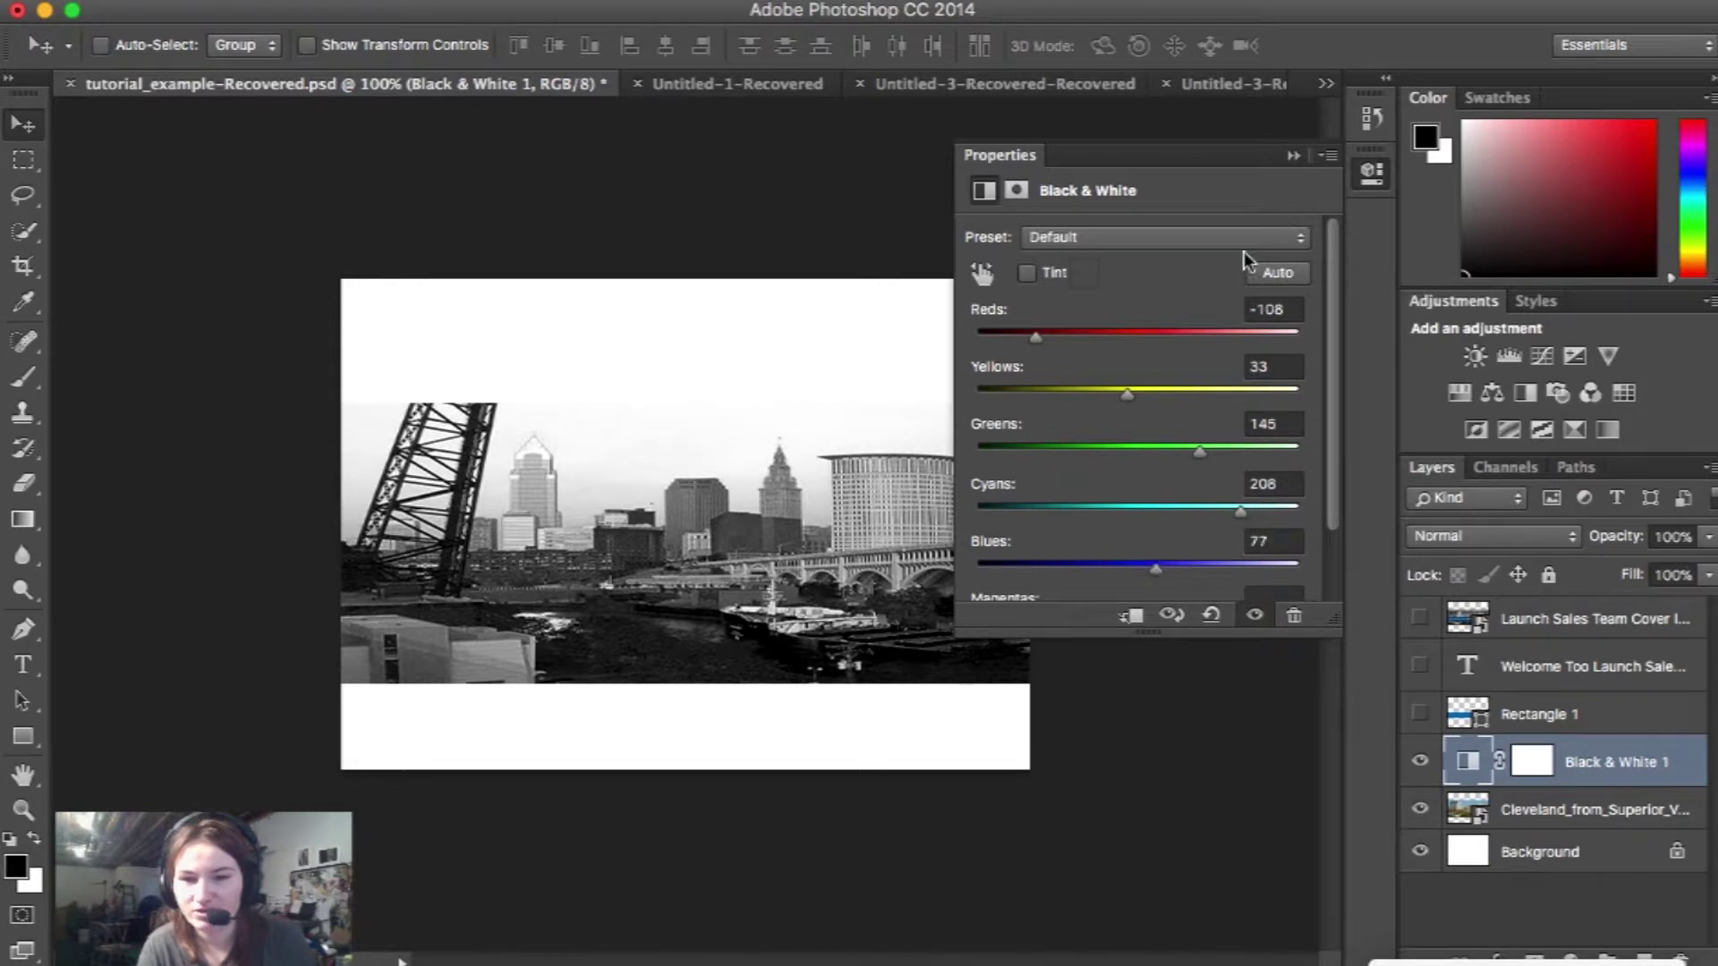
pyautogui.click(1293, 157)
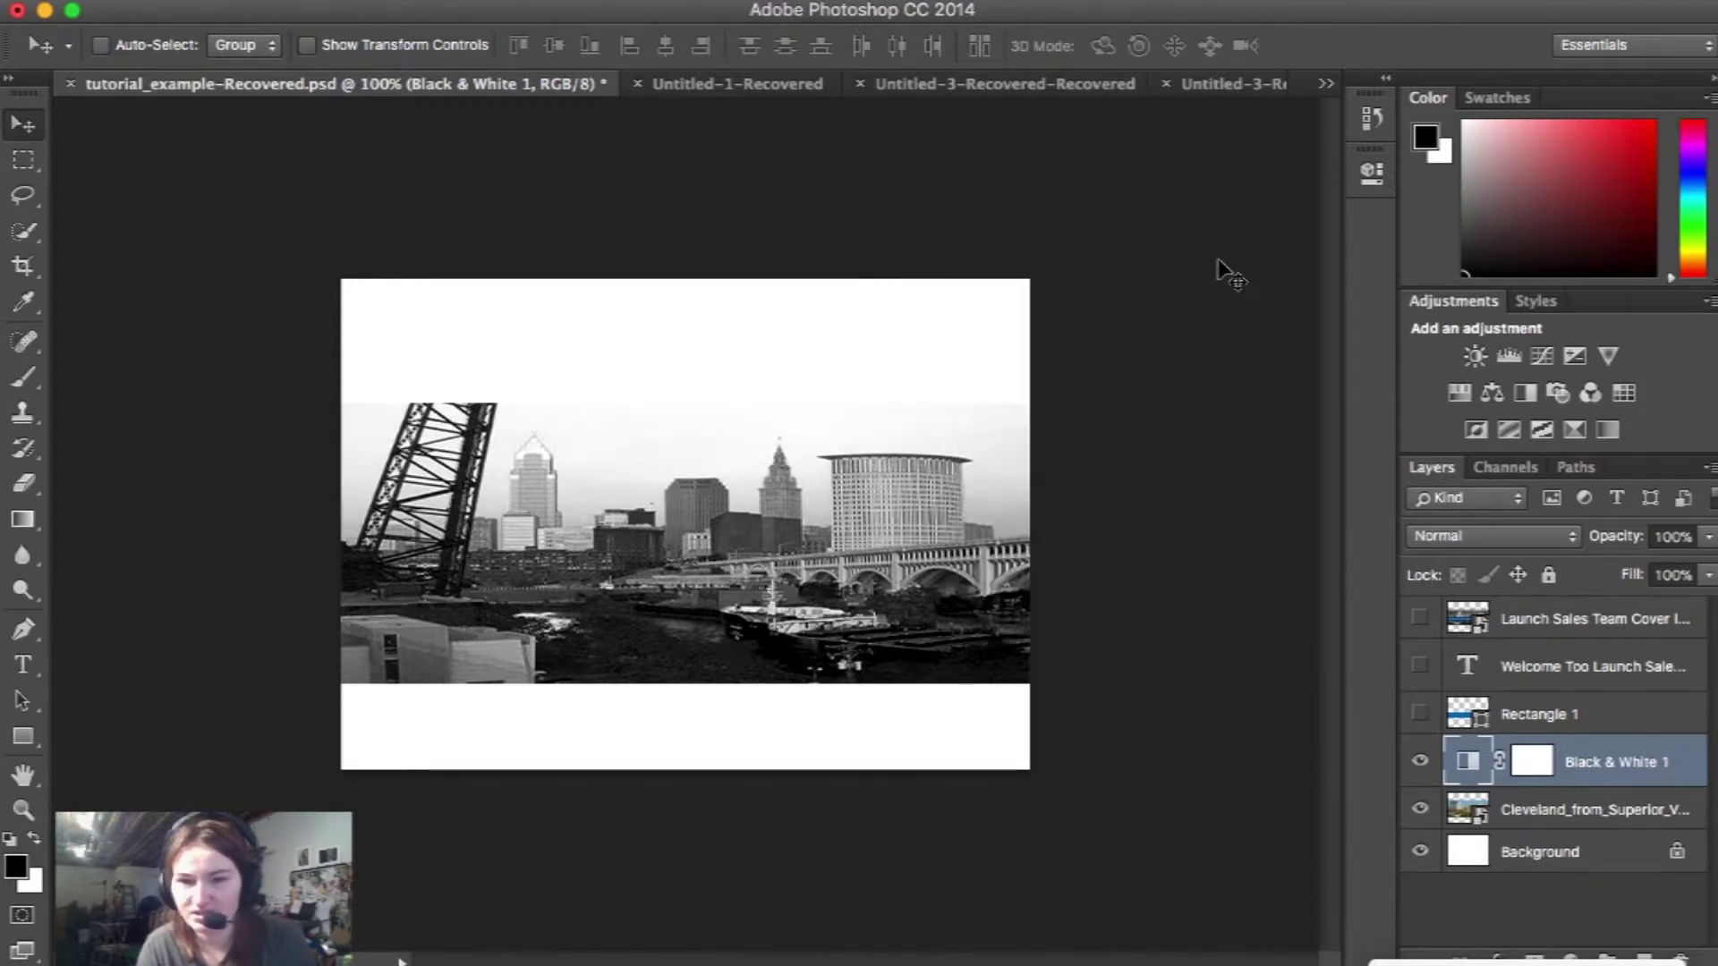
# - Hide the Black & White 1 adjustment layer and the Cleveland photo layer, leaving only the Background displayed
pyautogui.click(1420, 762)
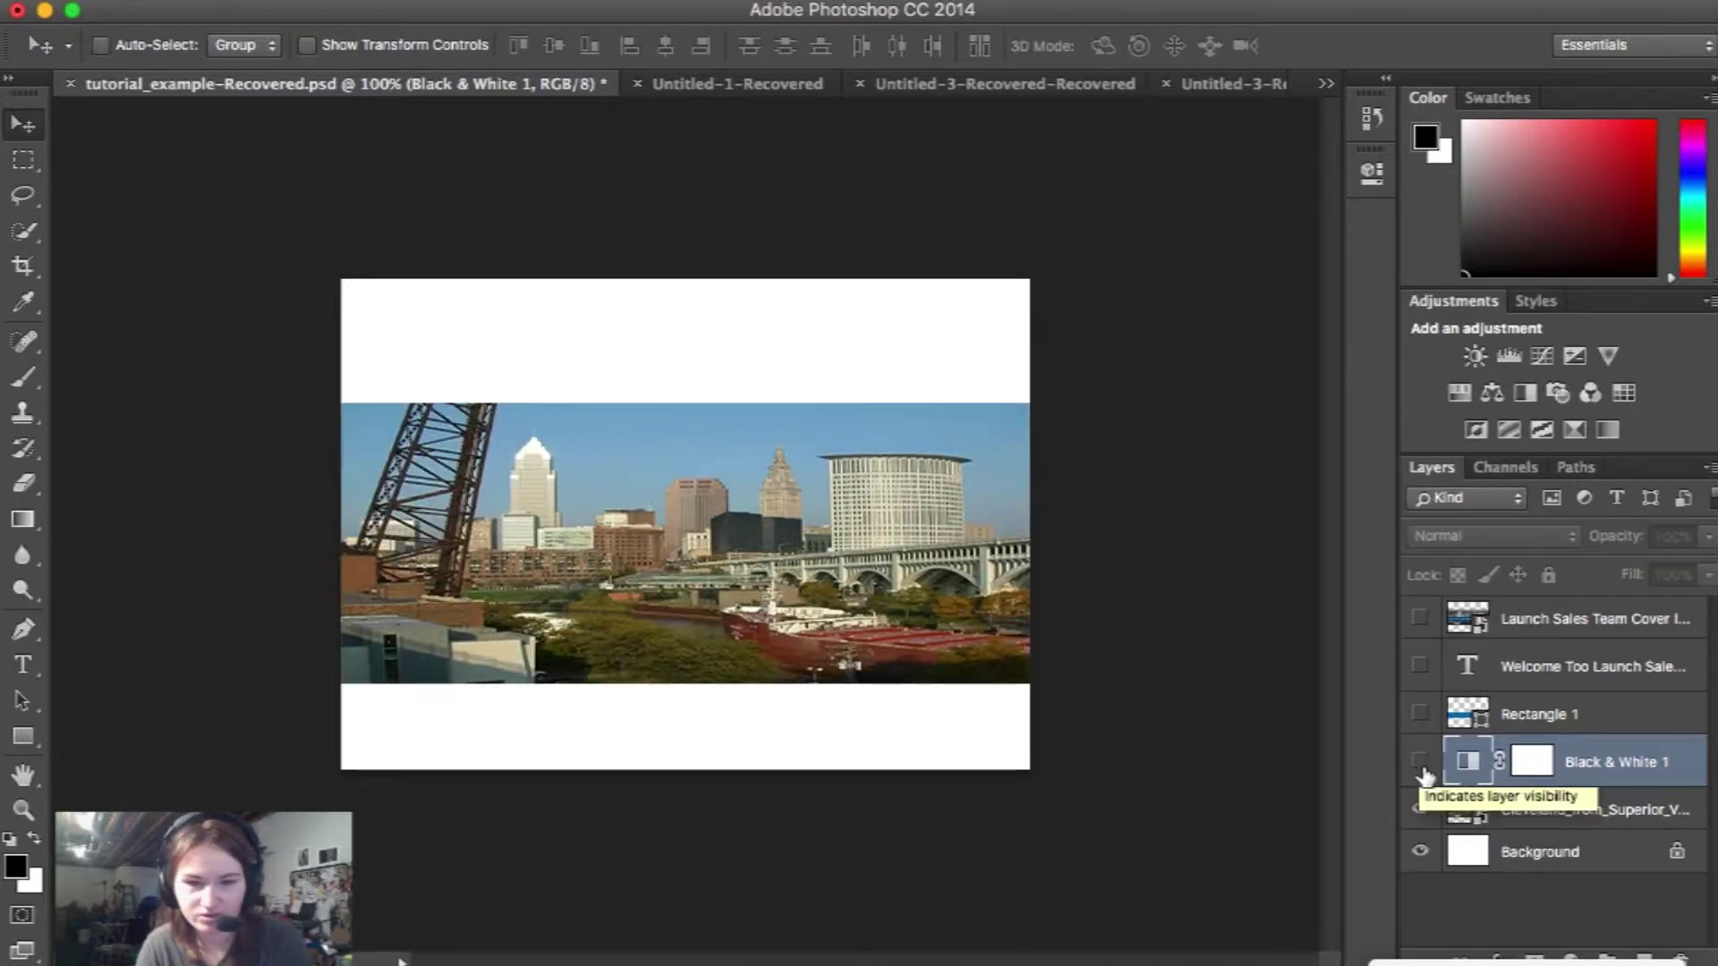
pyautogui.click(1420, 762)
pyautogui.click(1420, 809)
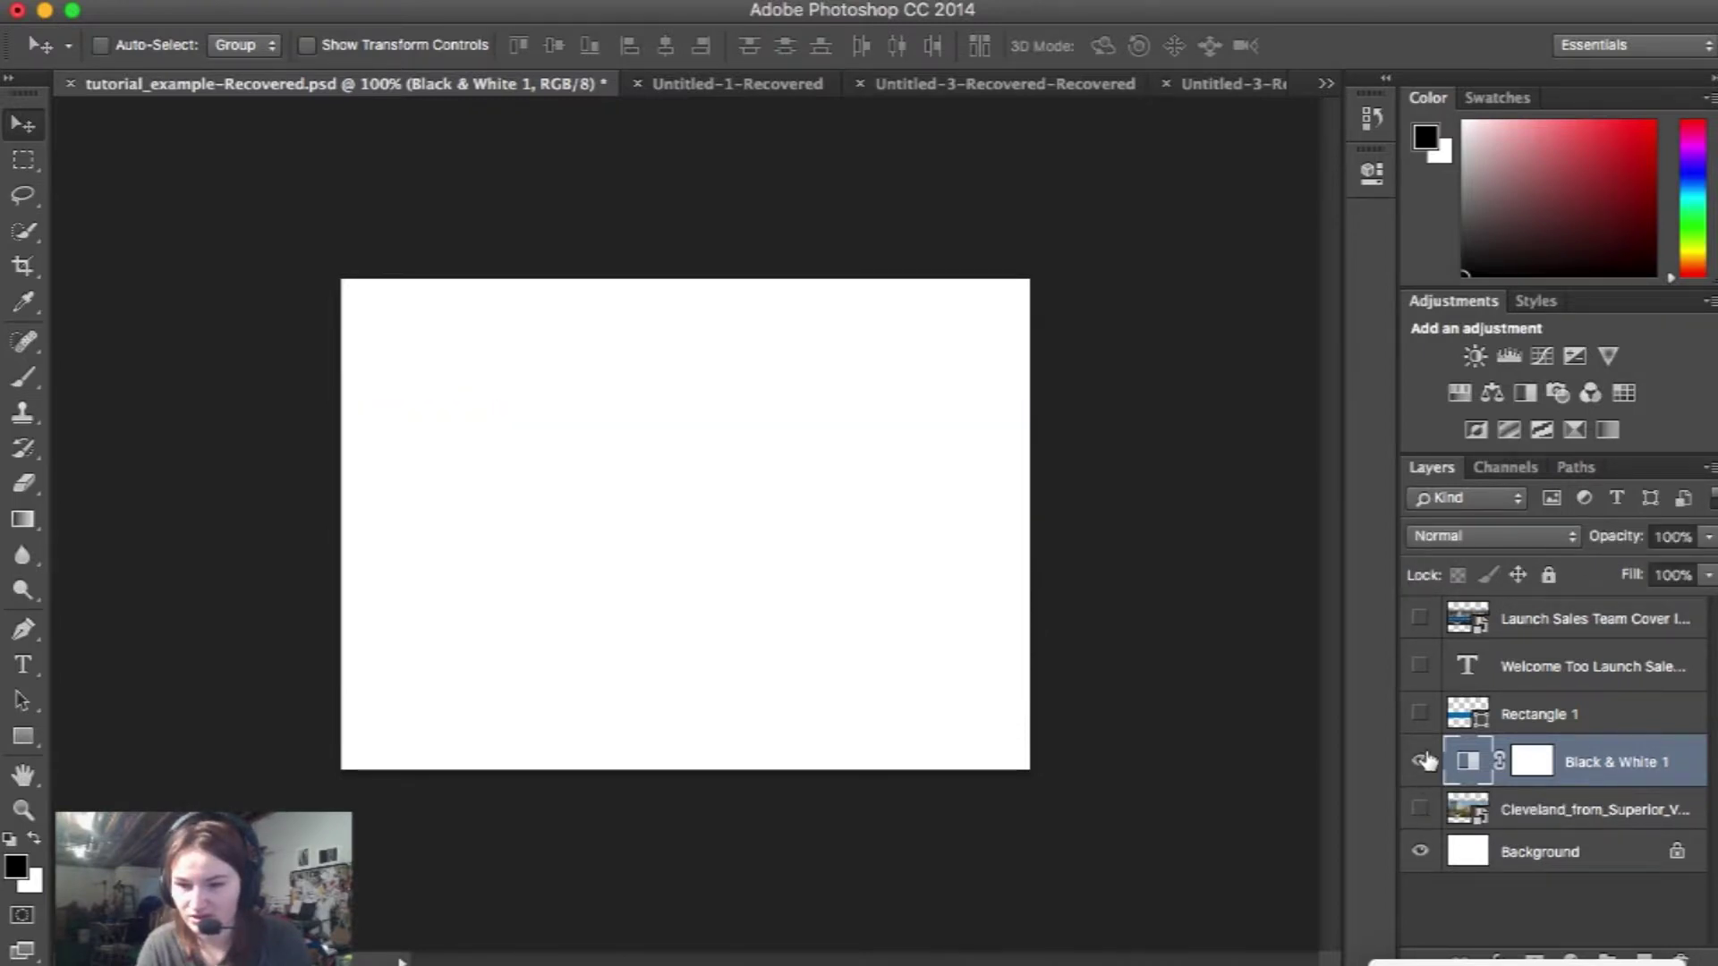
pyautogui.click(1419, 762)
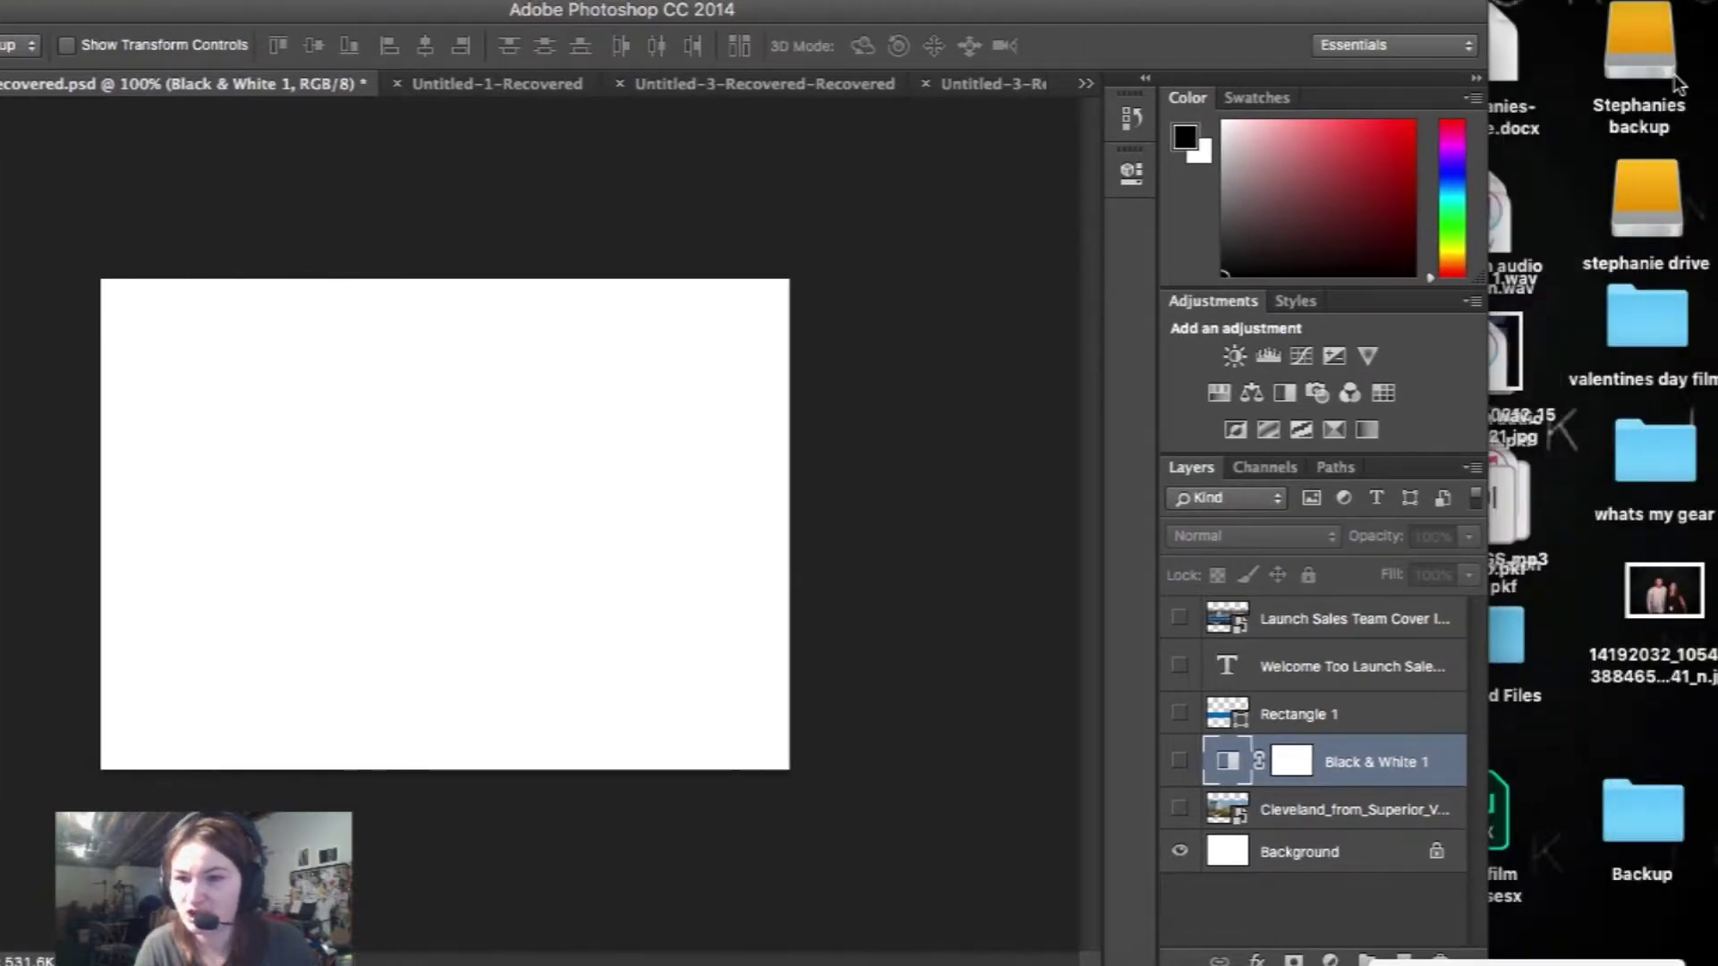
# - Switch to Finder, open the external drive below the backup drive, and open its Launch Sales Team folder
pyautogui.click(1651, 206)
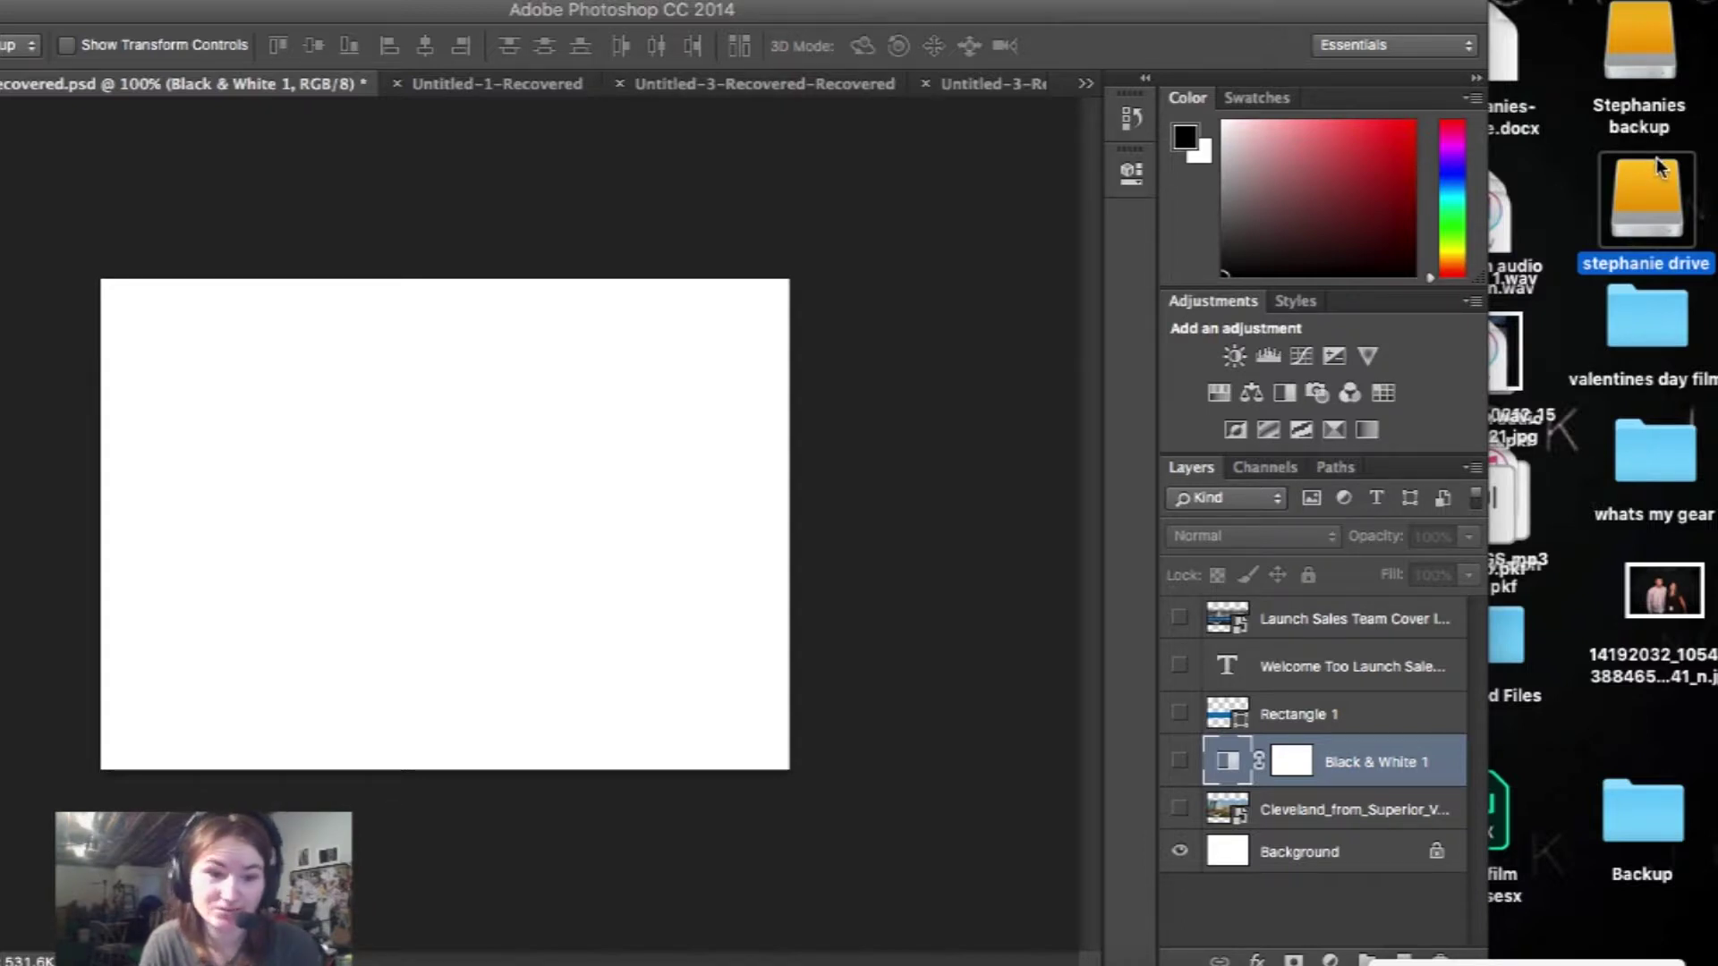
pyautogui.doubleClick(1657, 157)
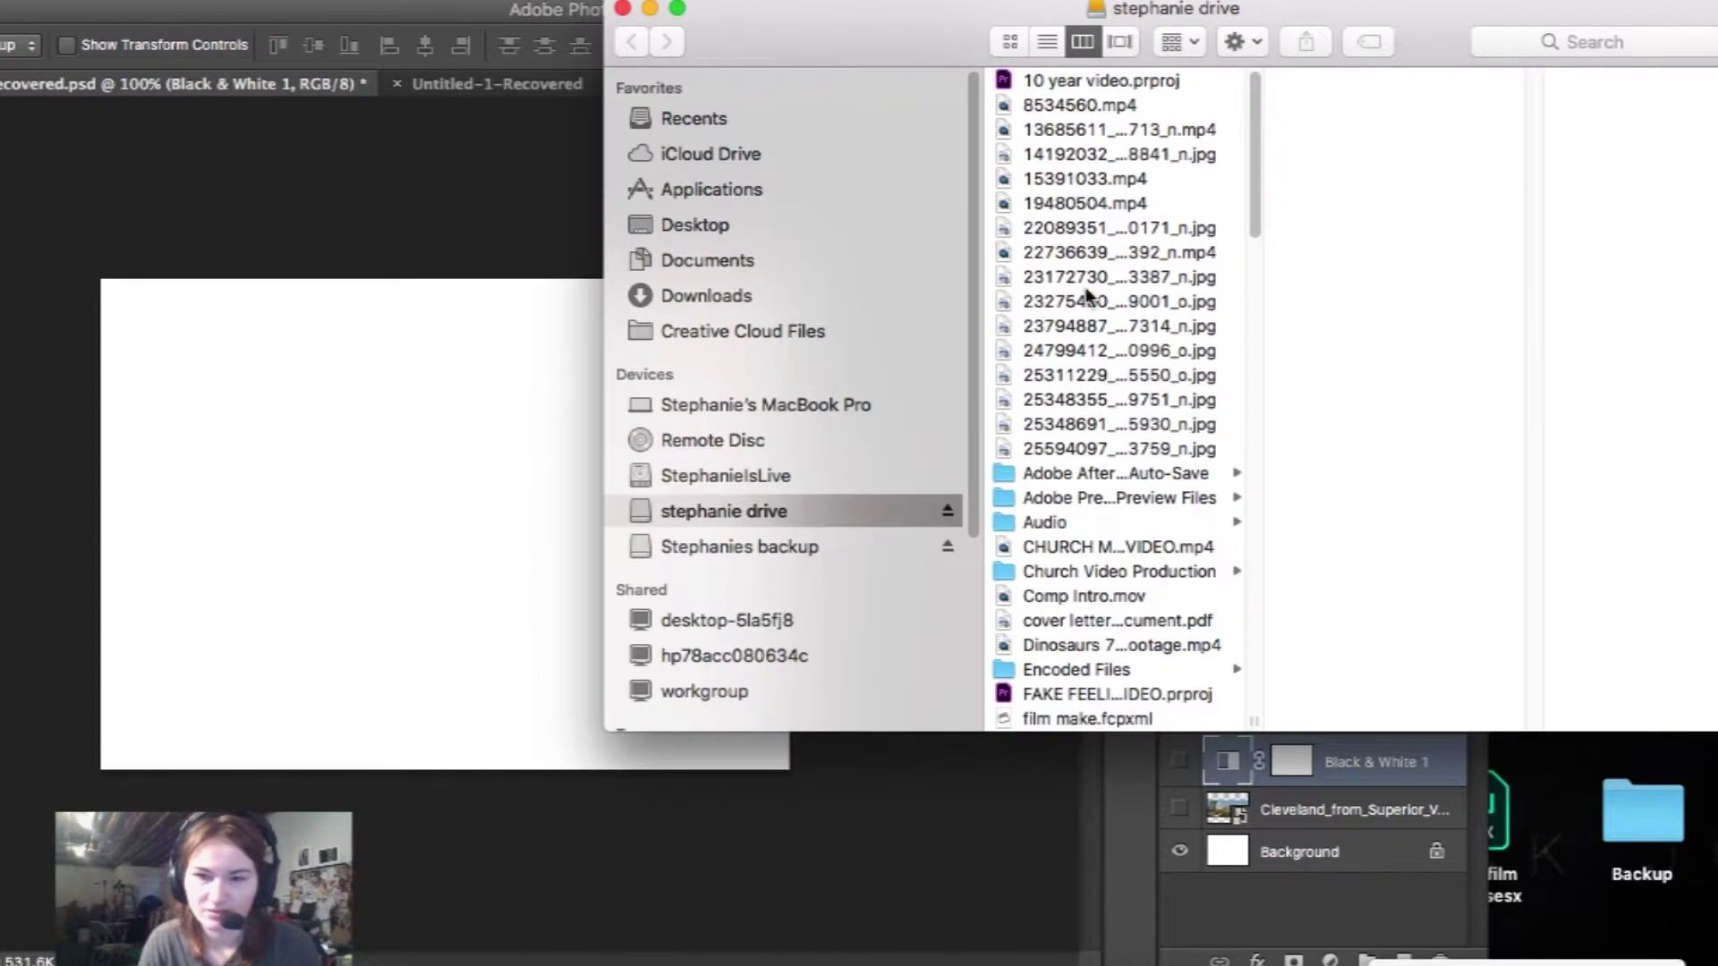
pyautogui.scroll(-10, 1086, 295)
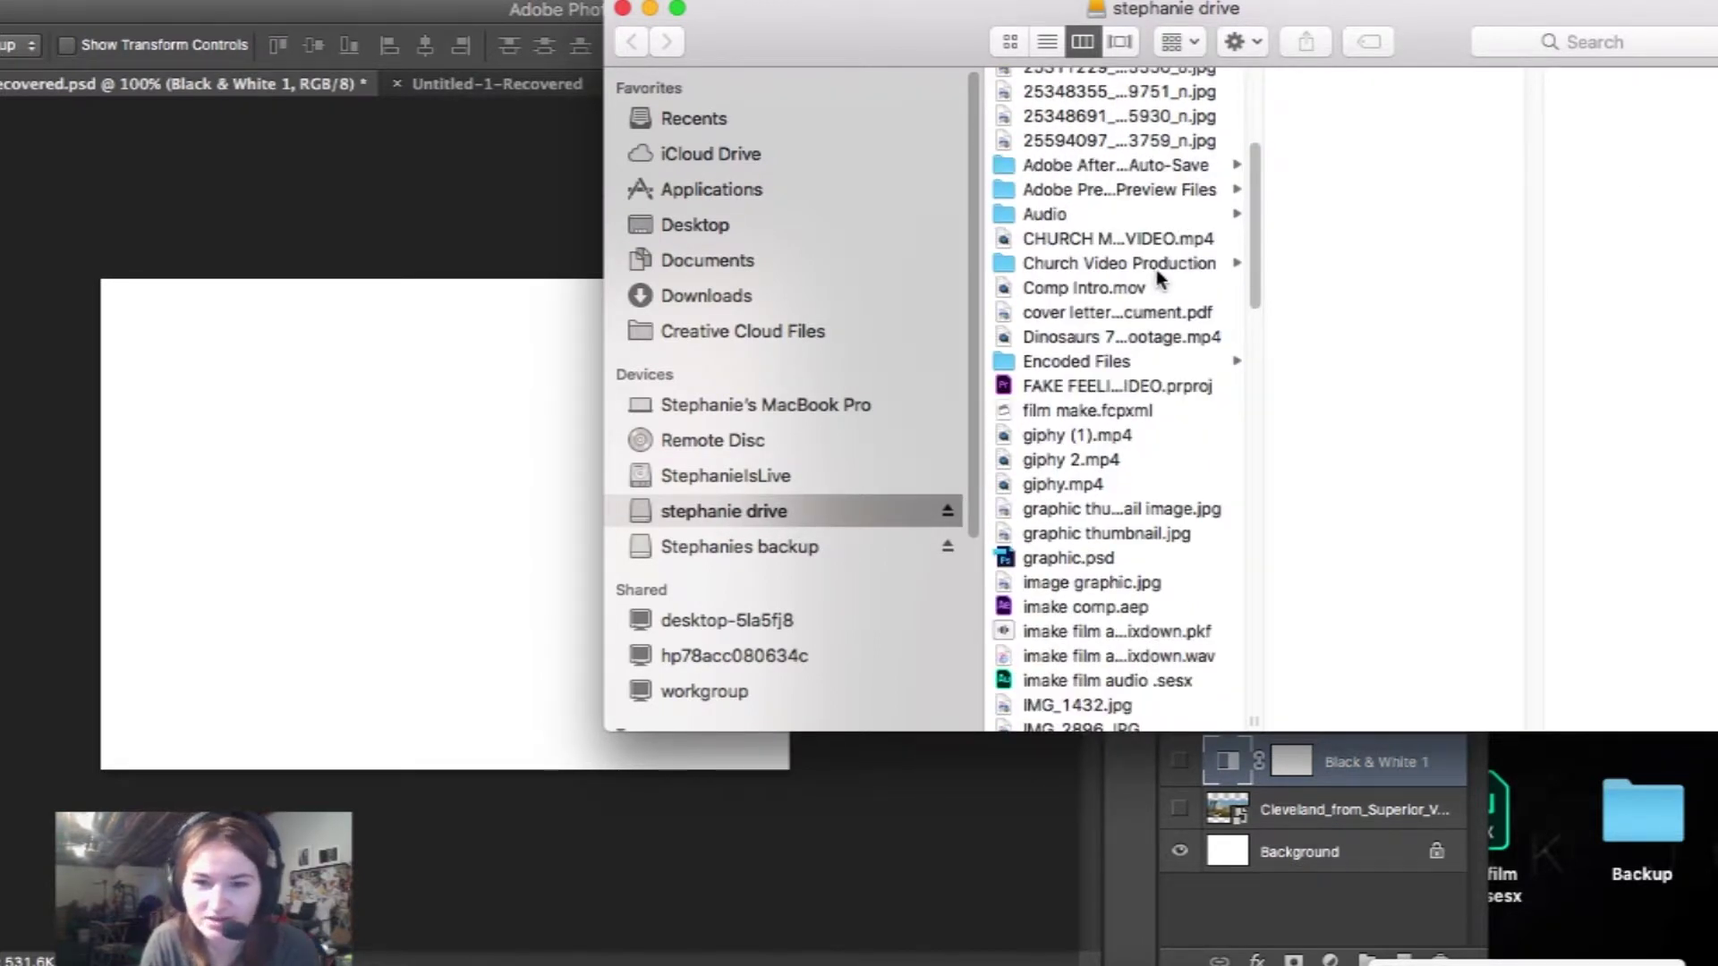
pyautogui.scroll(-10, 1155, 283)
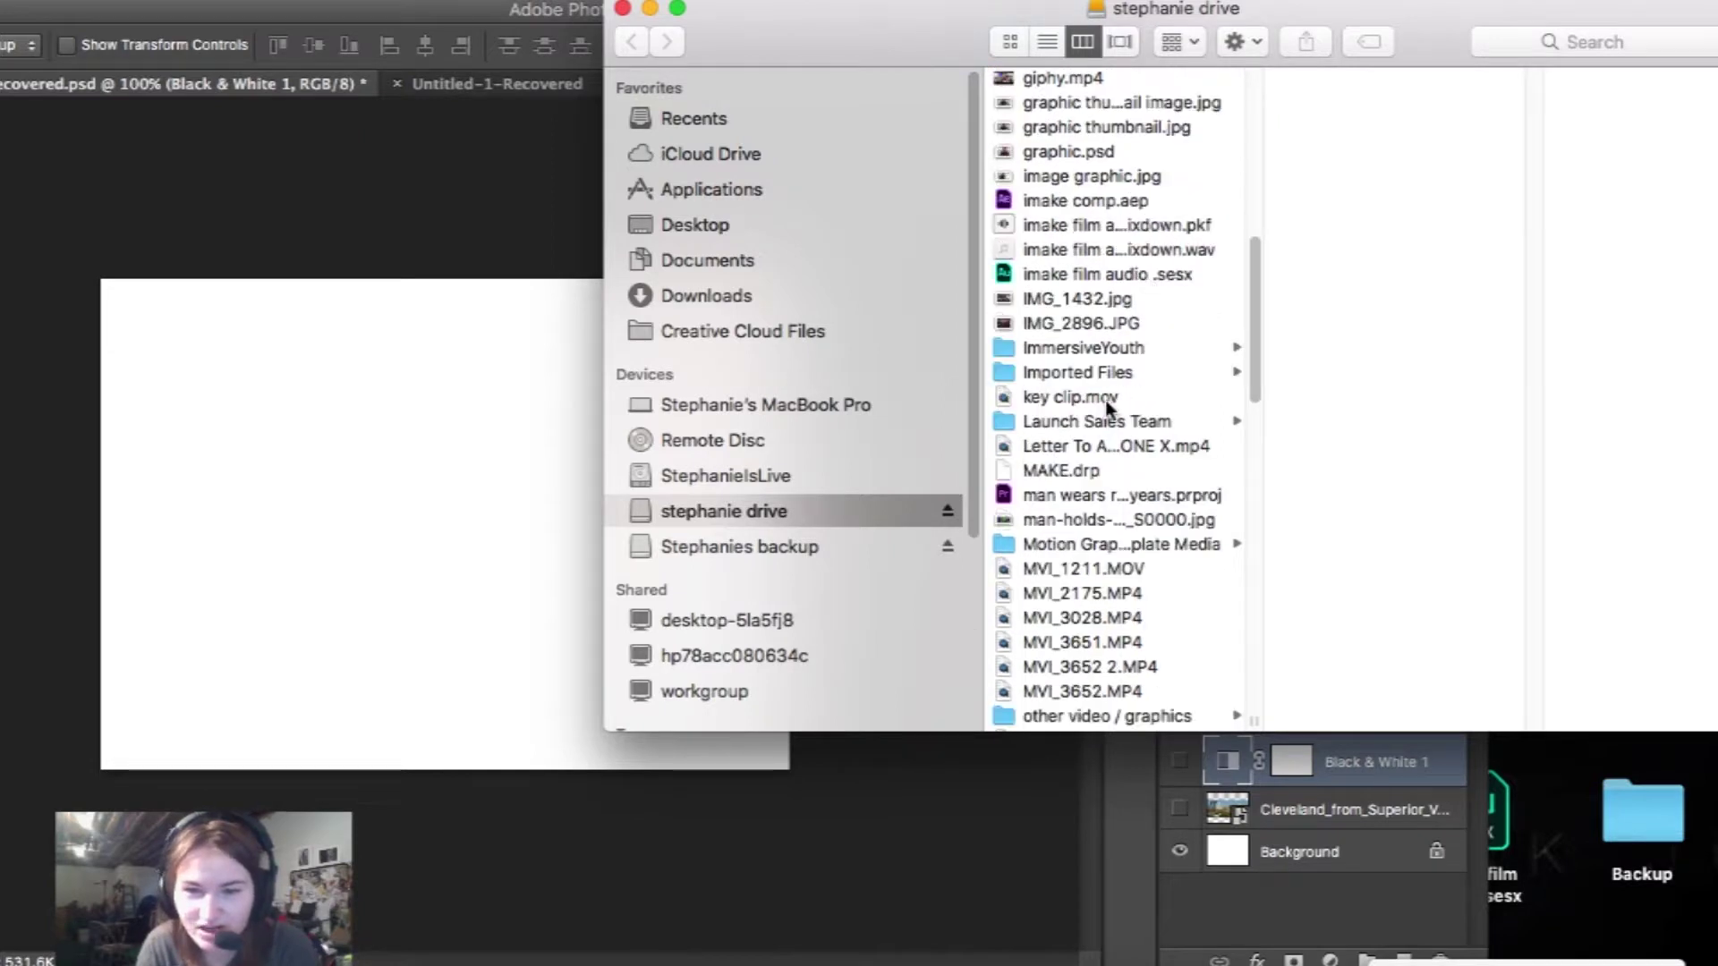
pyautogui.click(1099, 418)
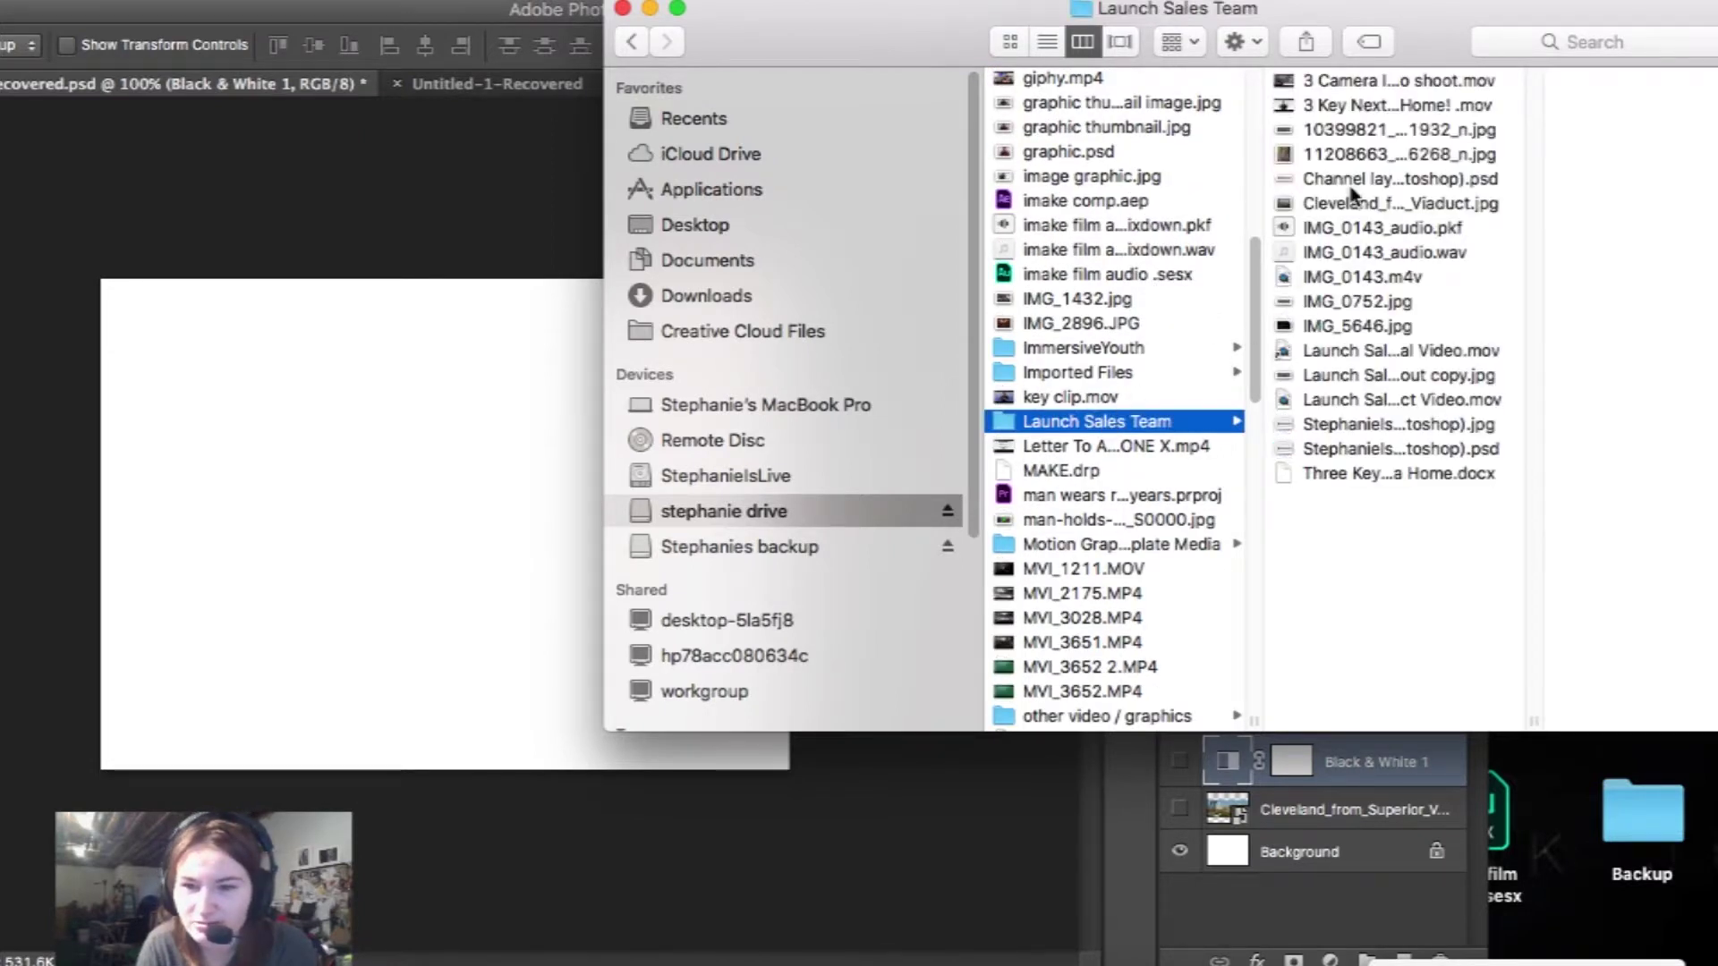
# - Place the 11208663 JPG photo of the man with a laptop into the Photoshop document, and close the Finder window
pyautogui.click(1387, 152)
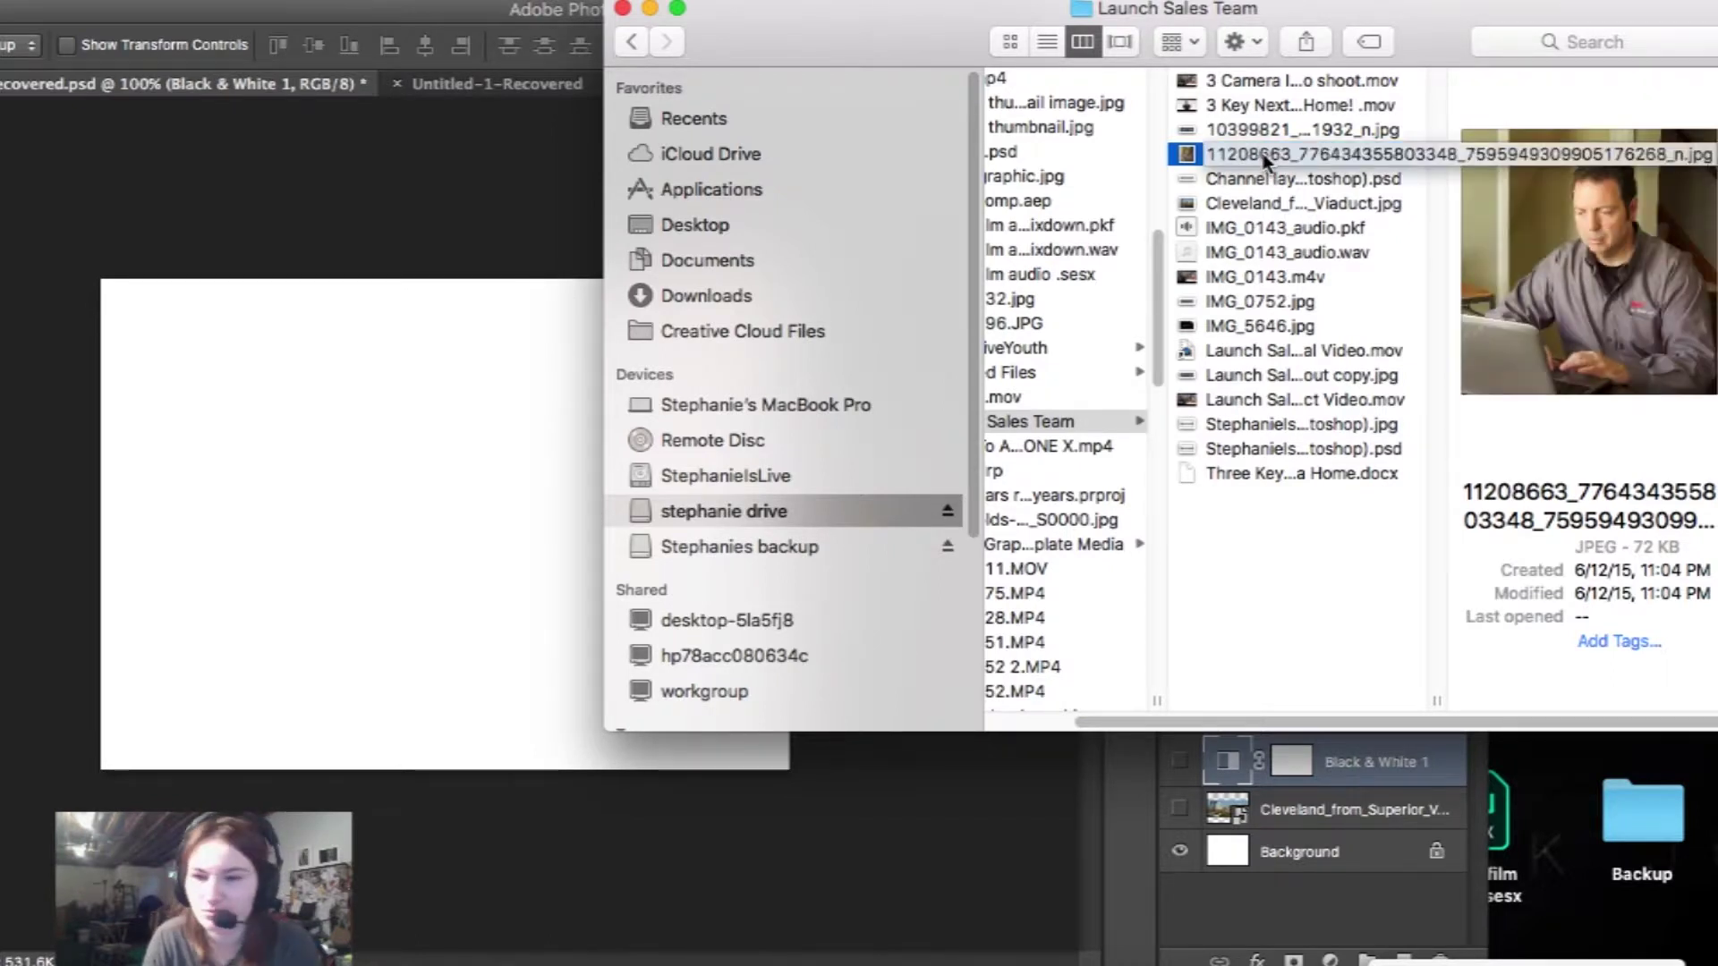
pyautogui.moveTo(1268, 154); pyautogui.dragTo(371, 516)
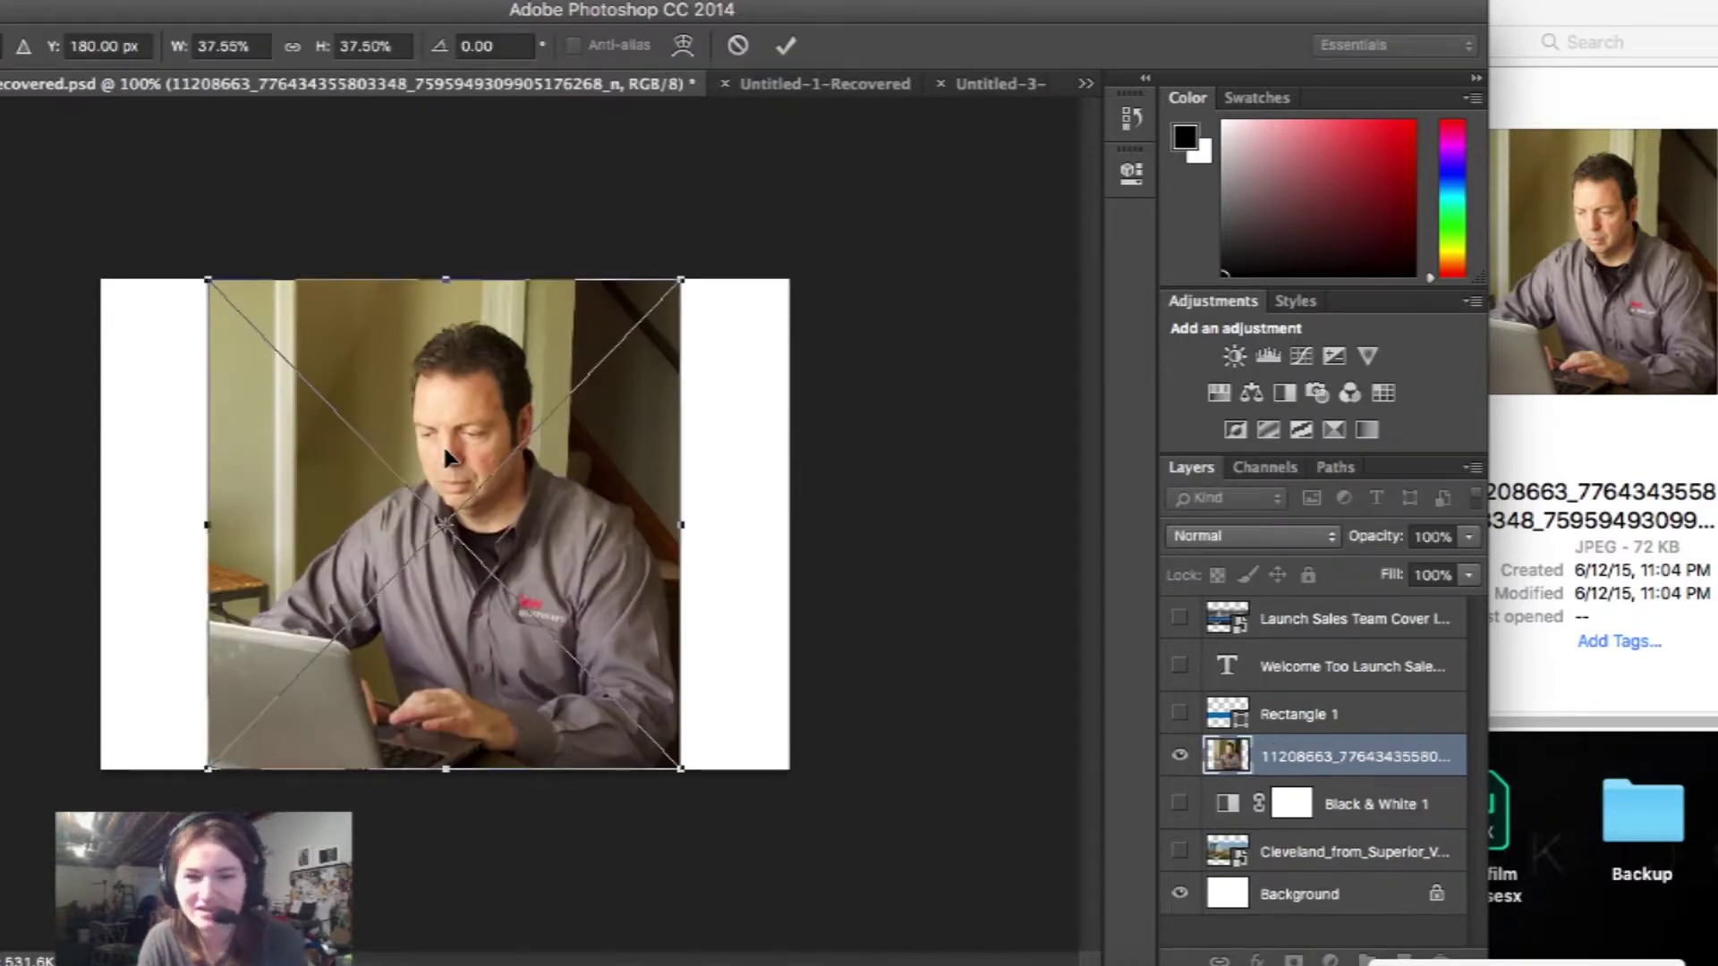
pyautogui.click(786, 46)
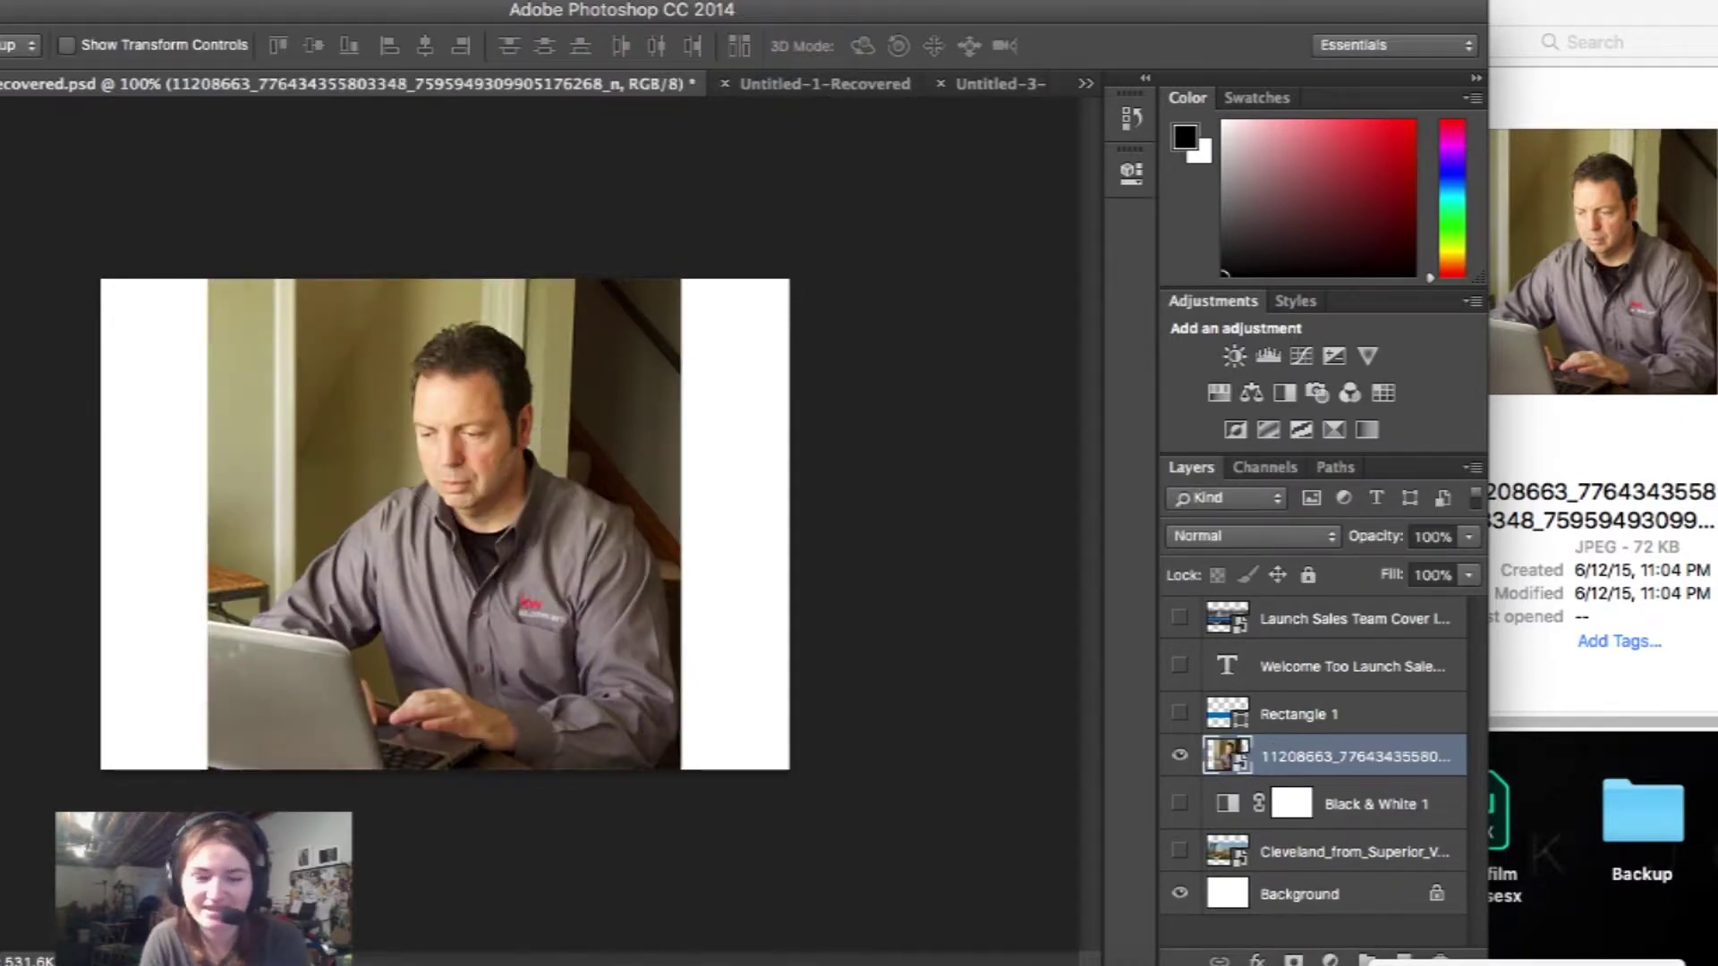
pyautogui.click(1637, 16)
pyautogui.click(1319, 627)
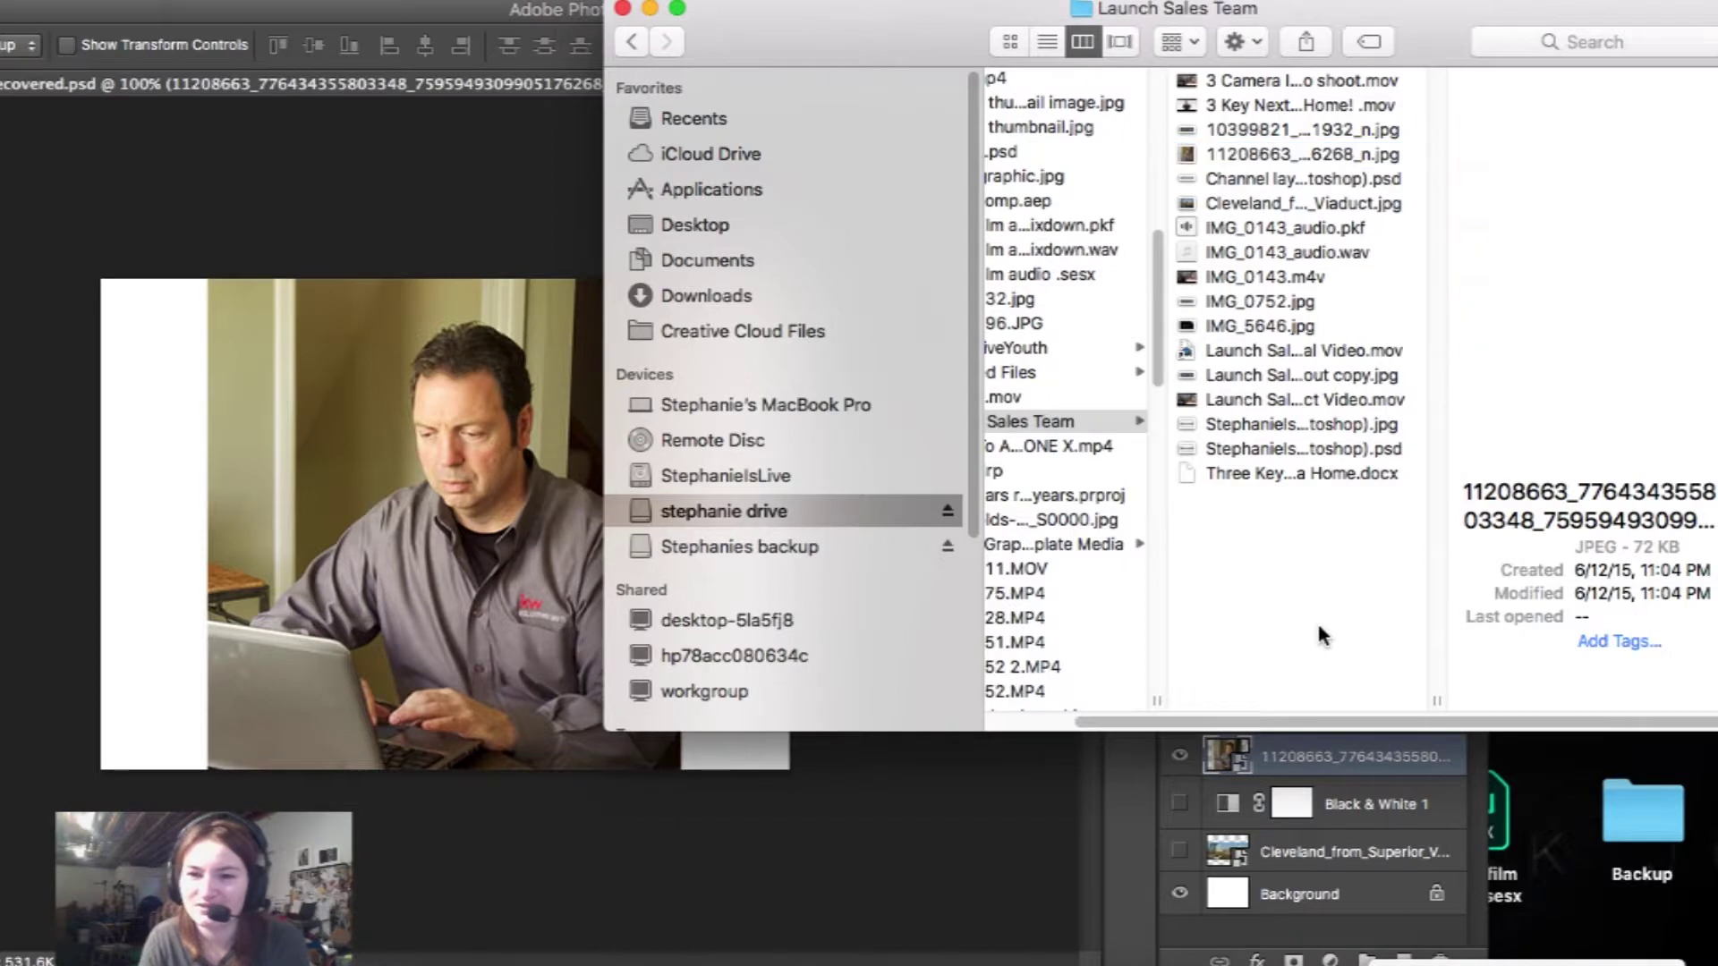
pyautogui.click(623, 9)
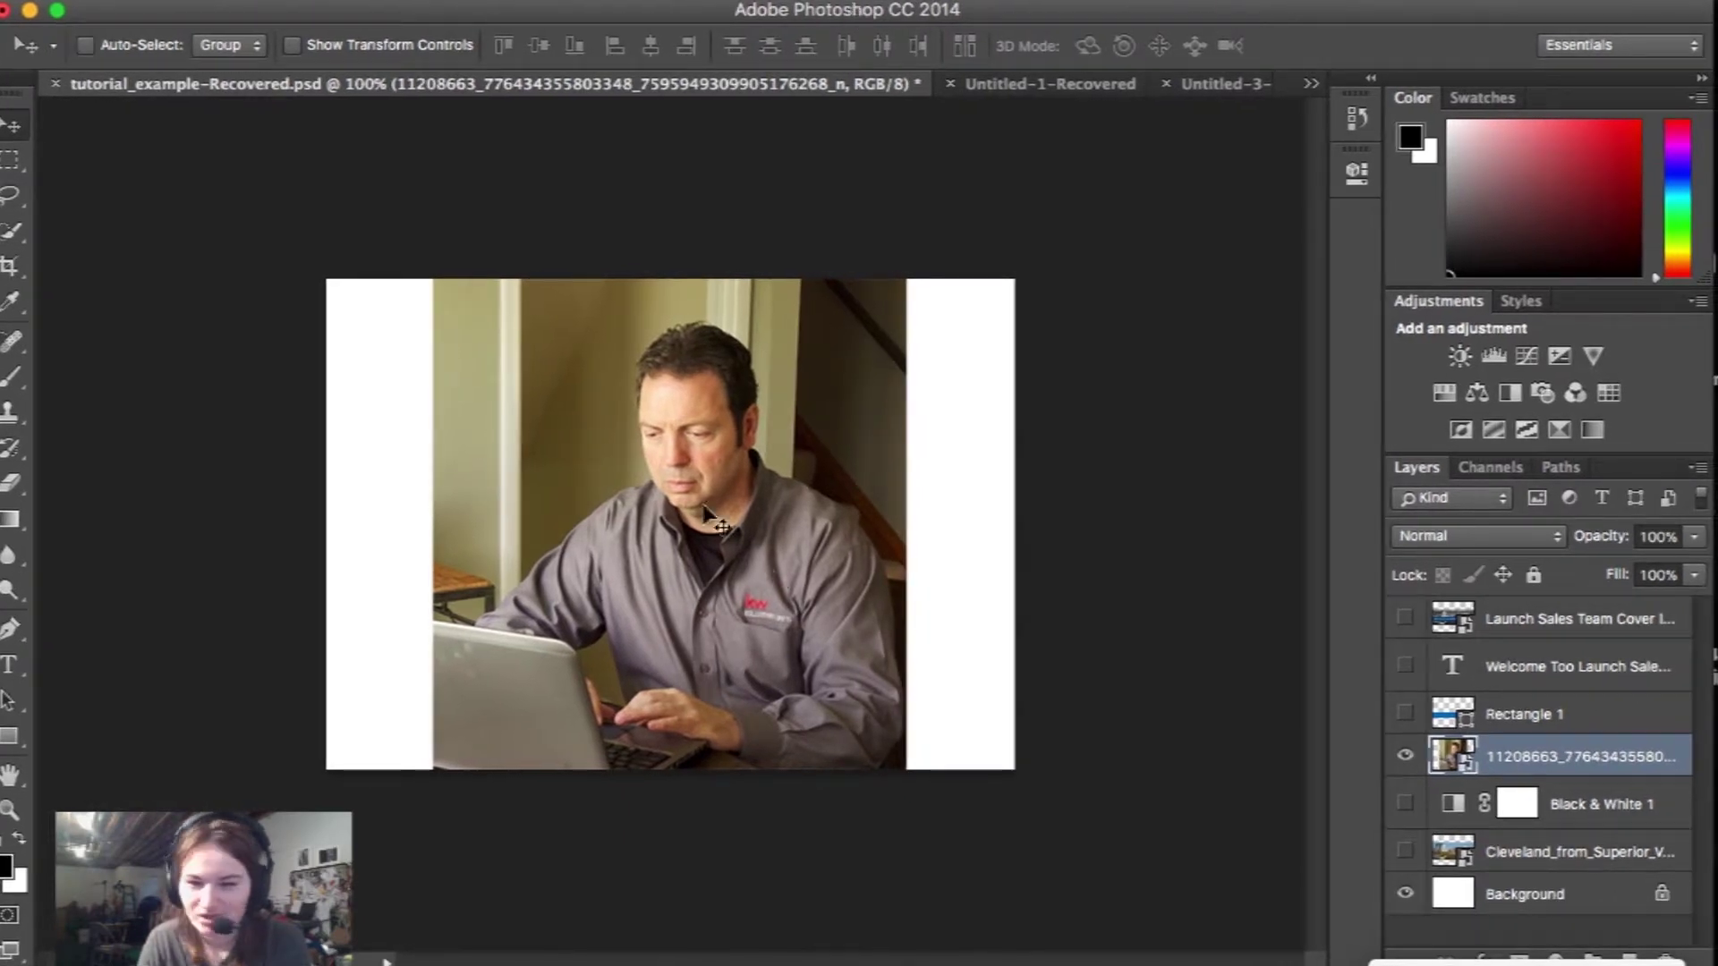
# - Enable transform controls for the Move tool, and outline the man and his laptop with a freehand Lasso selection
pyautogui.click(293, 48)
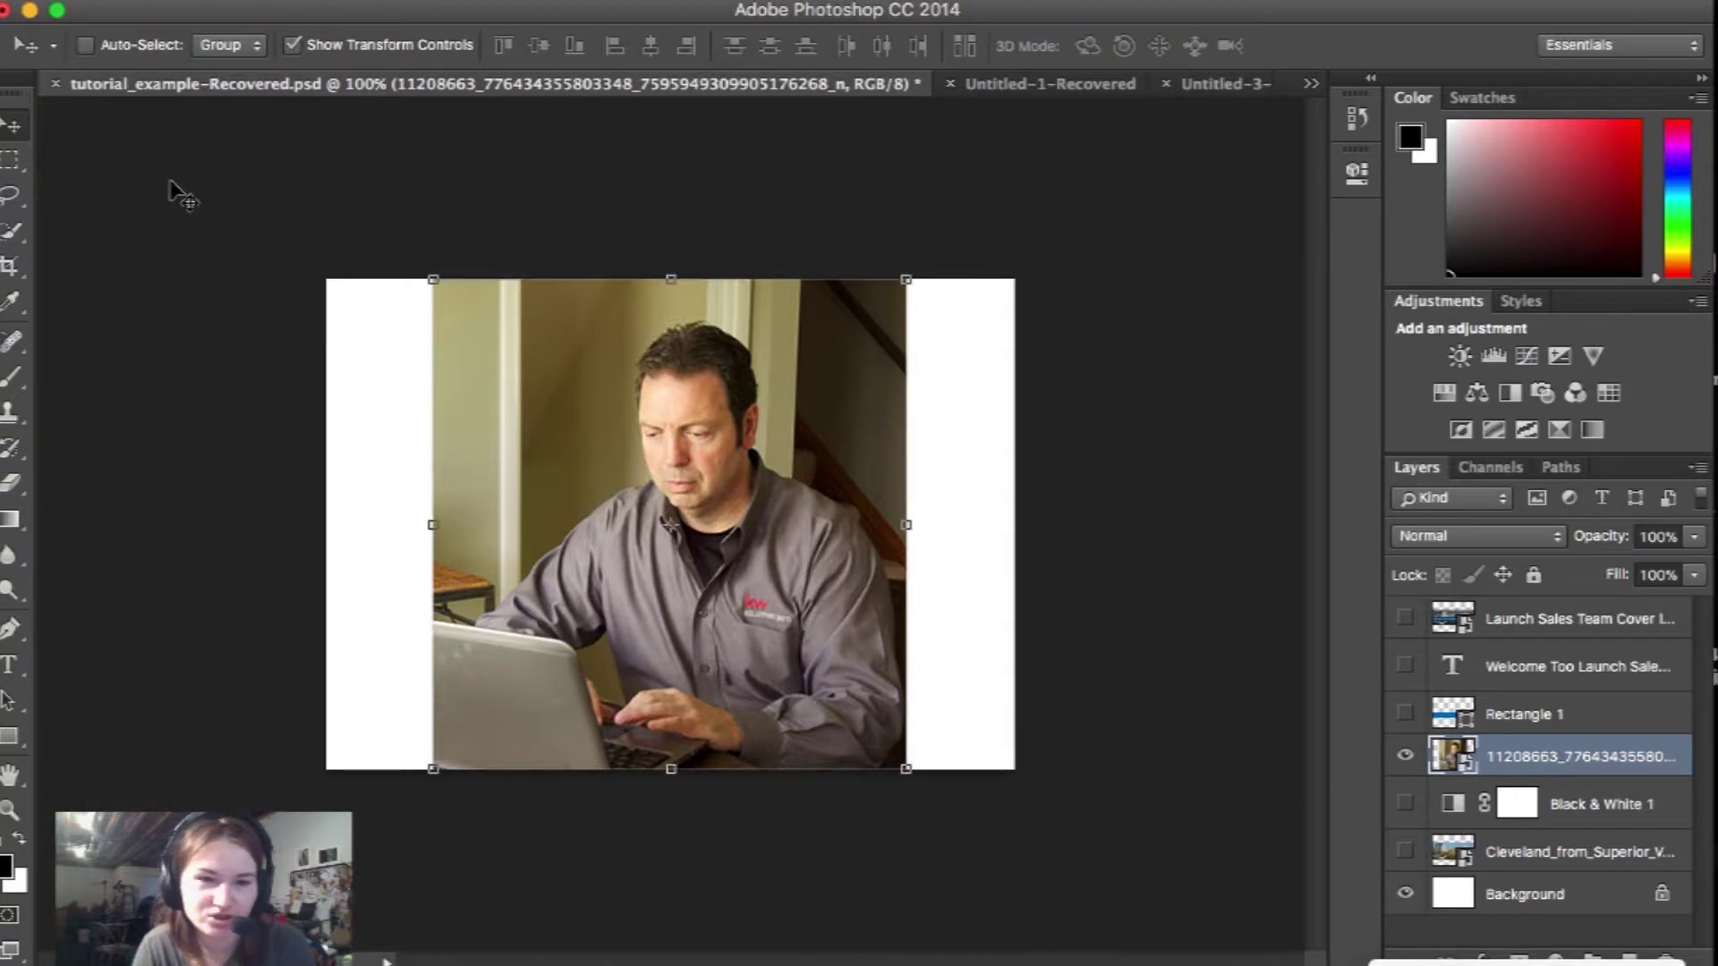
pyautogui.click(20, 200)
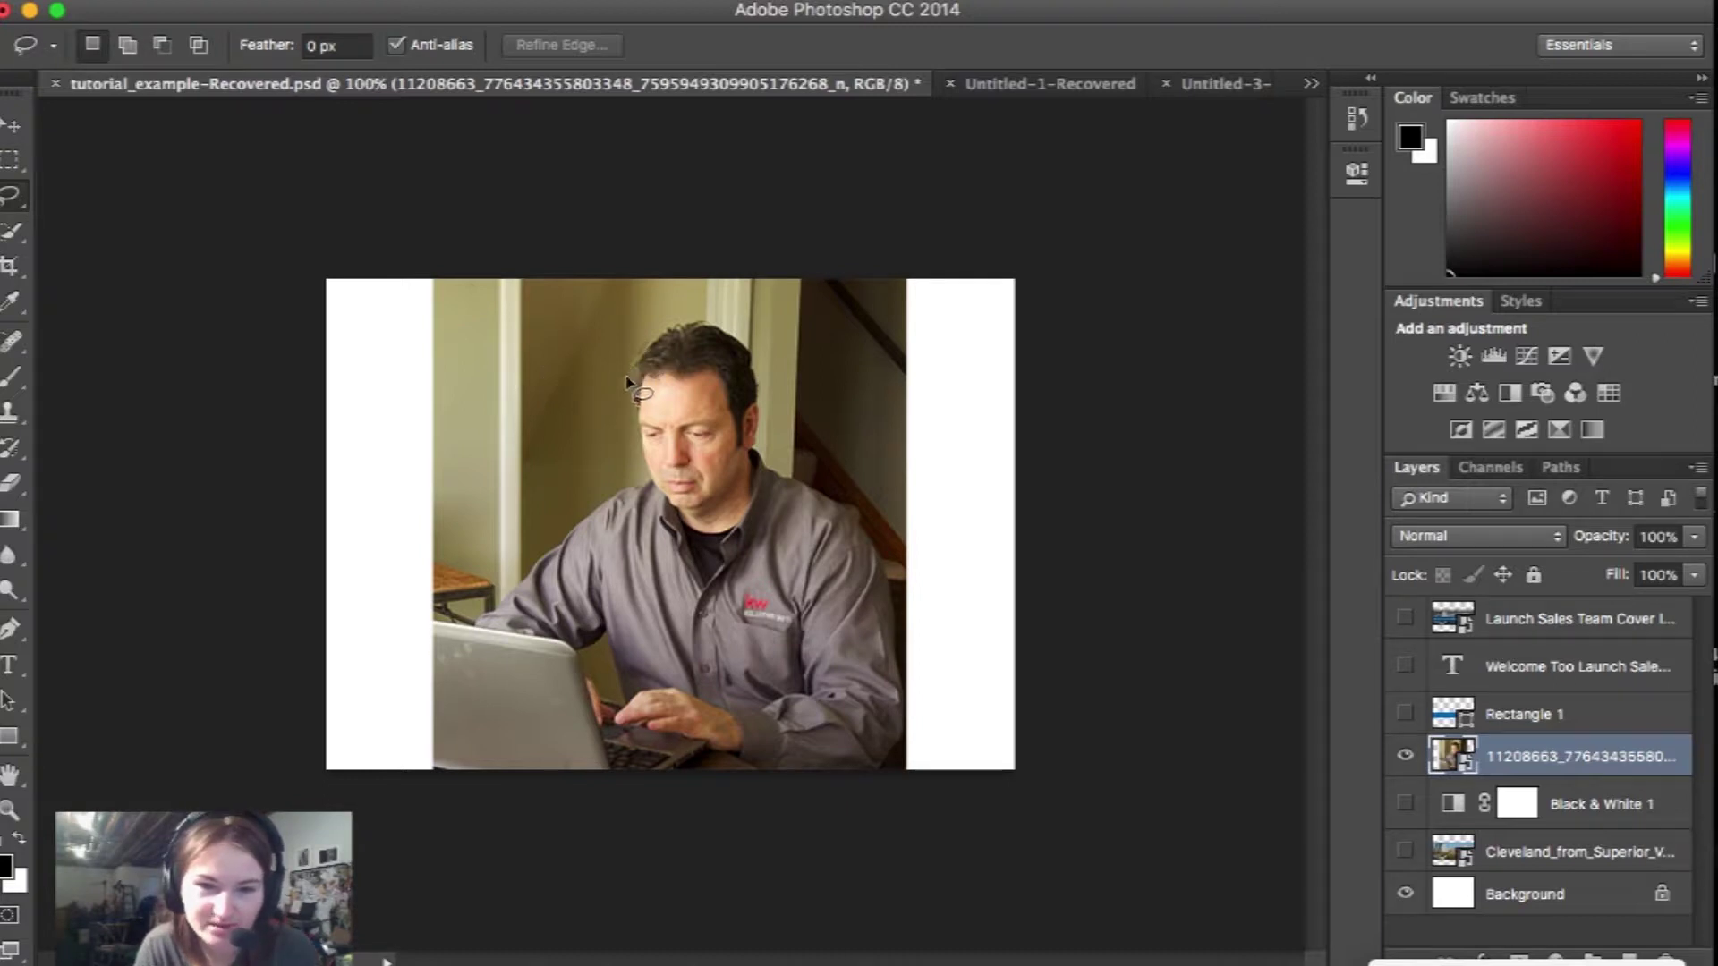
pyautogui.moveTo(629, 459)
pyautogui.mouseDown()
pyautogui.moveTo(506, 604)
pyautogui.moveTo(425, 633)
pyautogui.moveTo(412, 736)
pyautogui.moveTo(435, 766)
pyautogui.moveTo(596, 797)
pyautogui.moveTo(654, 791)
pyautogui.moveTo(713, 747)
pyautogui.moveTo(800, 776)
pyautogui.moveTo(867, 774)
pyautogui.moveTo(895, 751)
pyautogui.moveTo(909, 703)
pyautogui.moveTo(896, 603)
pyautogui.moveTo(854, 512)
pyautogui.moveTo(761, 447)
pyautogui.moveTo(747, 351)
pyautogui.moveTo(691, 339)
pyautogui.moveTo(627, 416)
pyautogui.mouseUp()
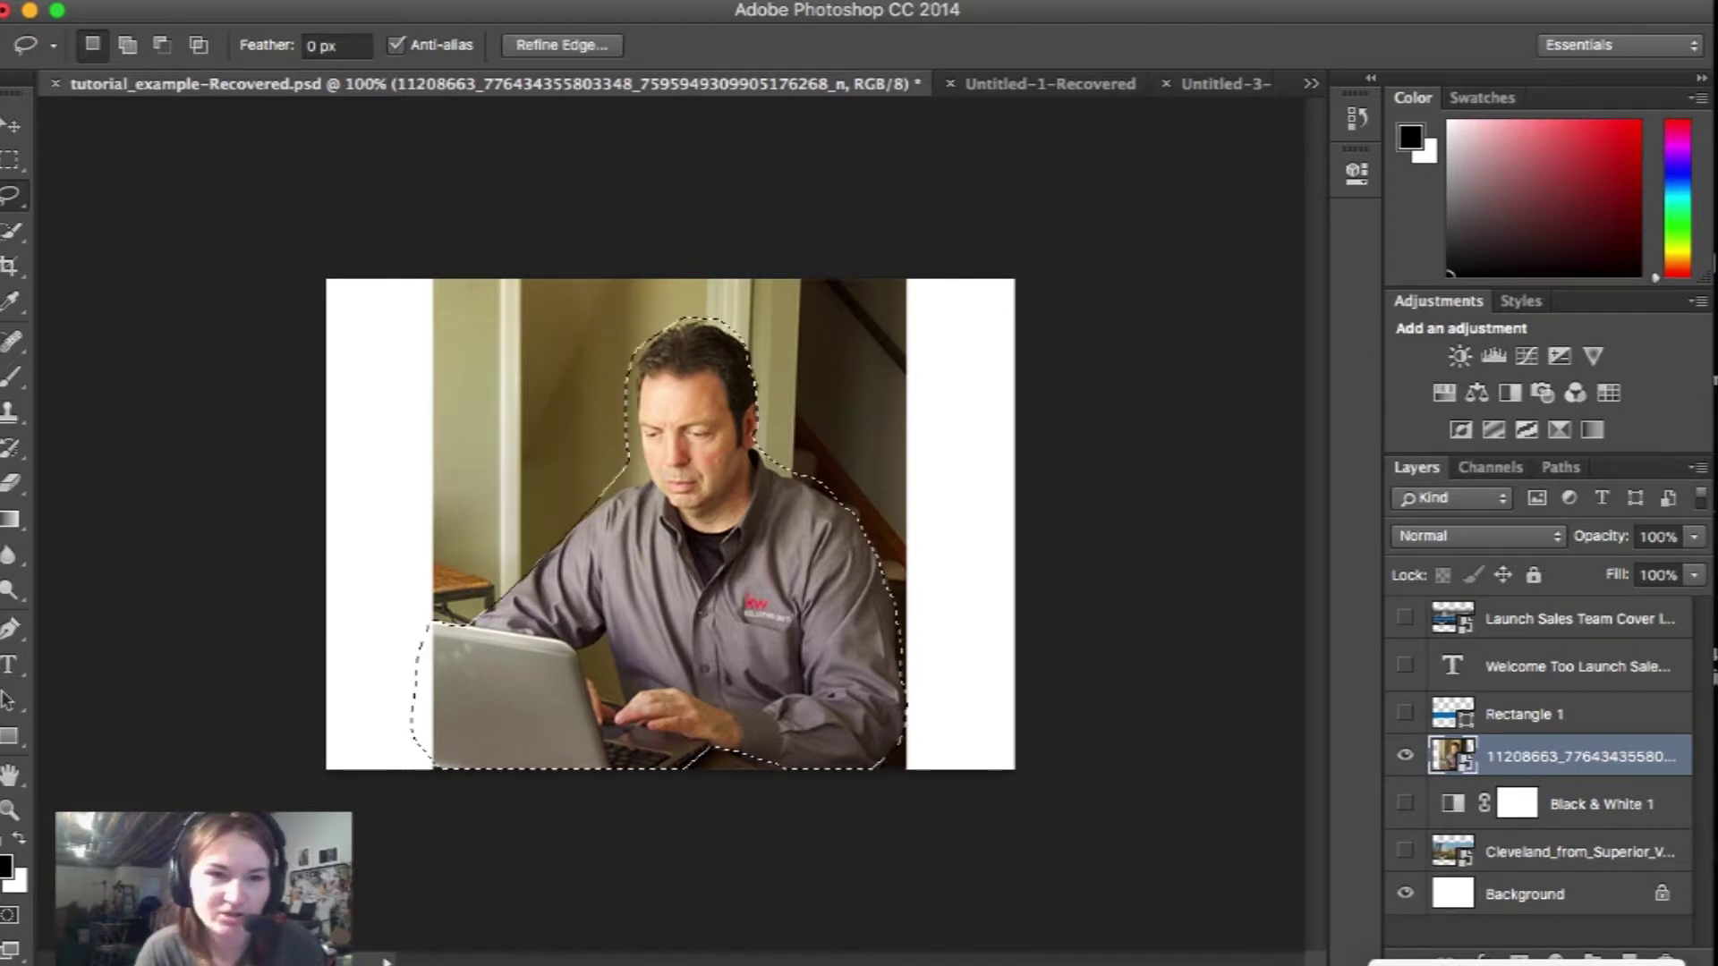
# - Paste a merged copy of the selected man and laptop as a new layer, and delete the original placed photo layer
pyautogui.click(255, 0)
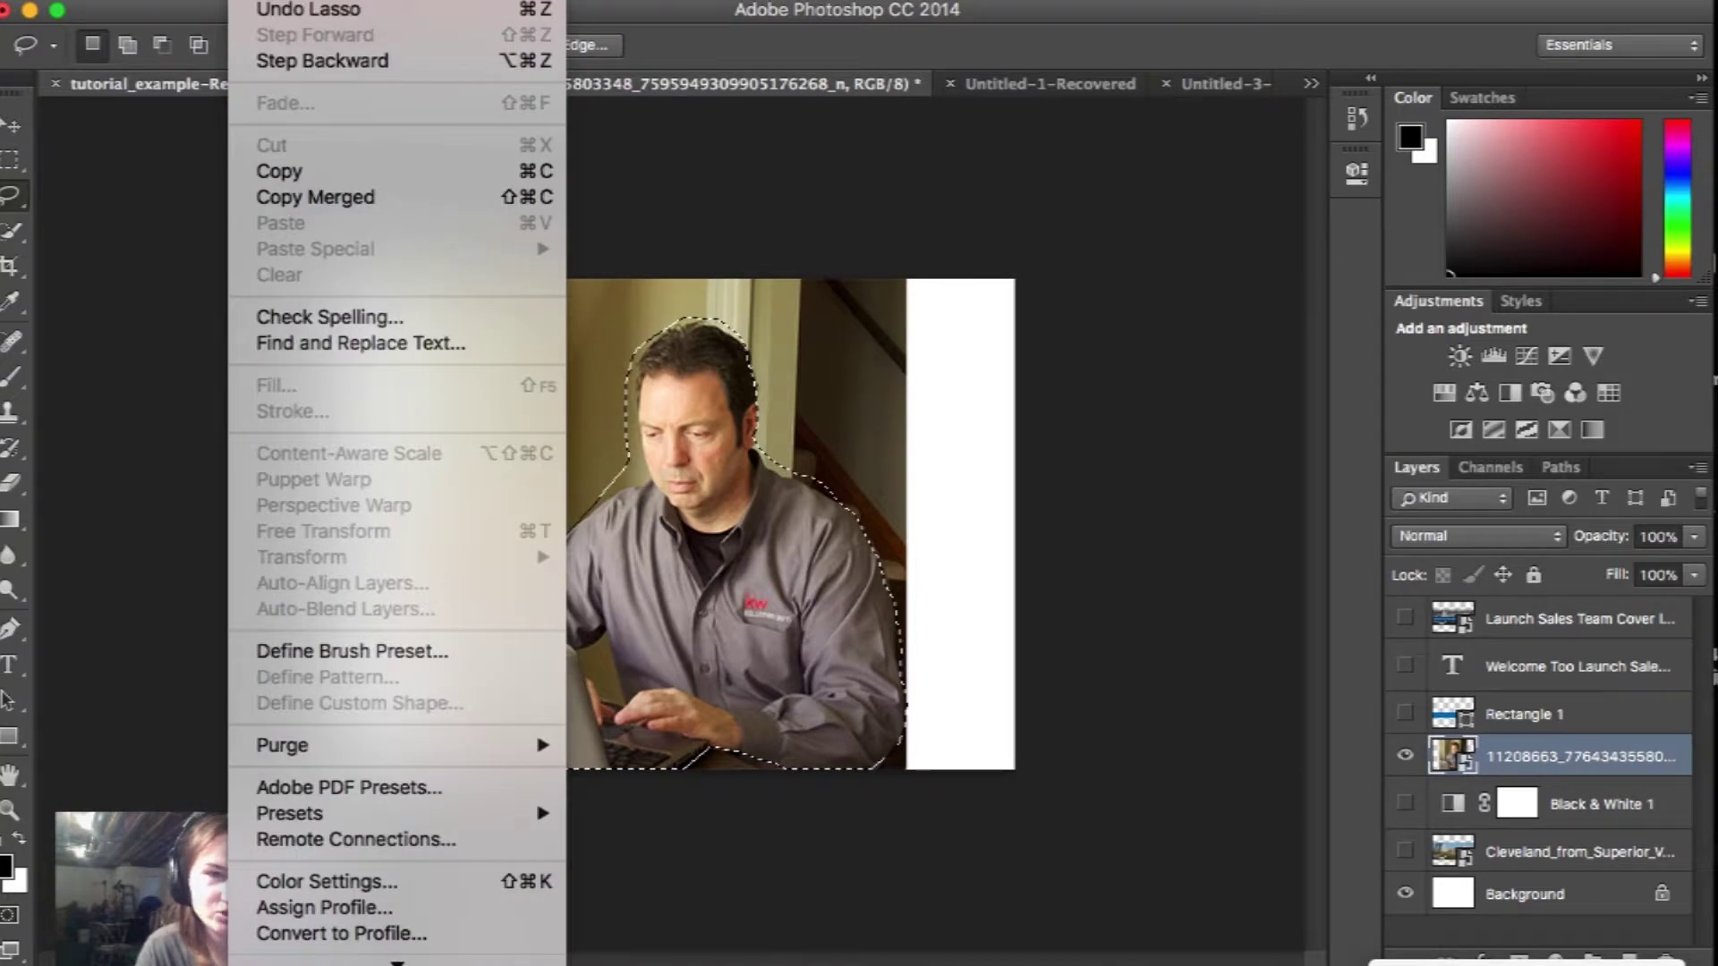
pyautogui.click(291, 201)
pyautogui.click(255, 0)
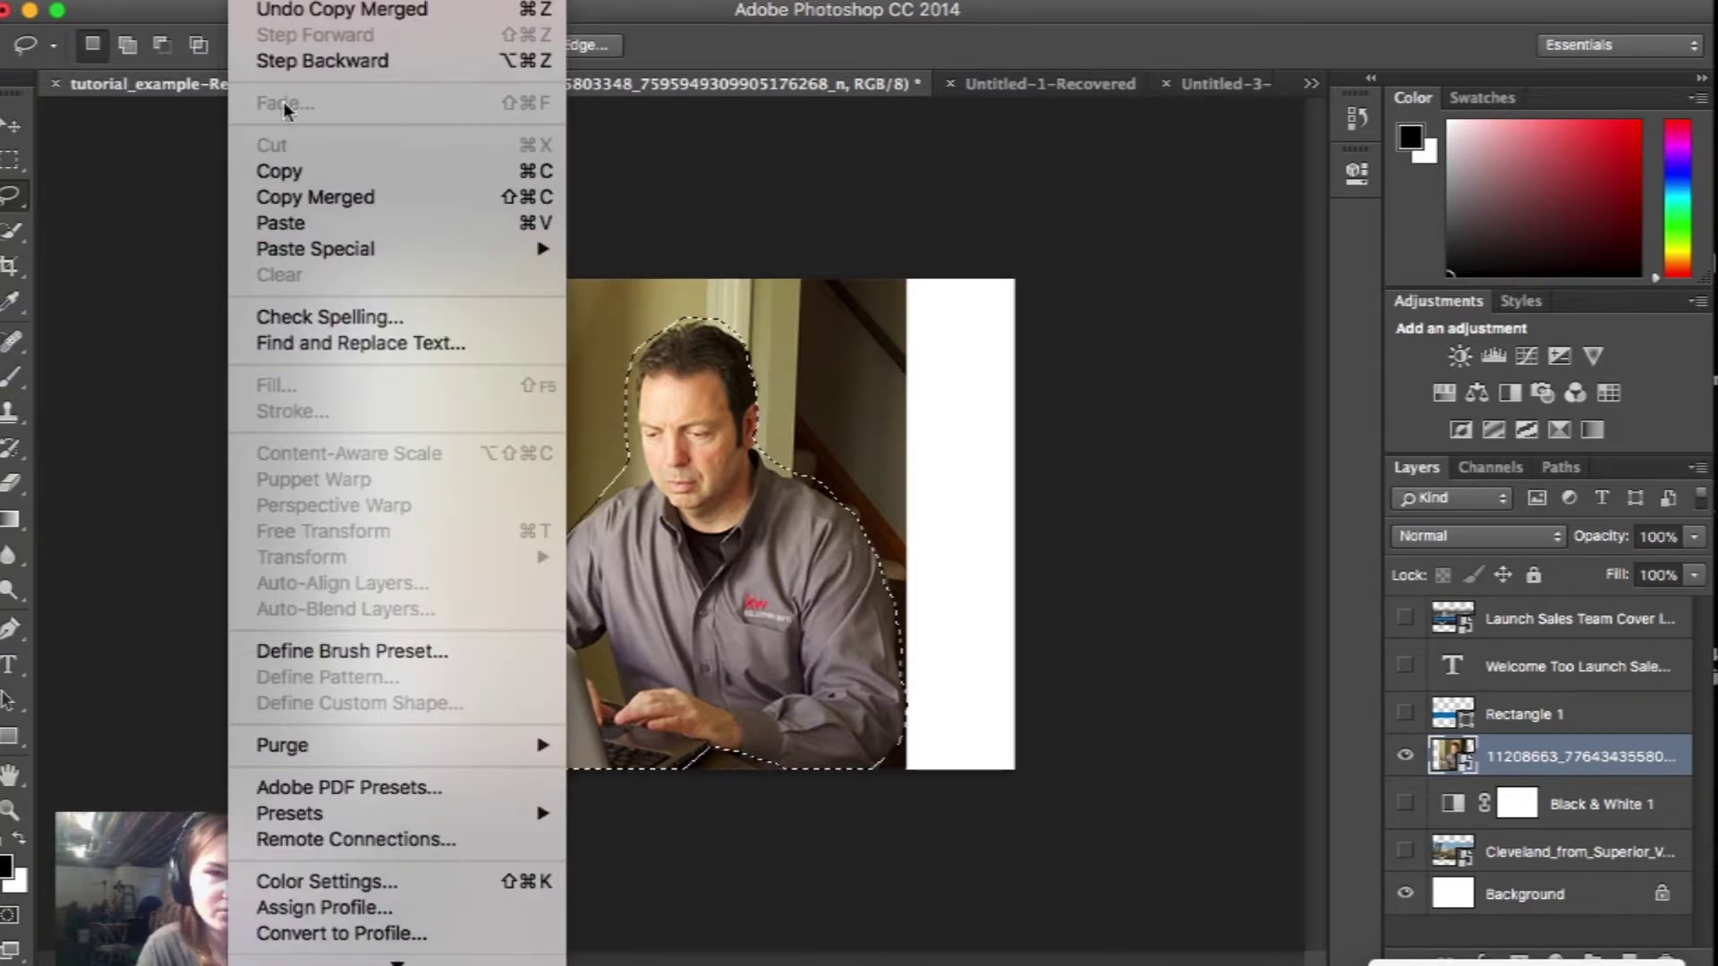
pyautogui.click(313, 223)
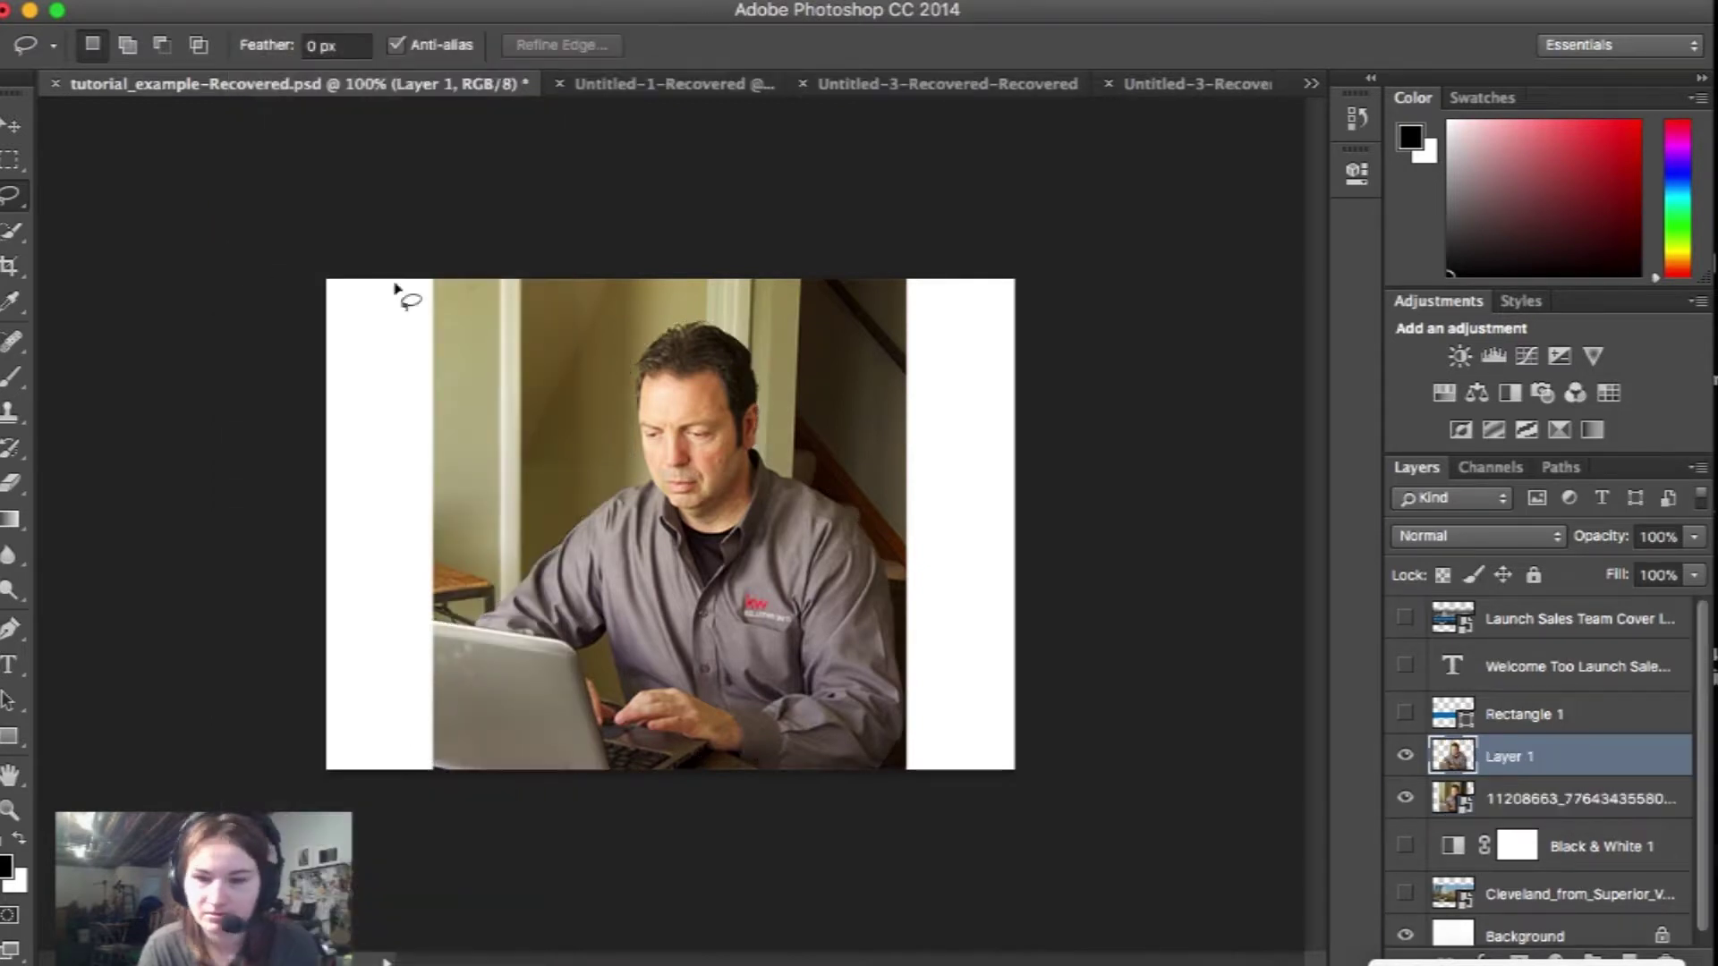
pyautogui.click(1456, 801)
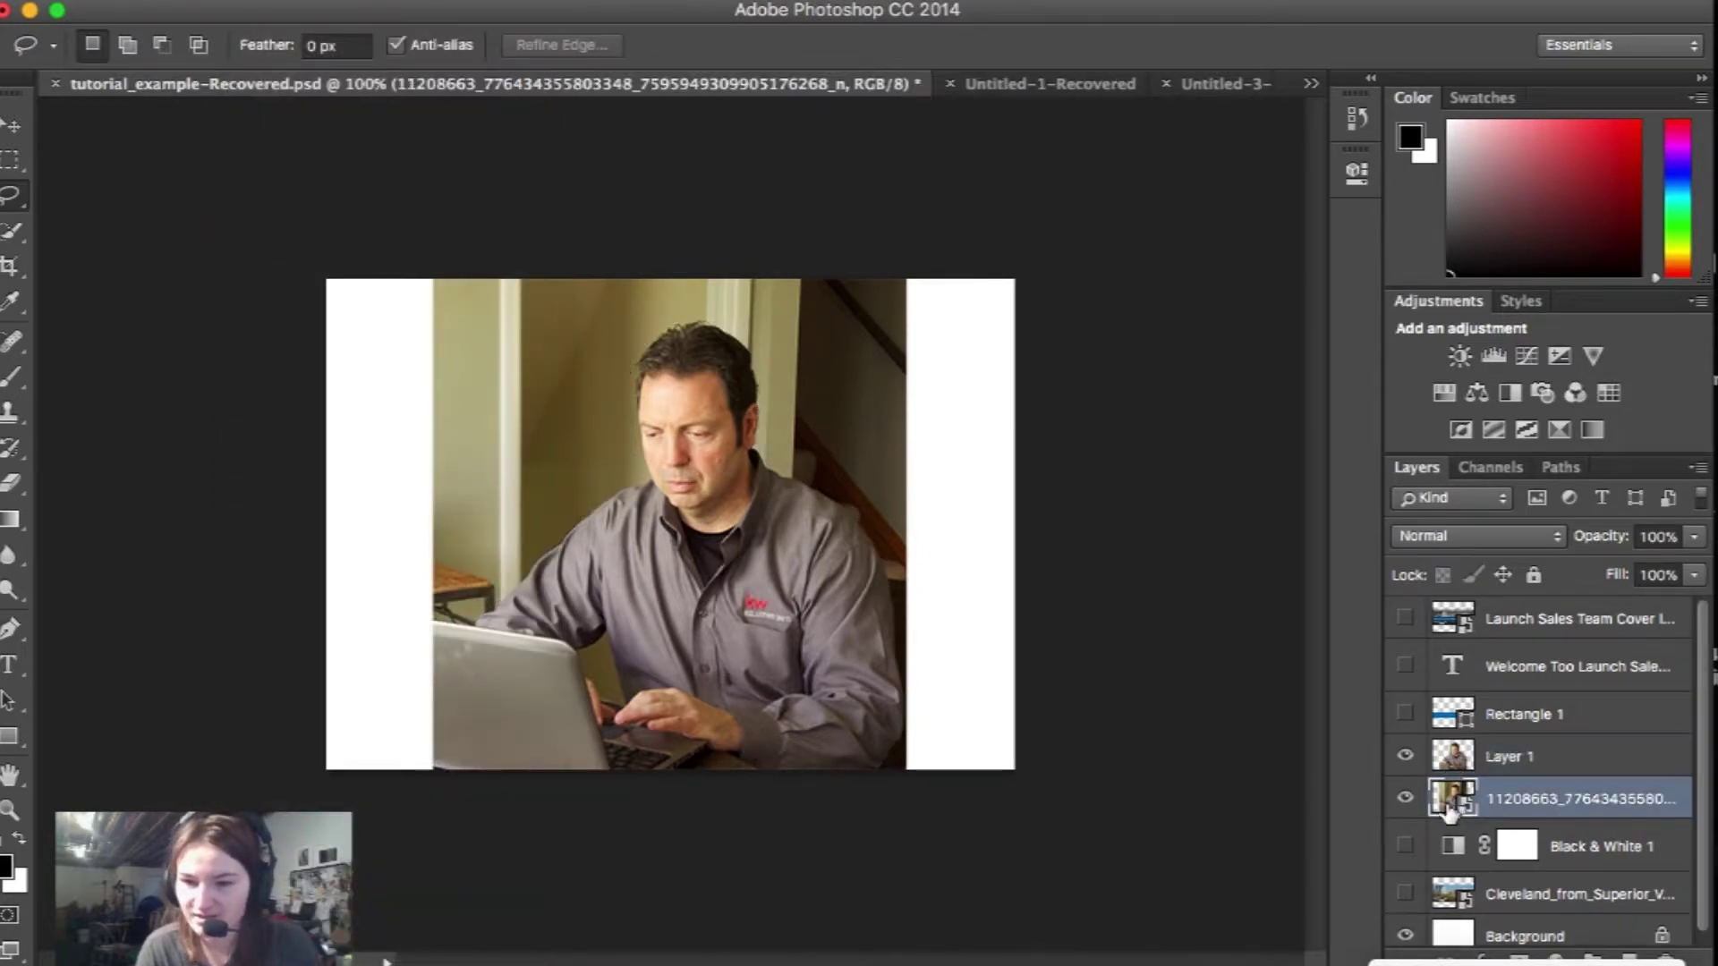
pyautogui.press('Delete')
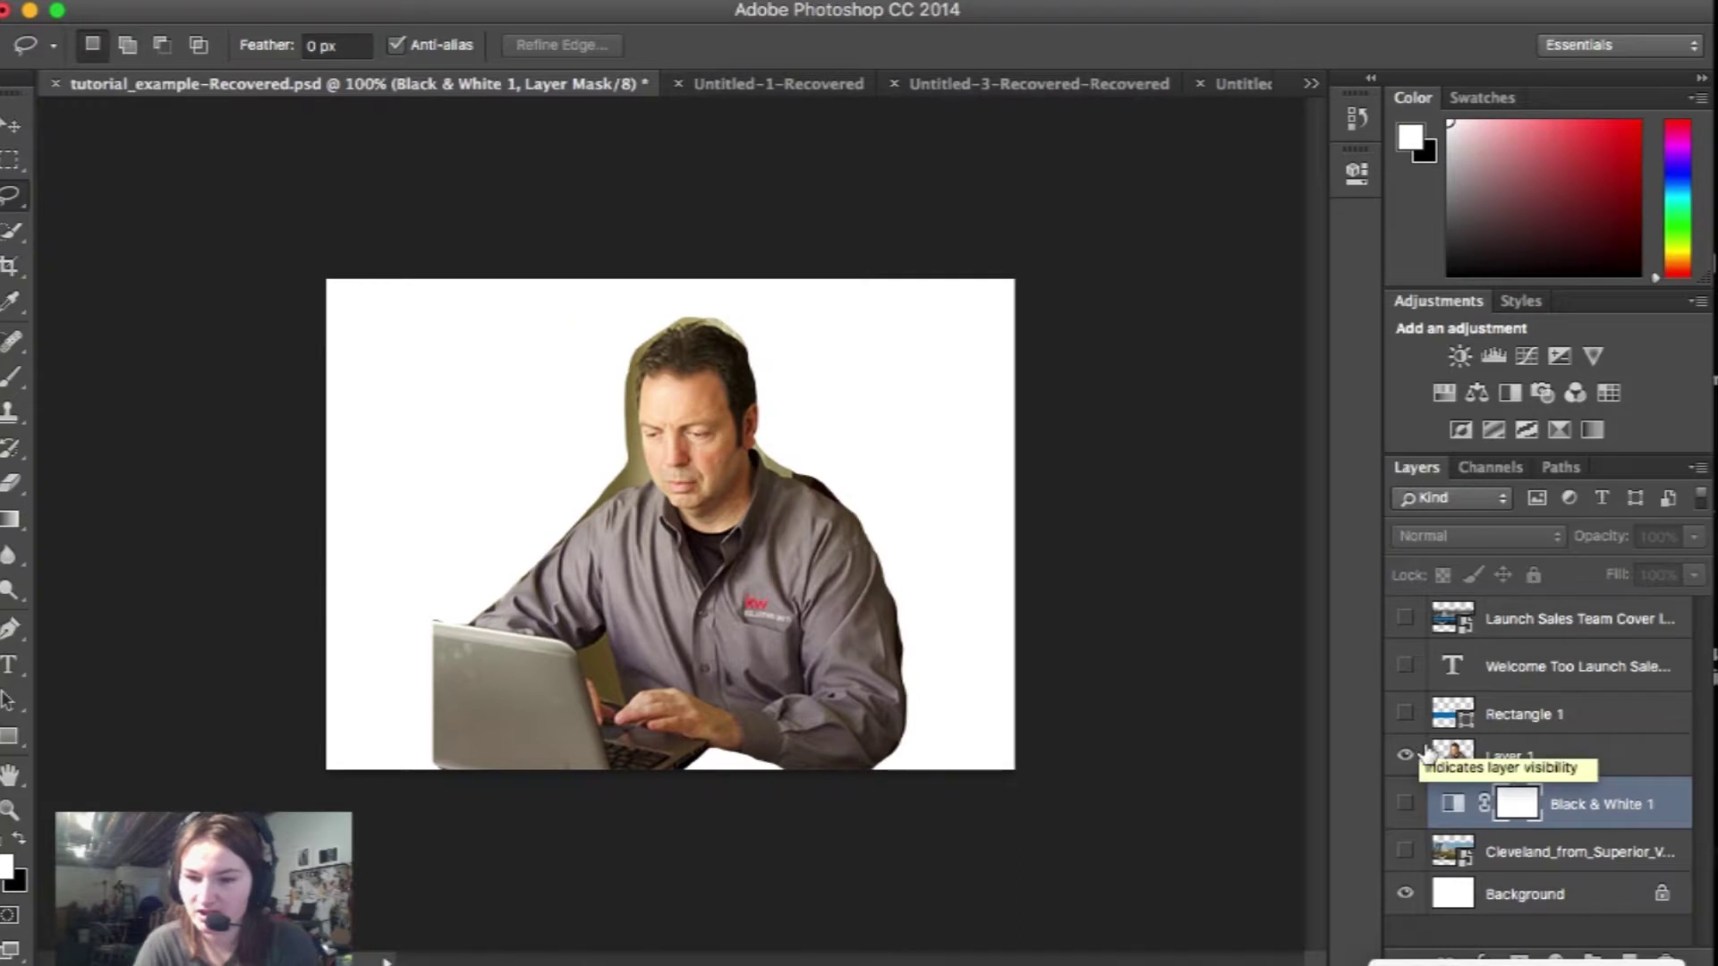
# - Move Layer 1 above Rectangle 1 in the layer order, and shift the man's cutout to the canvas's right edge
pyautogui.click(1441, 756)
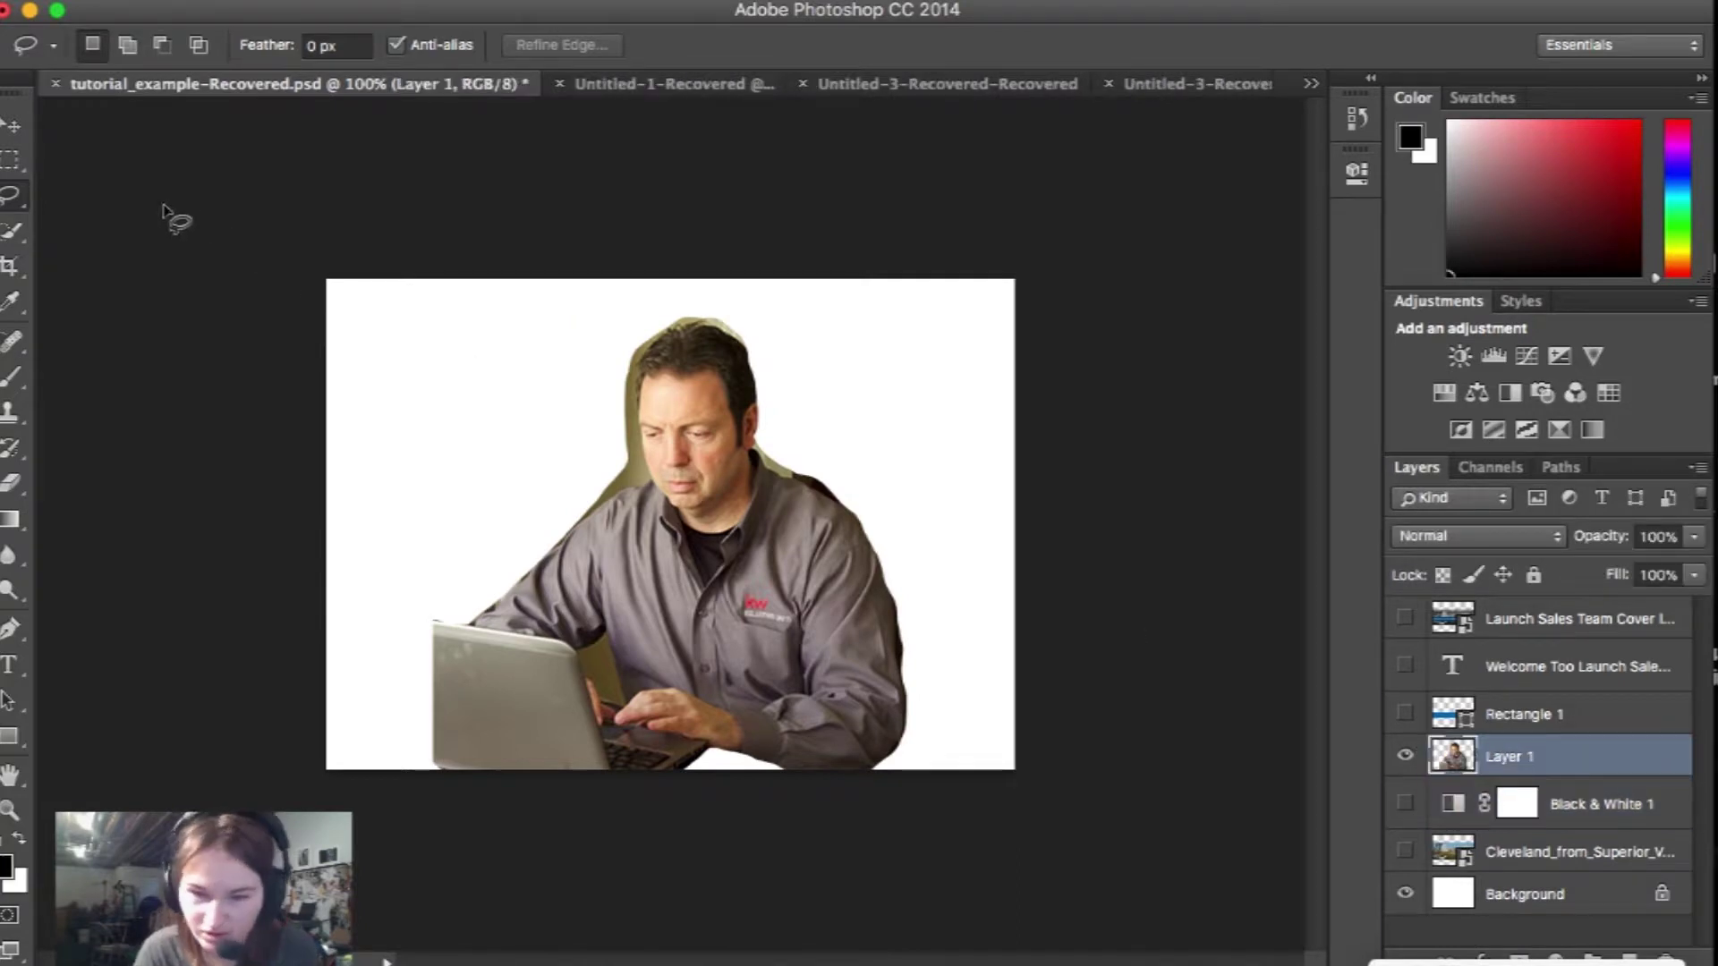
pyautogui.moveTo(1449, 766); pyautogui.dragTo(1428, 716)
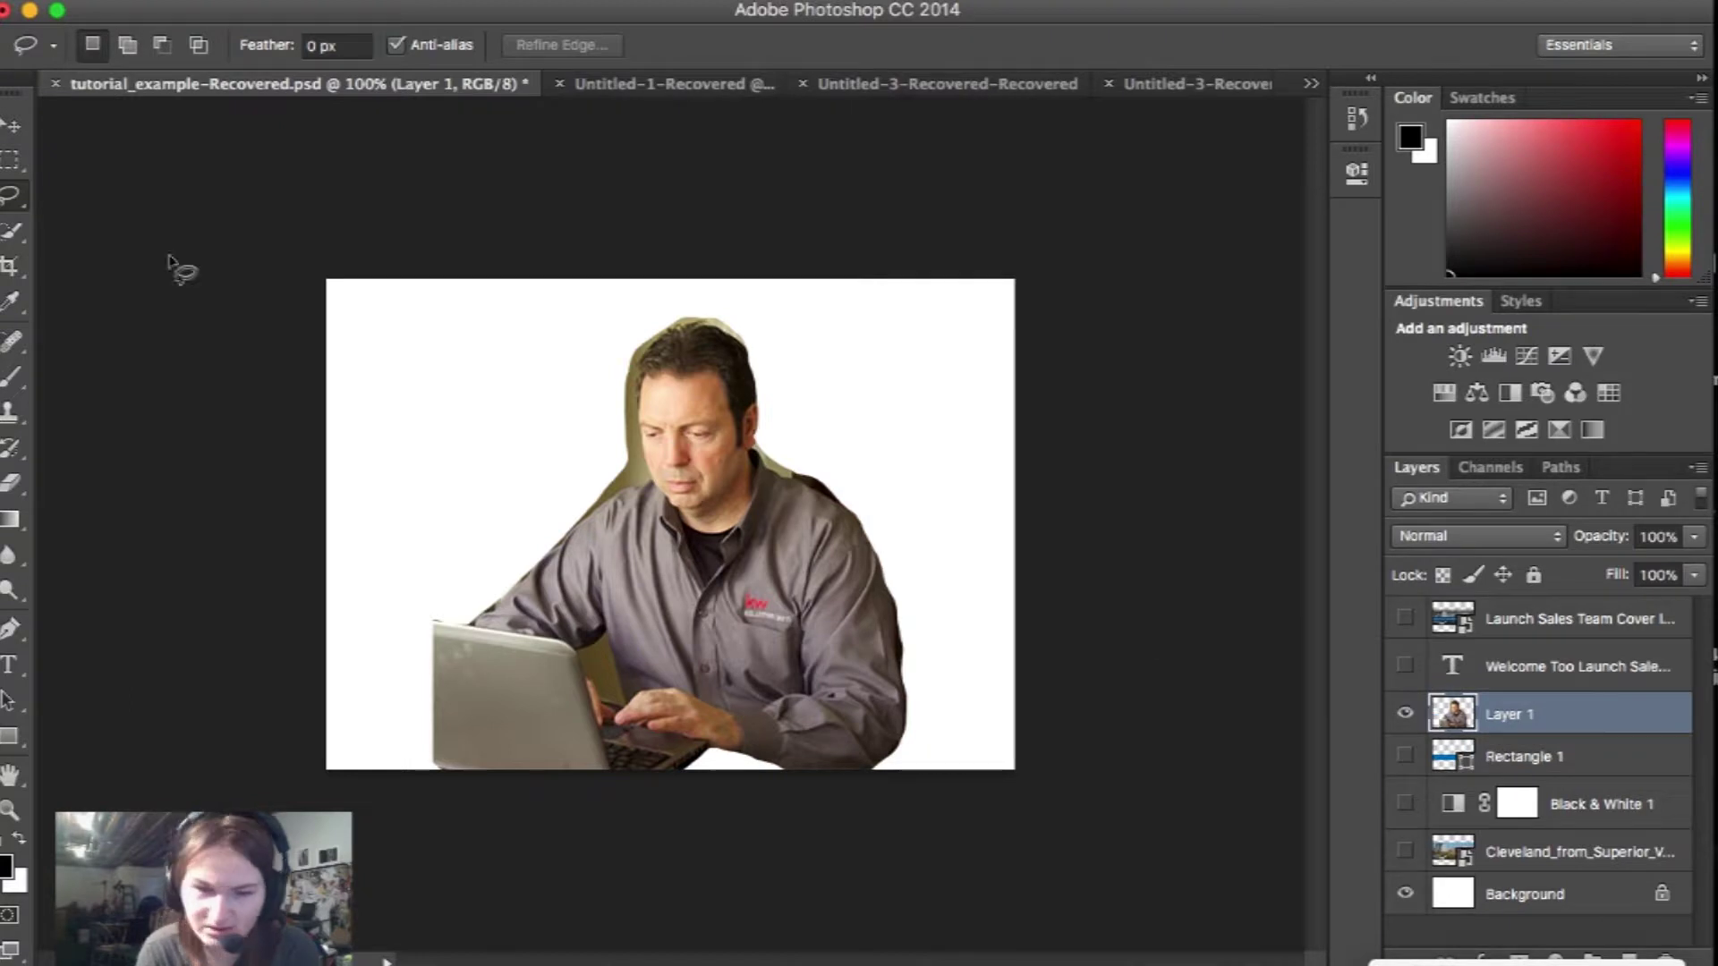
pyautogui.click(12, 125)
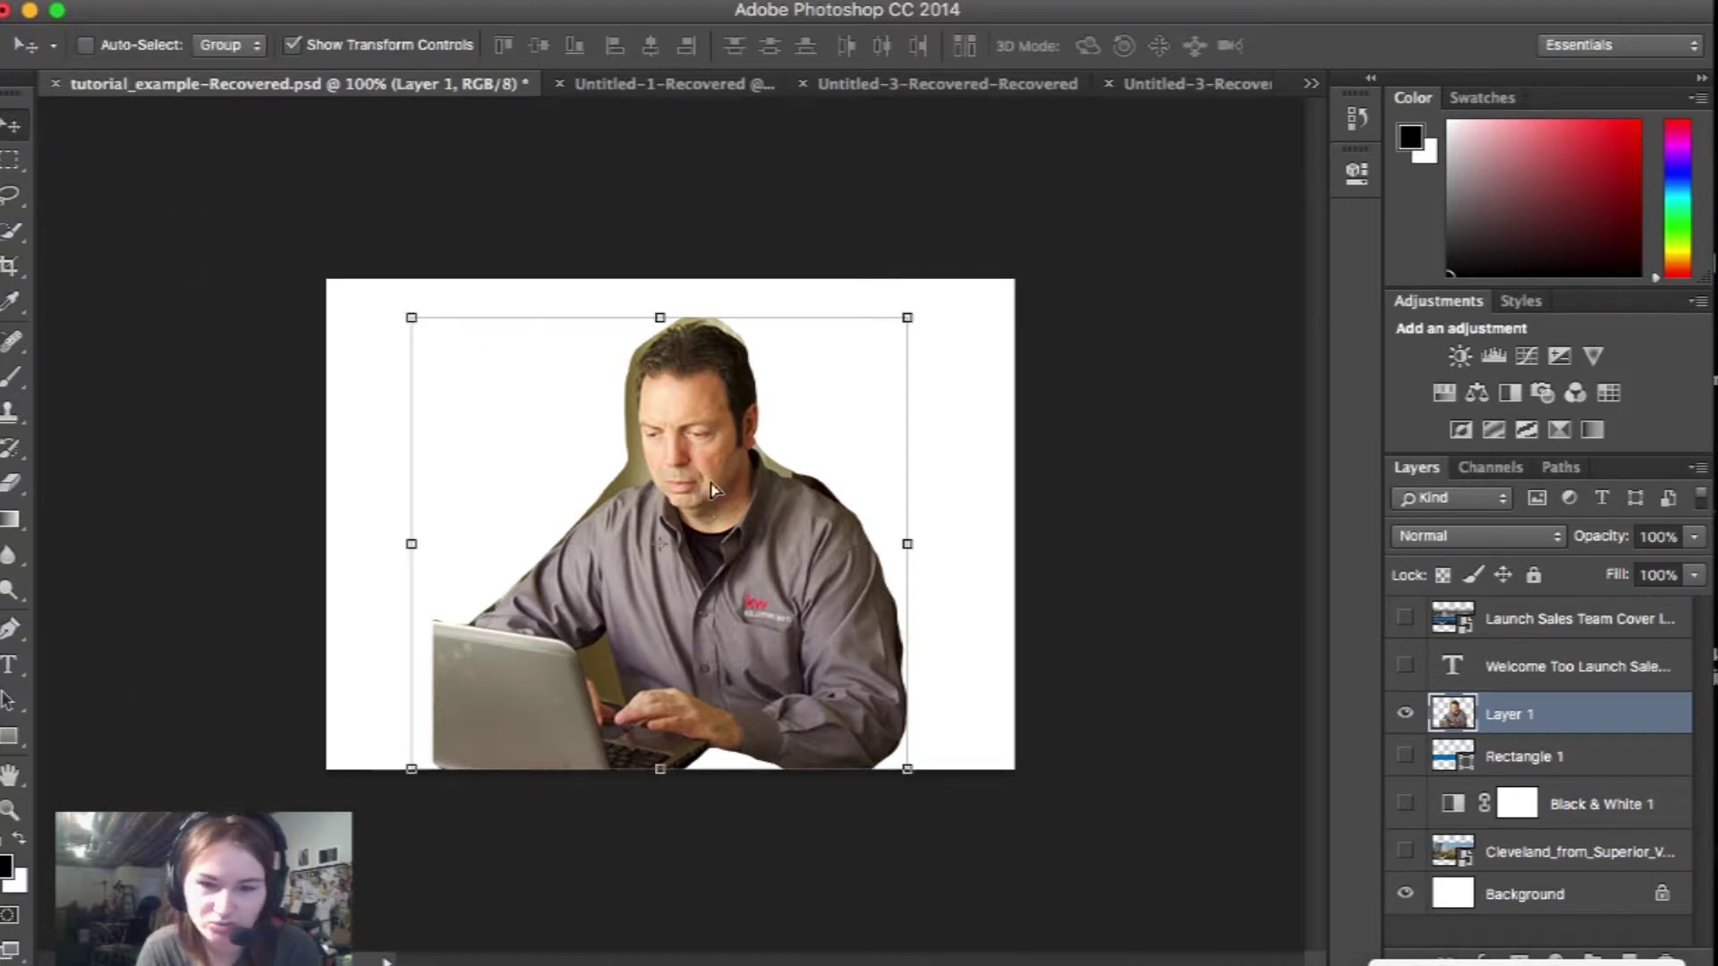
pyautogui.moveTo(760, 486); pyautogui.dragTo(809, 492)
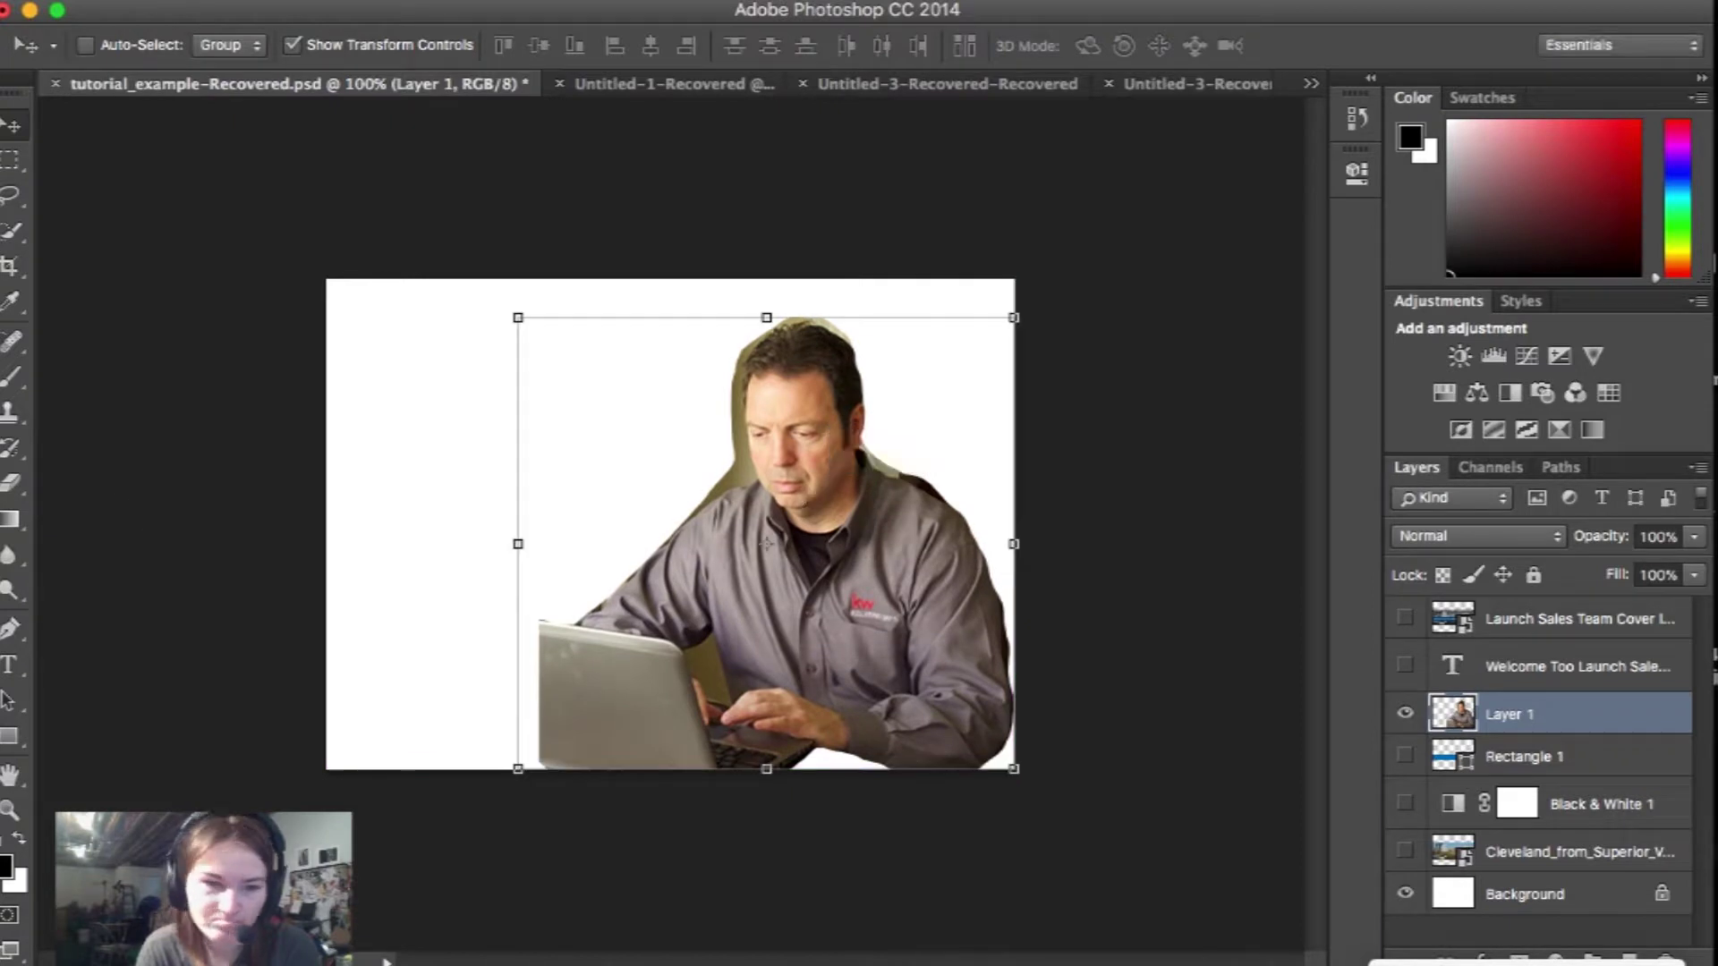
# - Outline the background showing between the man's arm, shirt and laptop with a freehand Lasso selection, and delete it from Layer 1
pyautogui.click(9, 809)
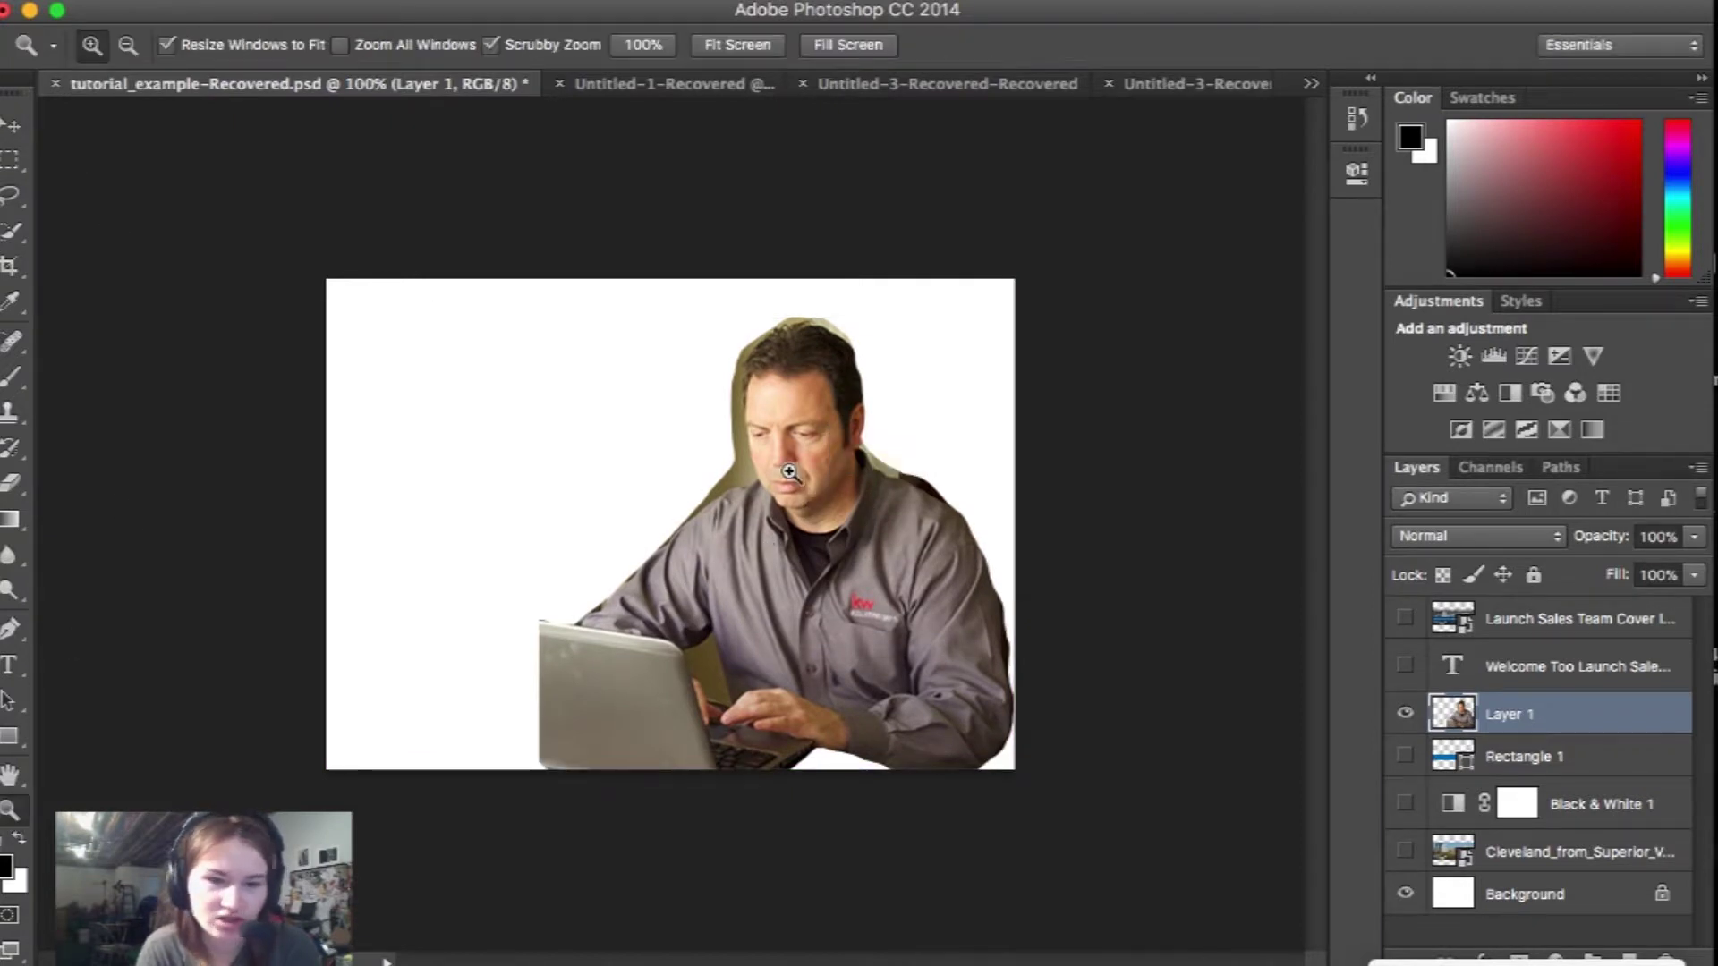
pyautogui.click(744, 464)
pyautogui.click(744, 464)
pyautogui.scroll(-3, 673, 475)
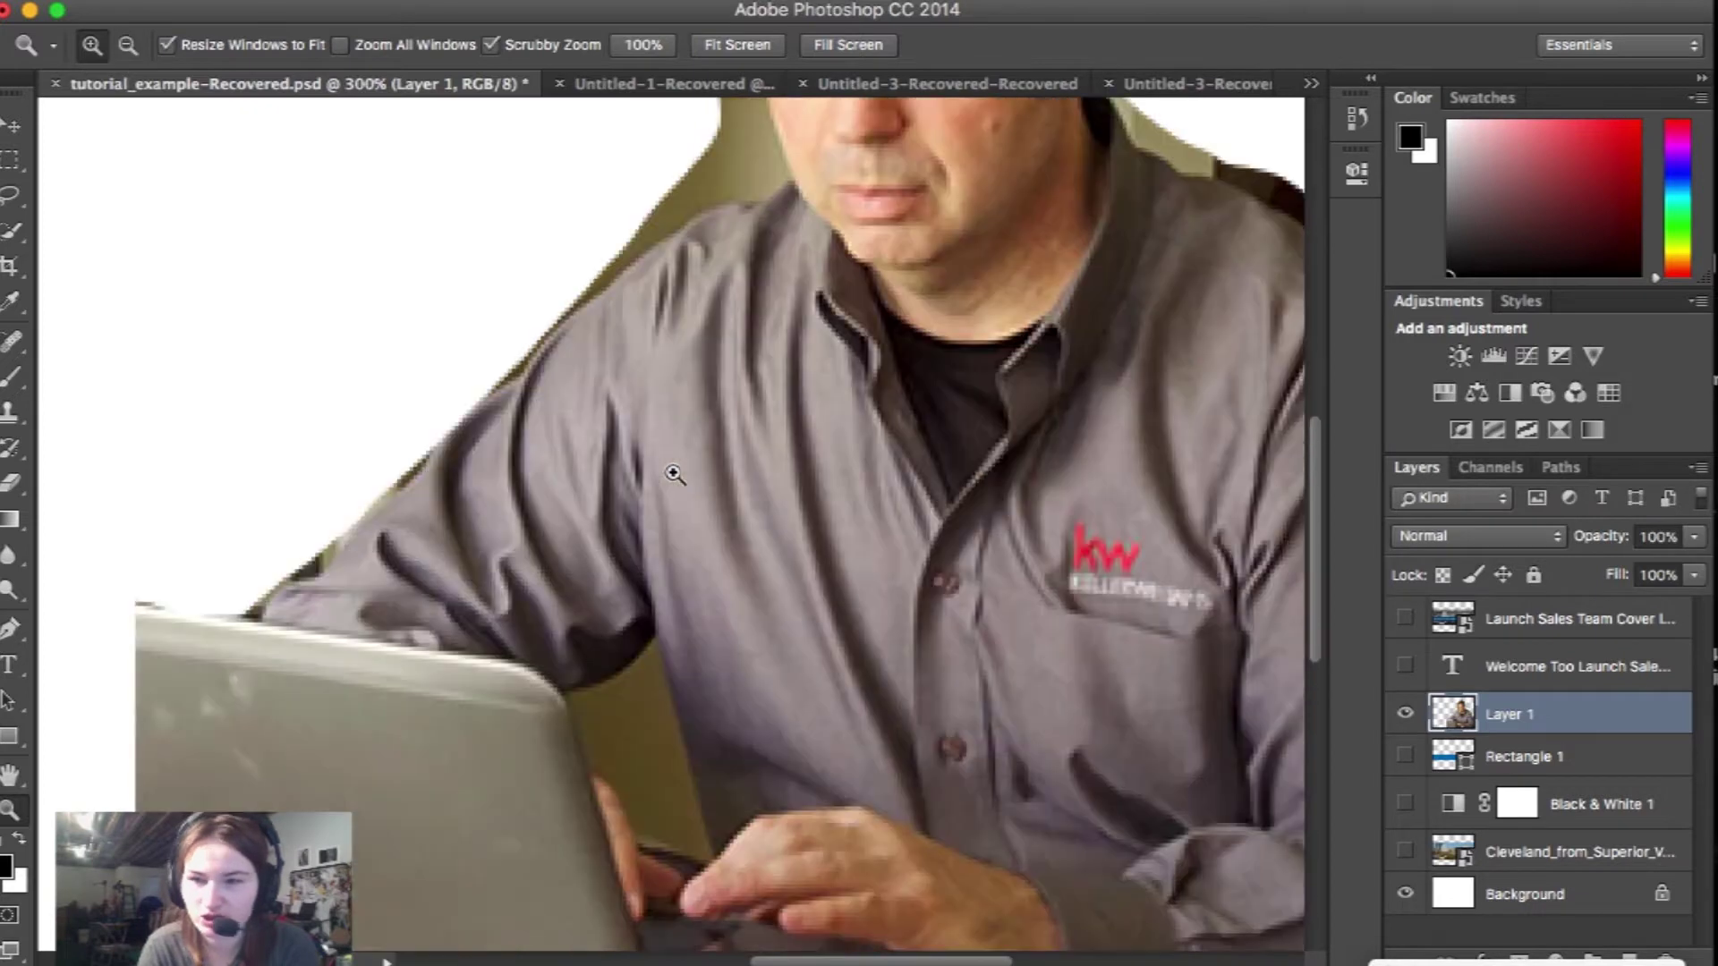
pyautogui.scroll(2, 646, 416)
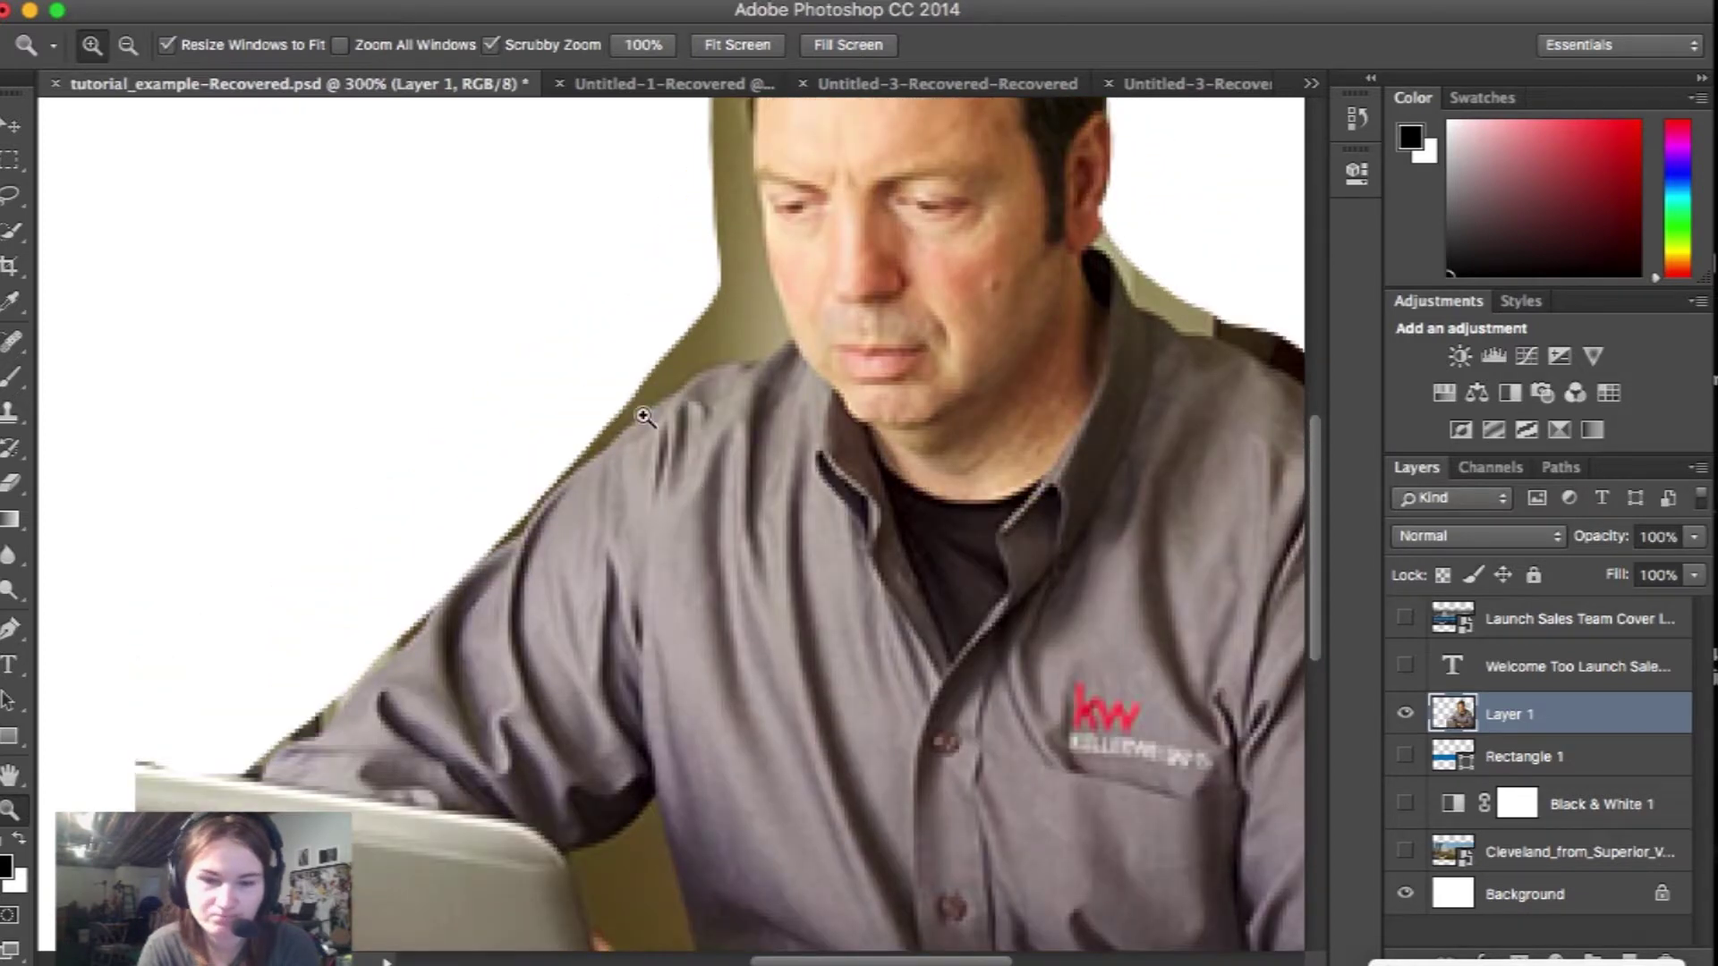
pyautogui.click(646, 416)
pyautogui.scroll(3, 650, 413)
pyautogui.scroll(4, 646, 416)
pyautogui.scroll(-3, 645, 415)
pyautogui.scroll(1, 657, 419)
pyautogui.click(8, 191)
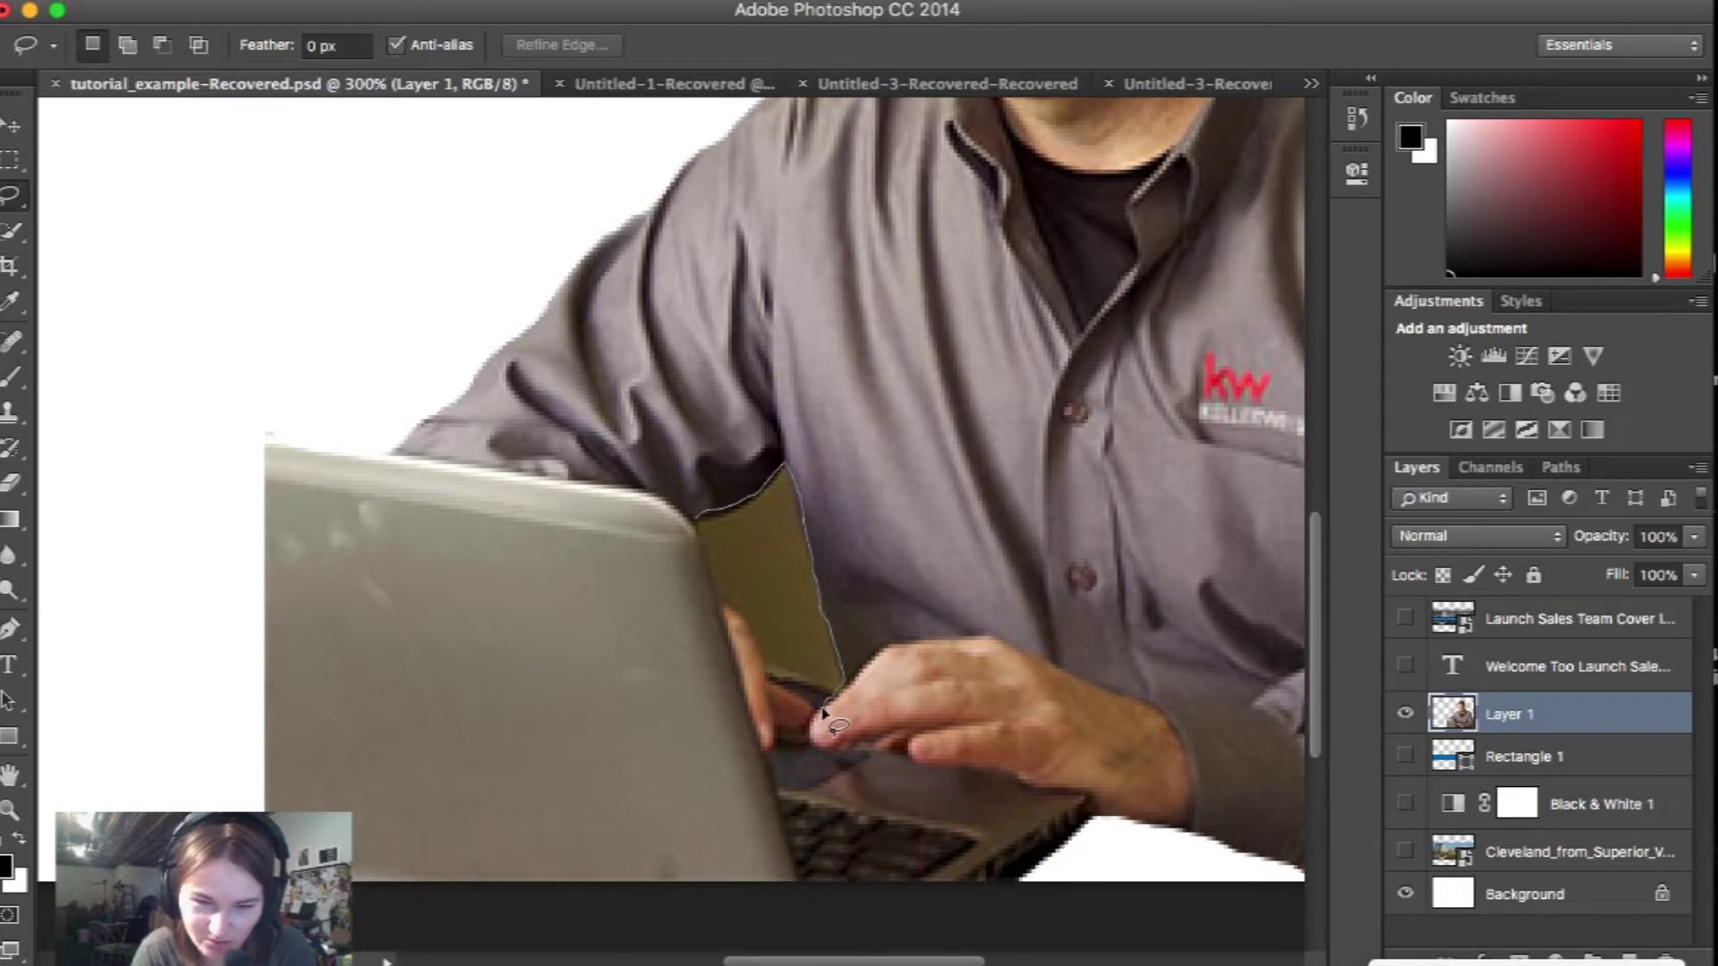
pyautogui.moveTo(808, 711); pyautogui.dragTo(755, 635)
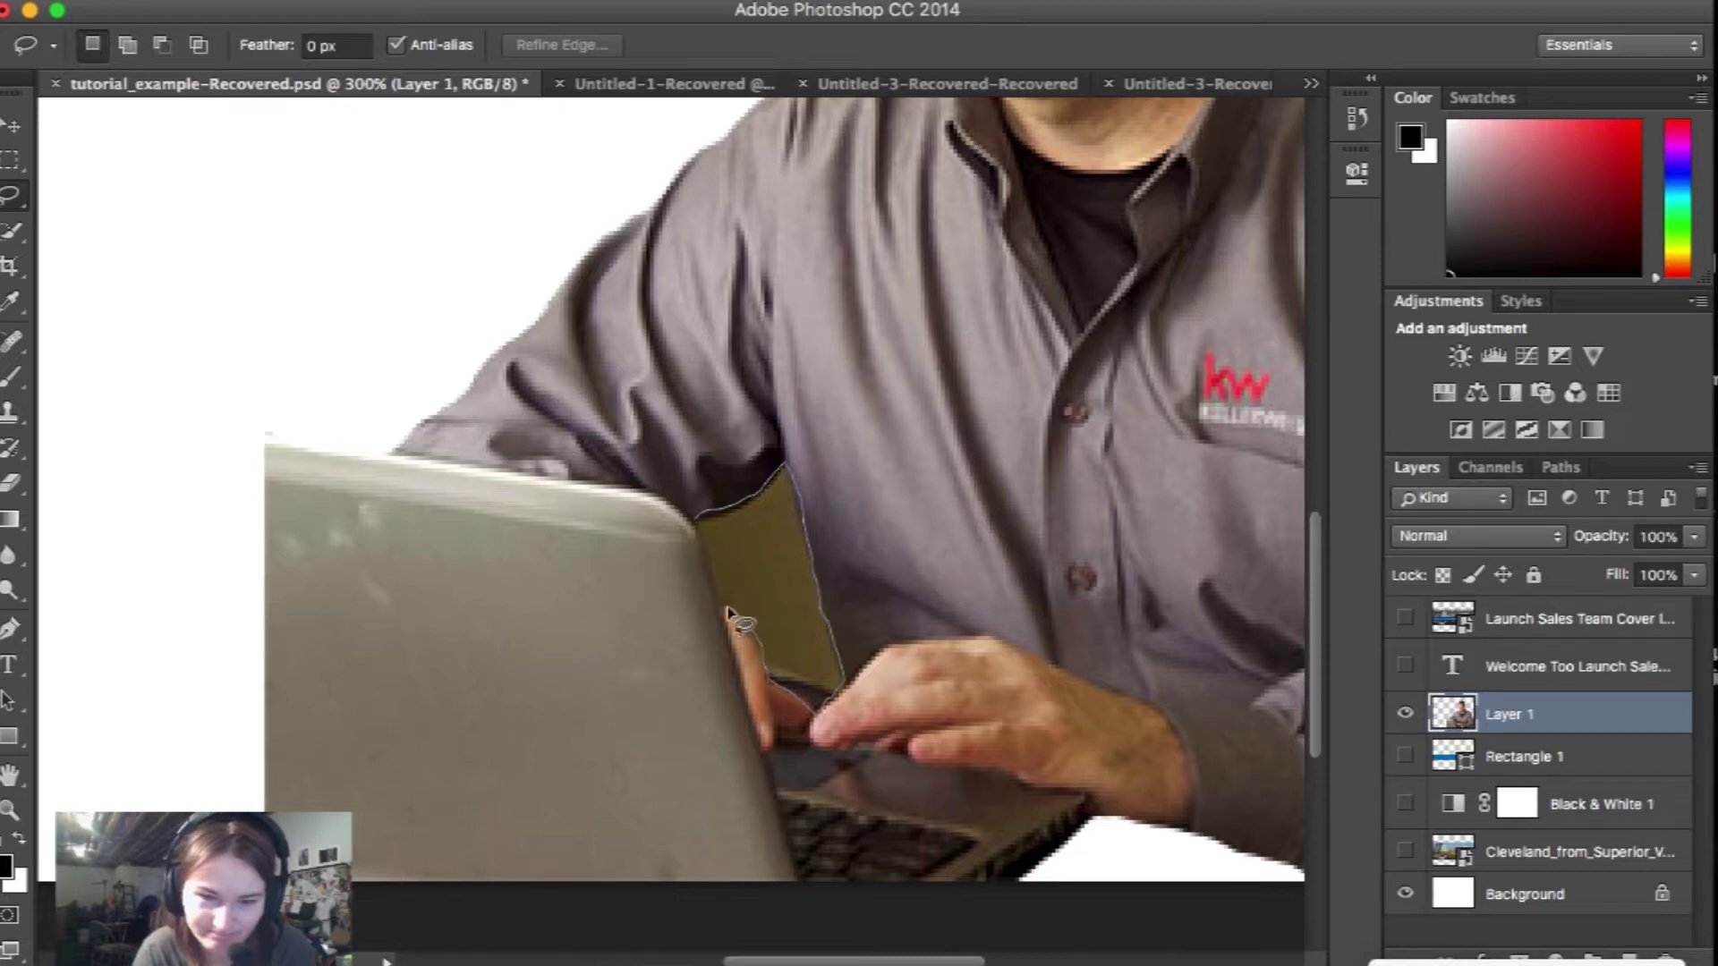
pyautogui.moveTo(721, 604); pyautogui.dragTo(695, 514)
pyautogui.press('BackSpace')
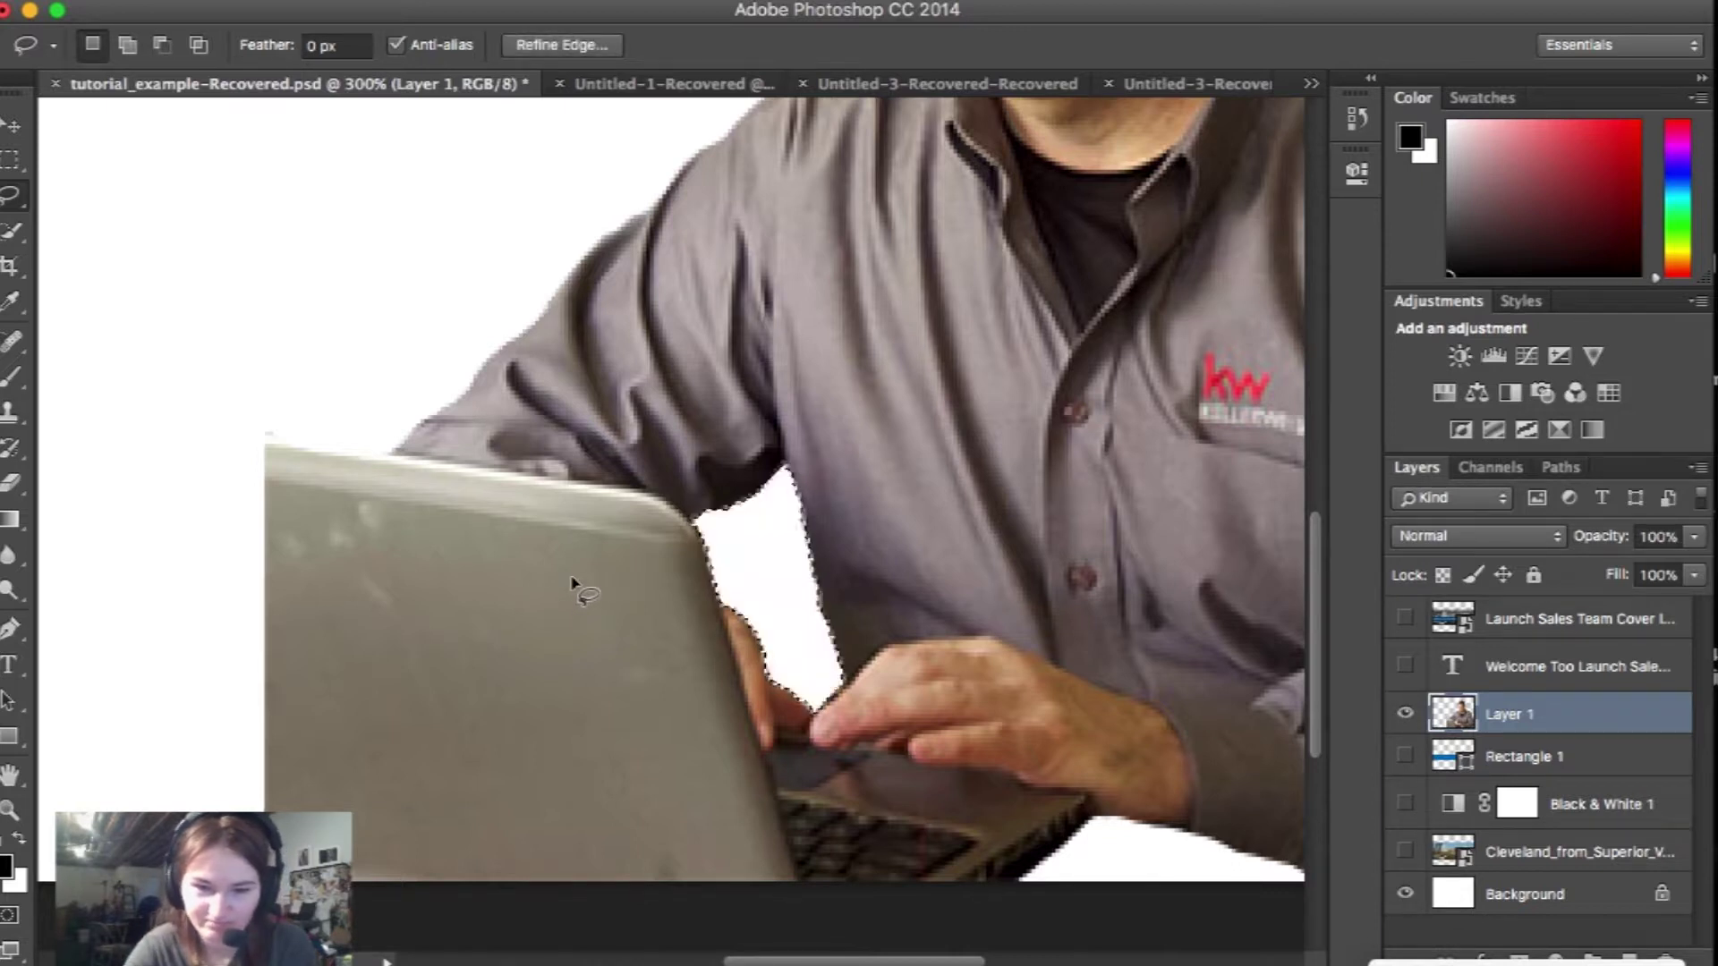
pyautogui.press('super+d')
# - Trim the leftover fringe around the gap between the man's torso, hands and laptop with another freehand Lasso selection
pyautogui.scroll(-2, 812, 548)
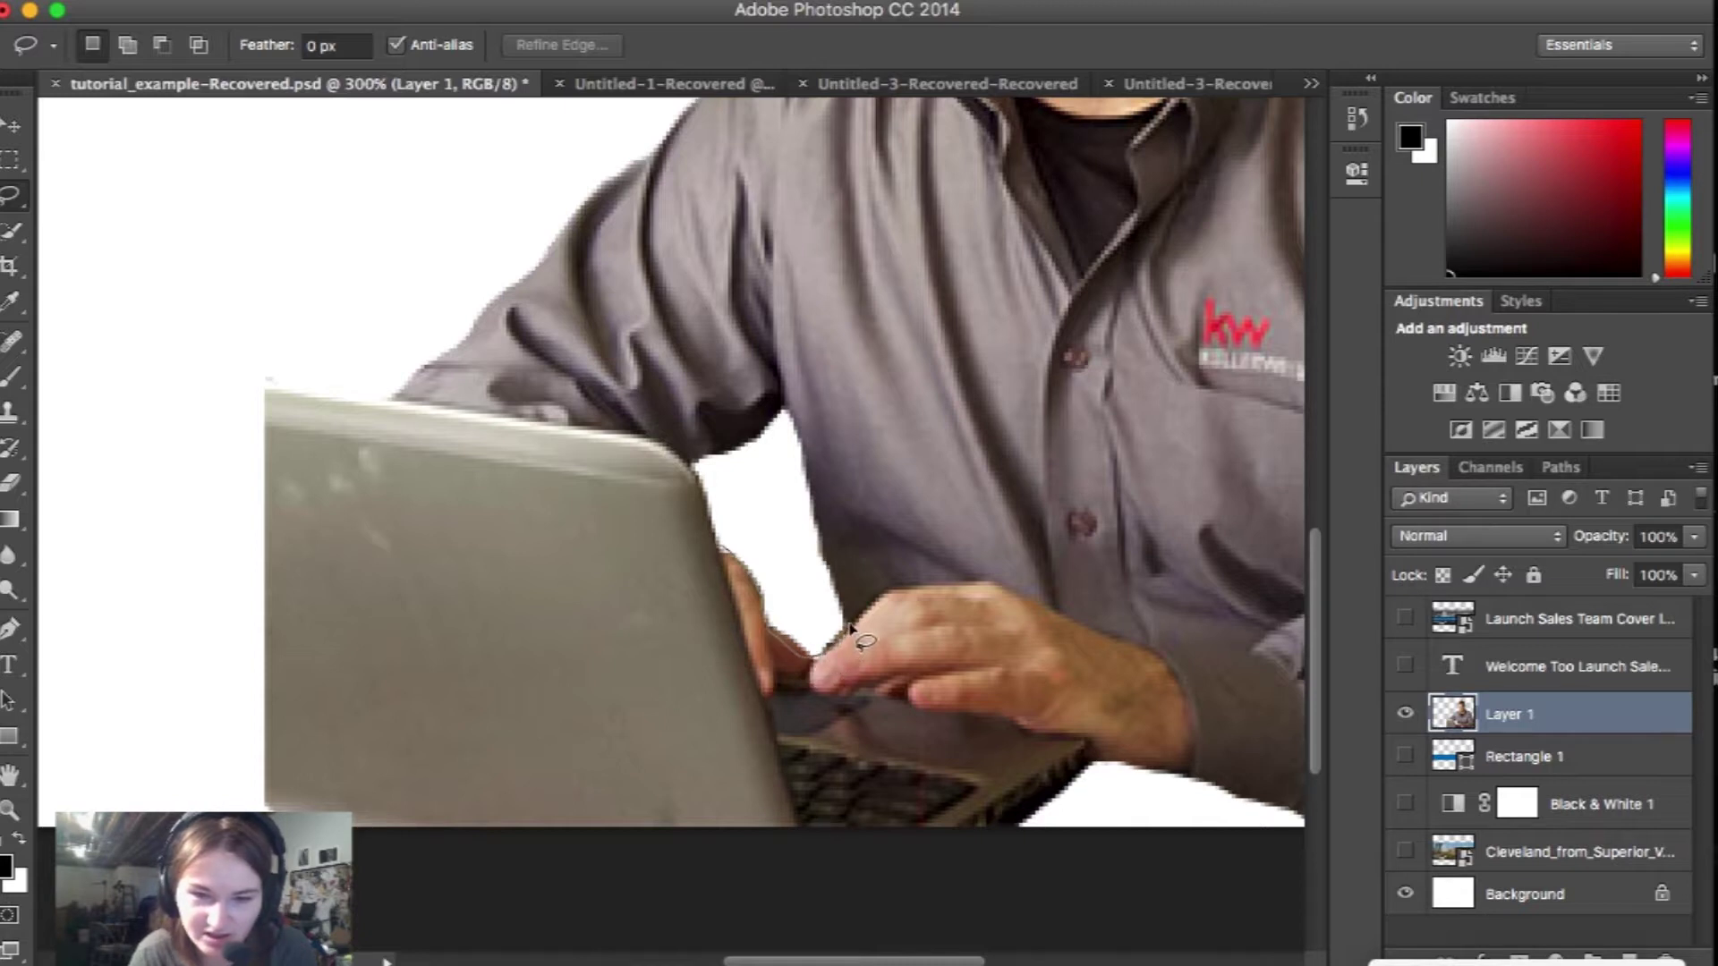
pyautogui.moveTo(849, 602)
pyautogui.mouseDown()
pyautogui.moveTo(789, 403)
pyautogui.moveTo(691, 470)
pyautogui.moveTo(700, 505)
pyautogui.mouseUp()
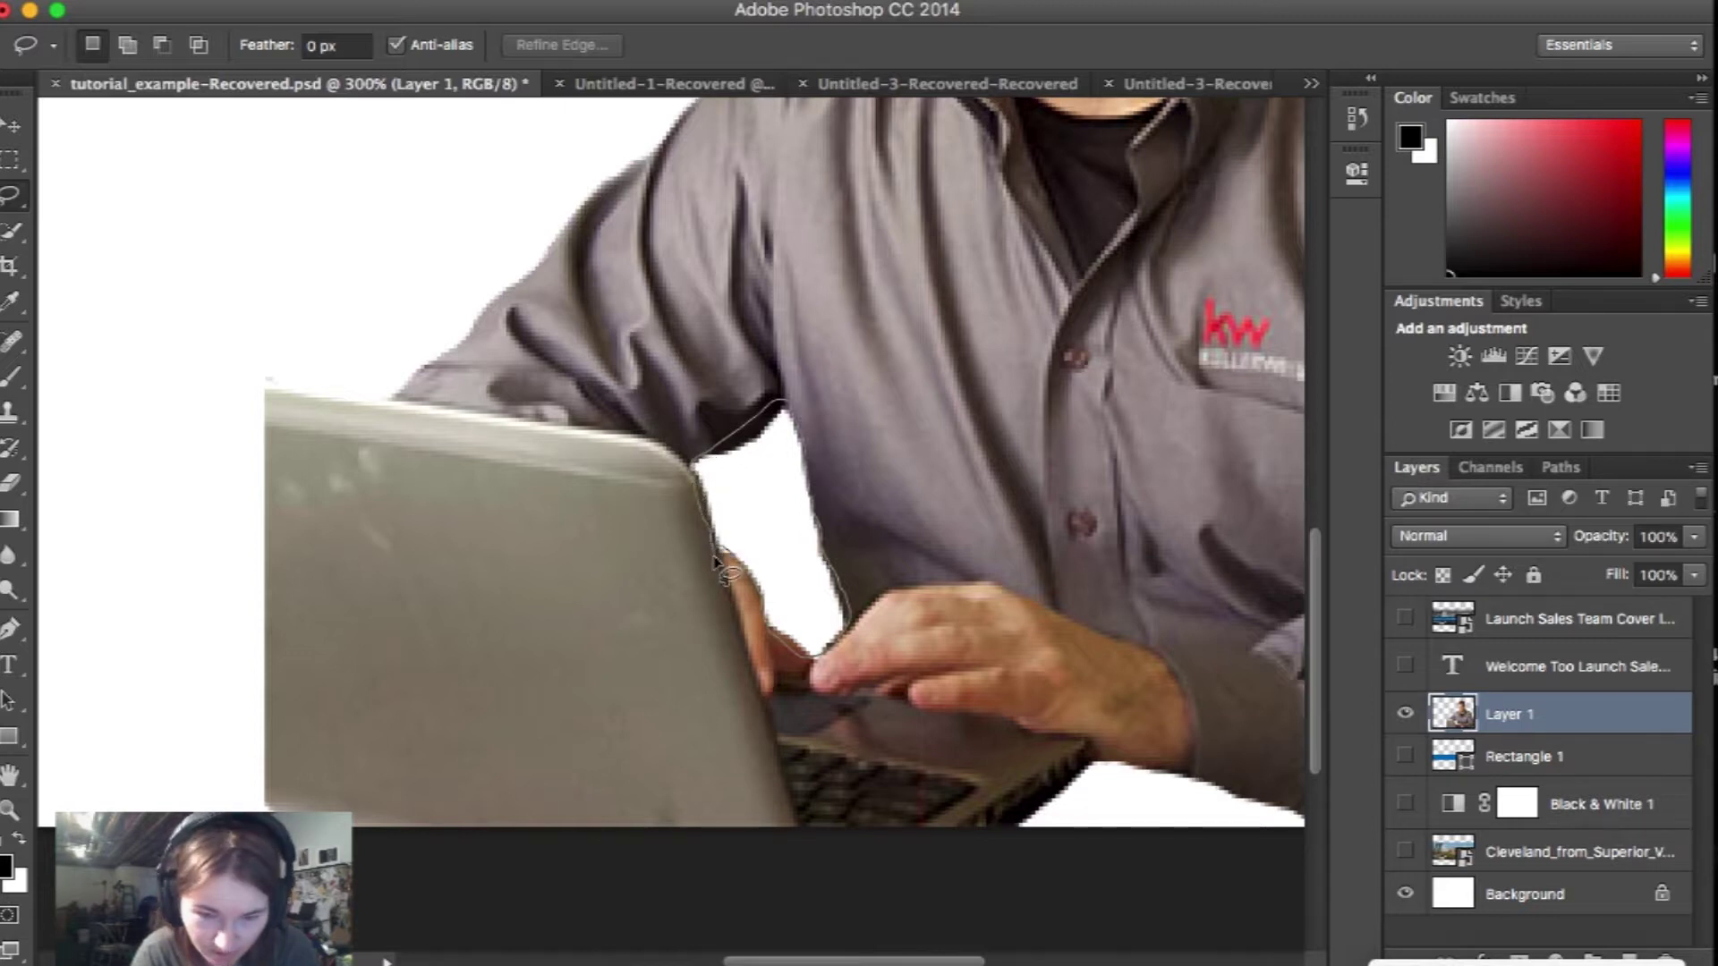
pyautogui.moveTo(736, 559); pyautogui.dragTo(739, 565)
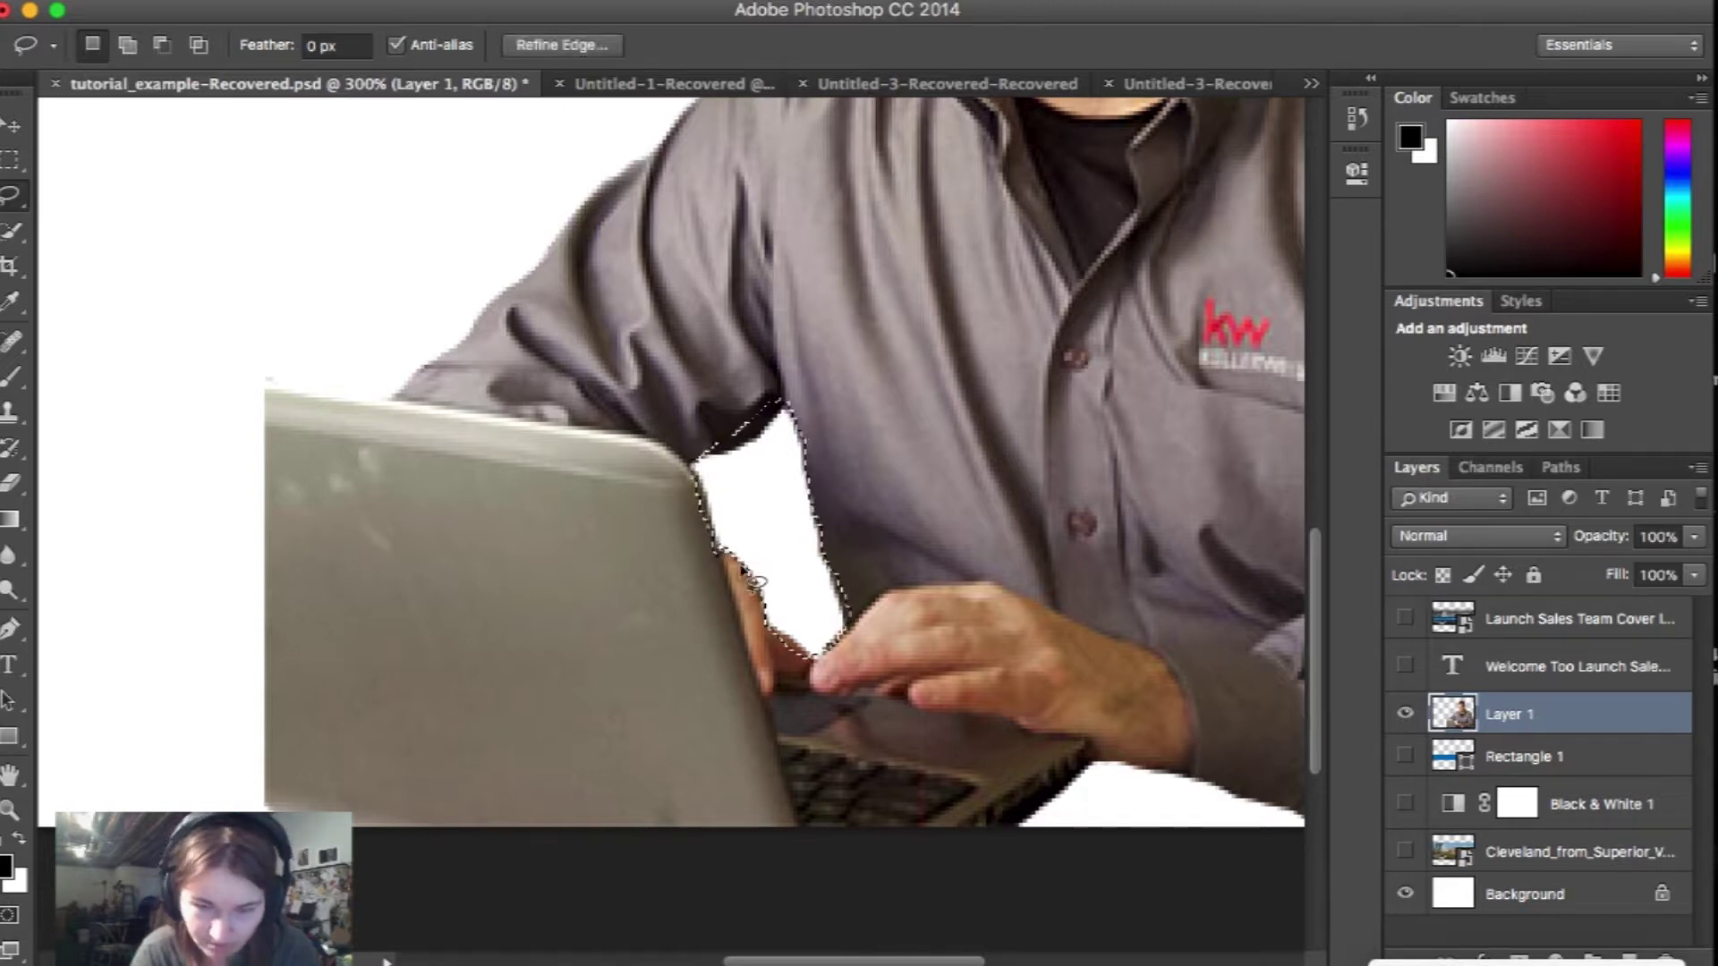
pyautogui.click(1124, 802)
pyautogui.scroll(-2, 1124, 801)
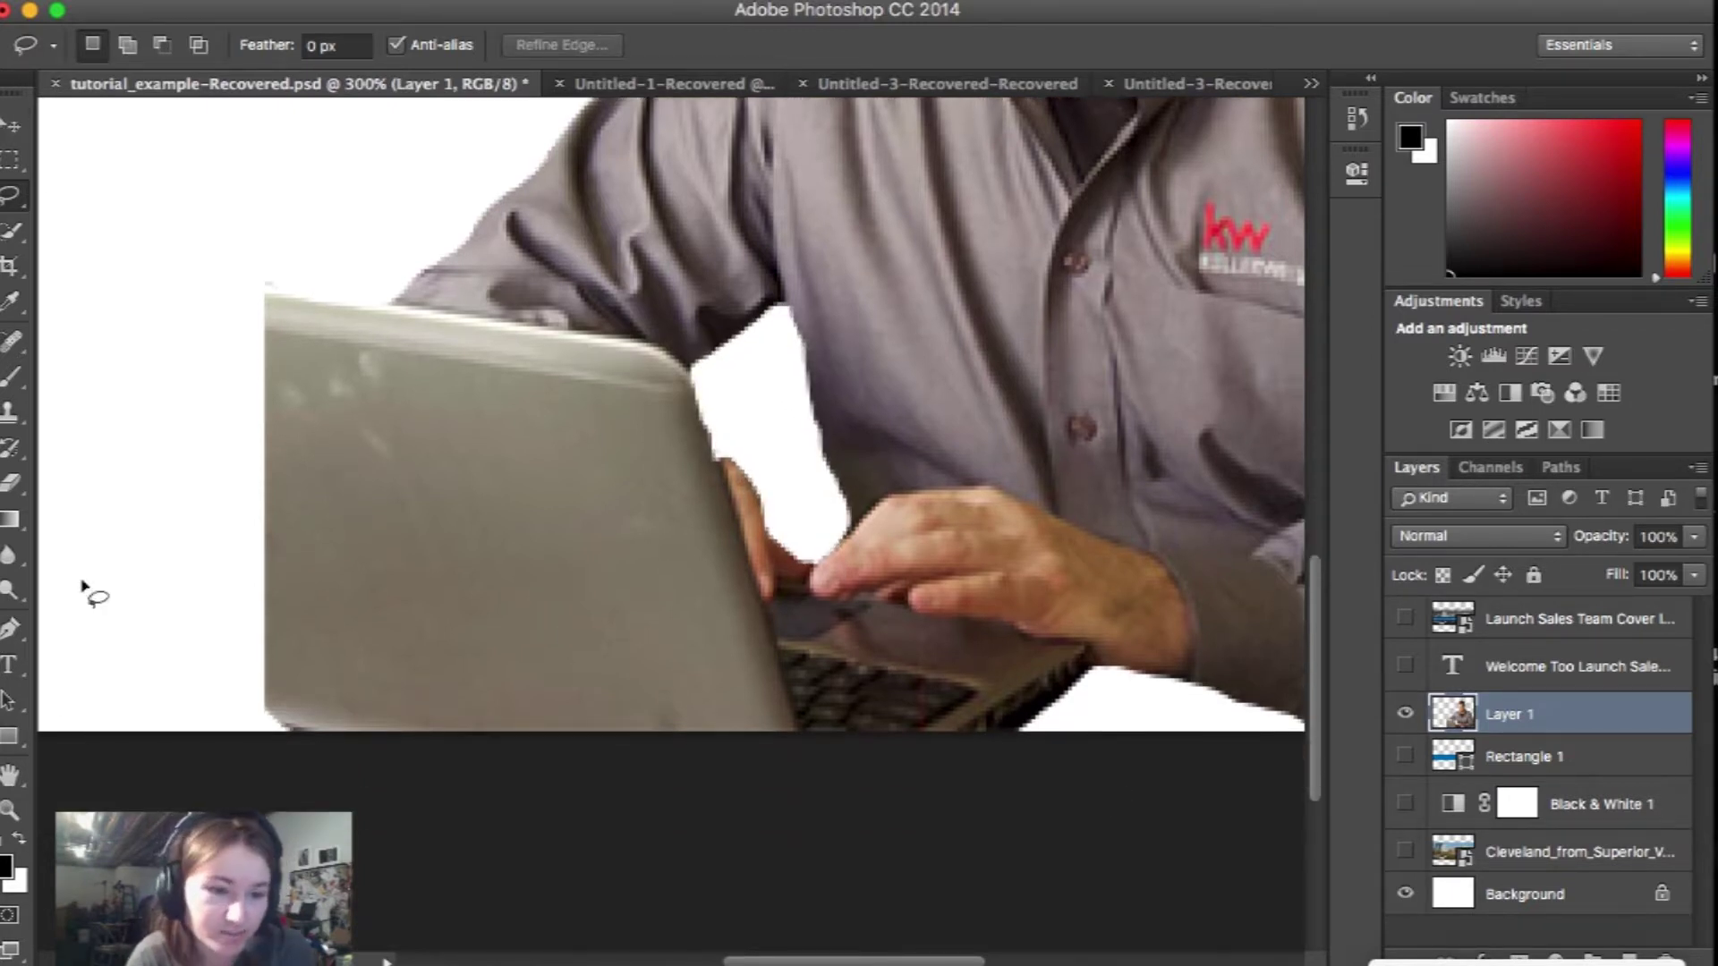
# - Move the man's cutout about 0.625 in up and 0.236 in left to bring its lower edge inside the canvas
pyautogui.click(13, 811)
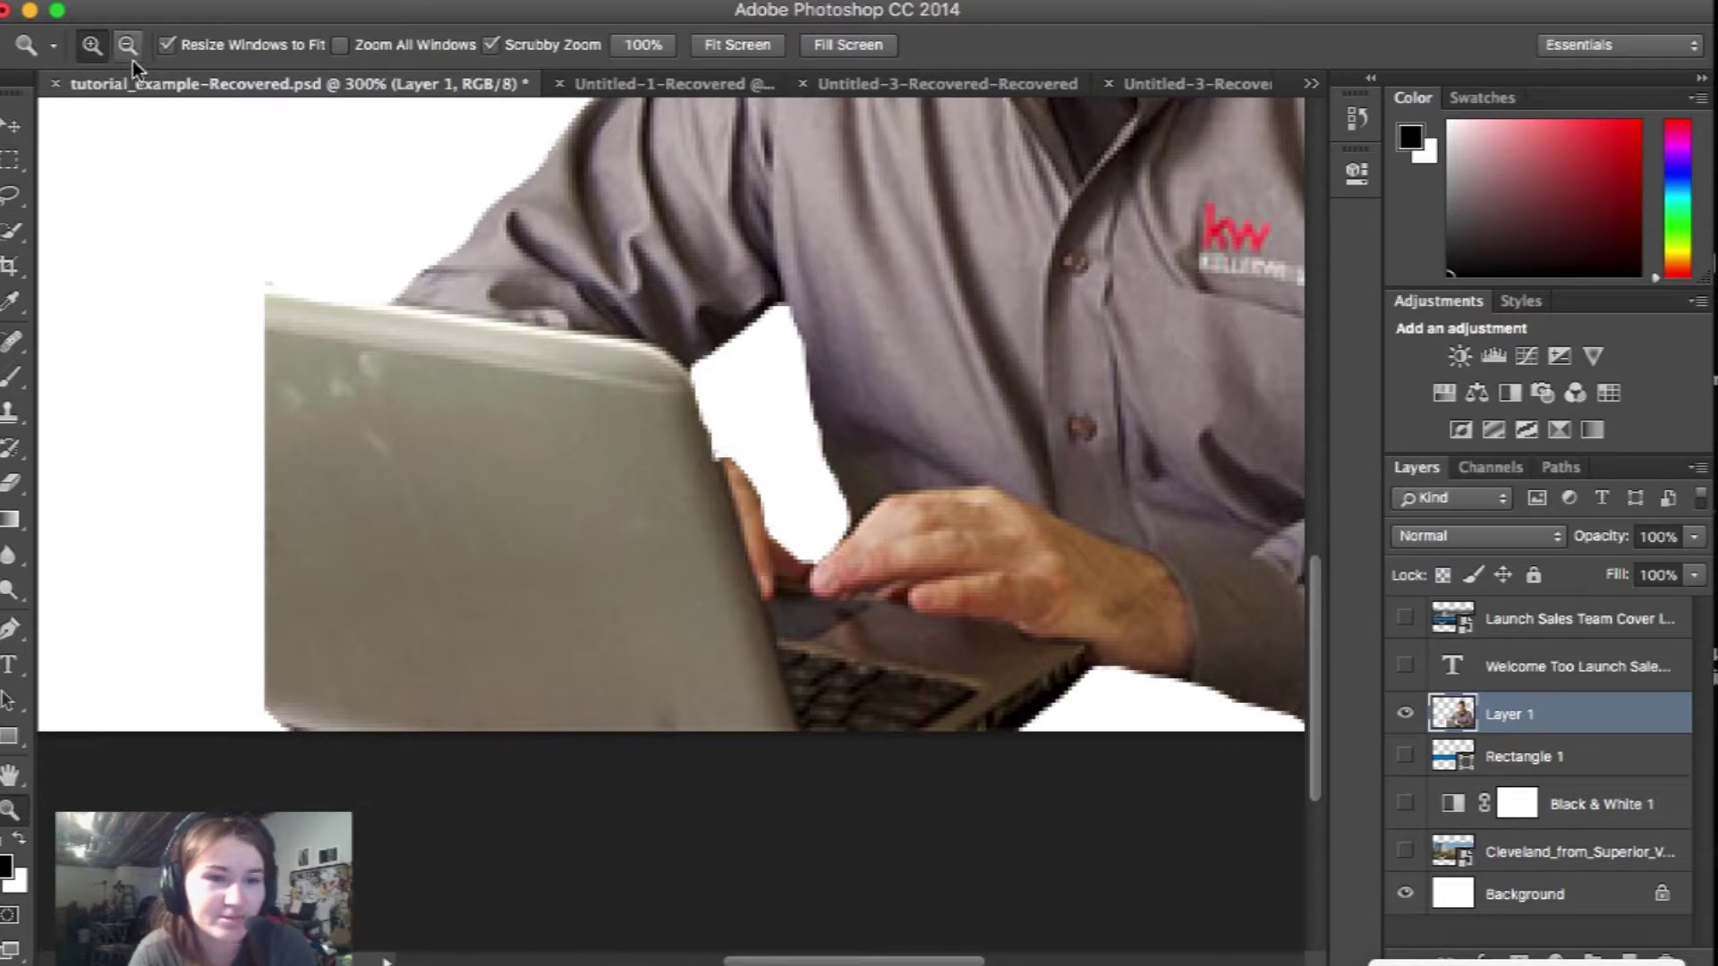
pyautogui.click(823, 511)
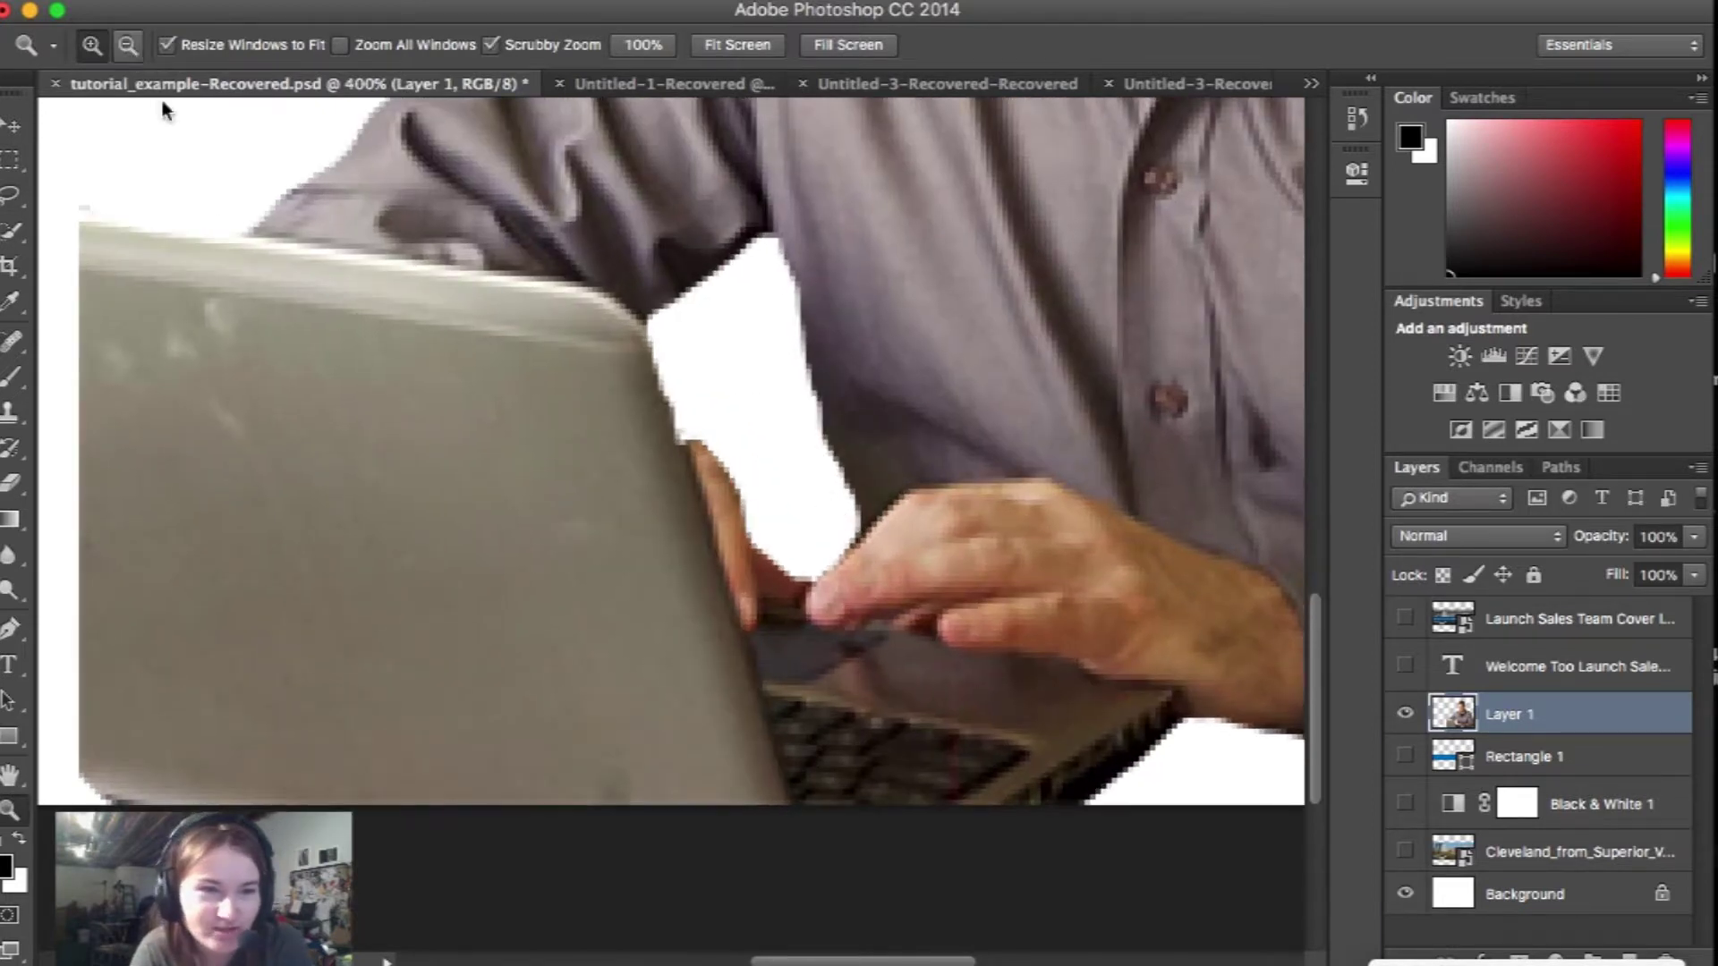
pyautogui.click(441, 372)
pyautogui.click(441, 372)
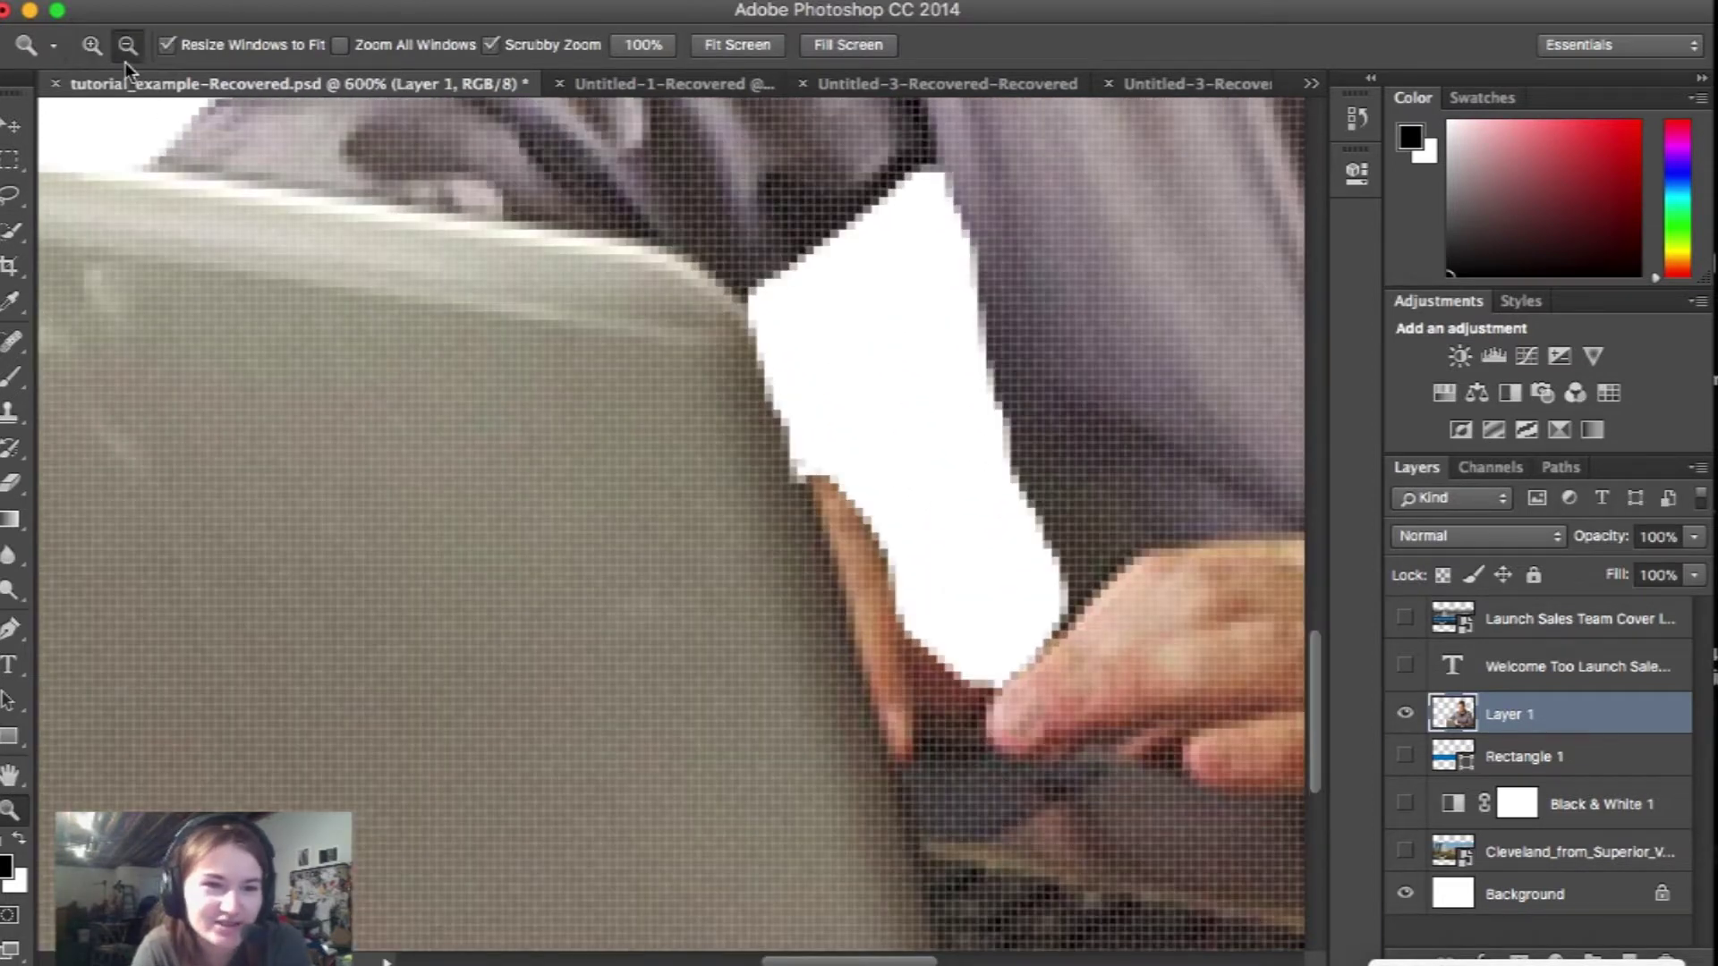
pyautogui.click(128, 44)
pyautogui.click(452, 421)
pyautogui.click(453, 422)
pyautogui.click(454, 422)
pyautogui.click(454, 422)
pyautogui.click(454, 421)
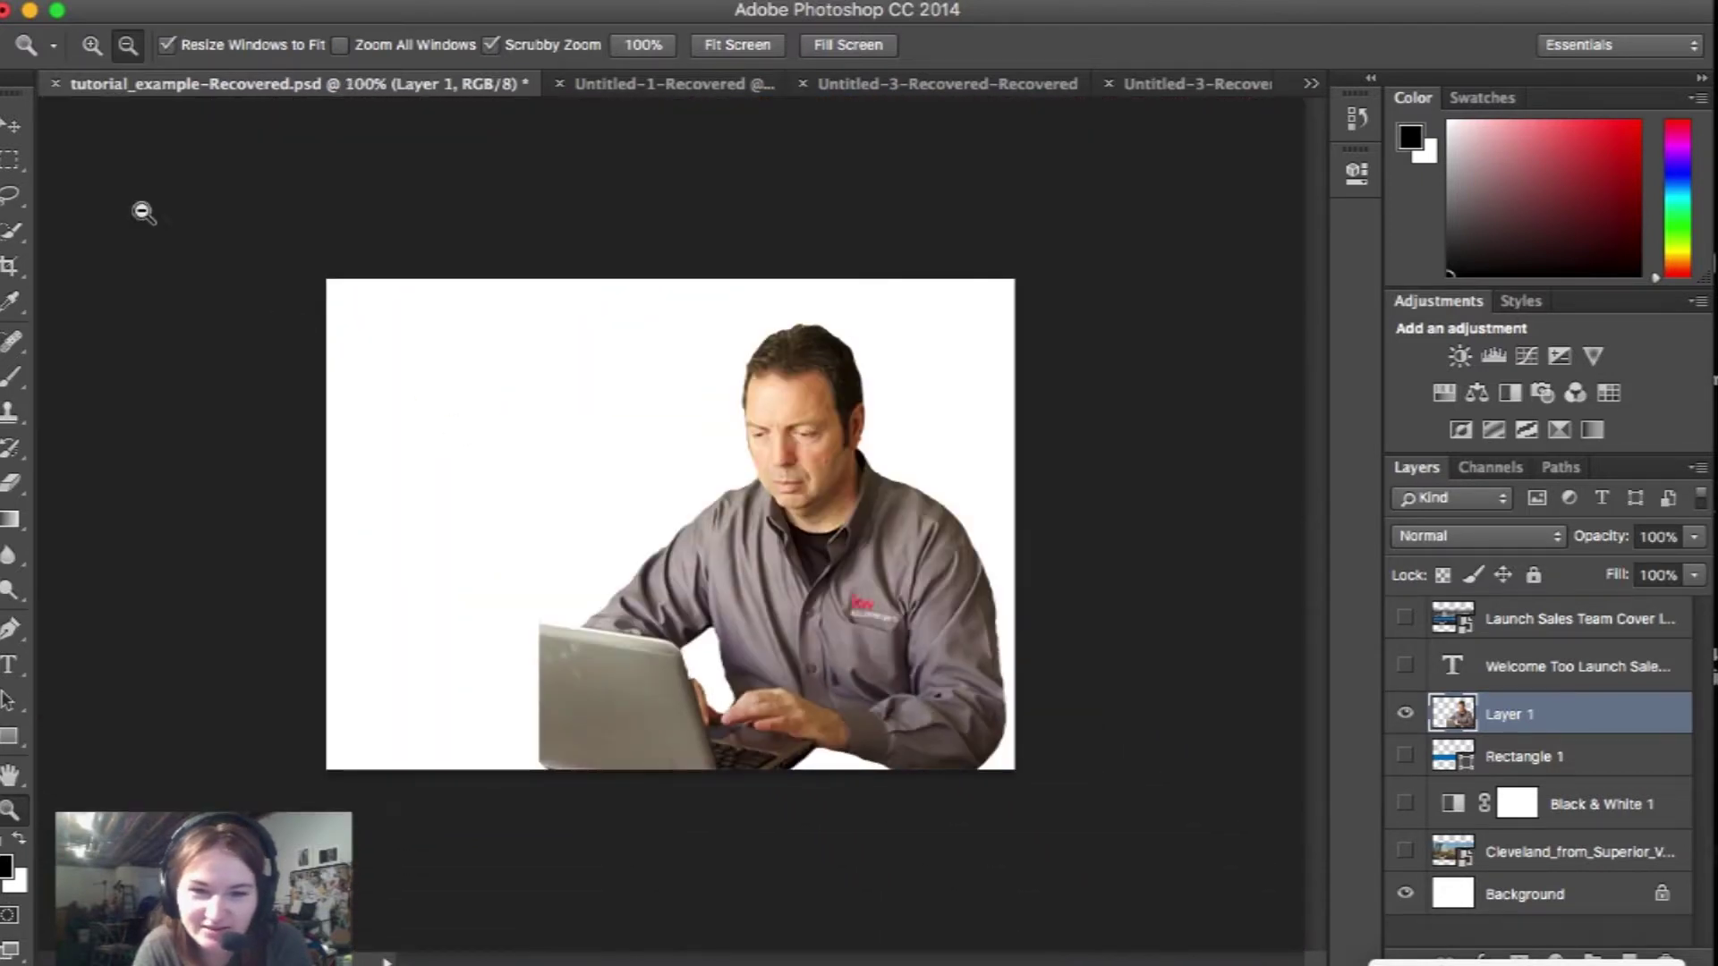
pyautogui.click(14, 126)
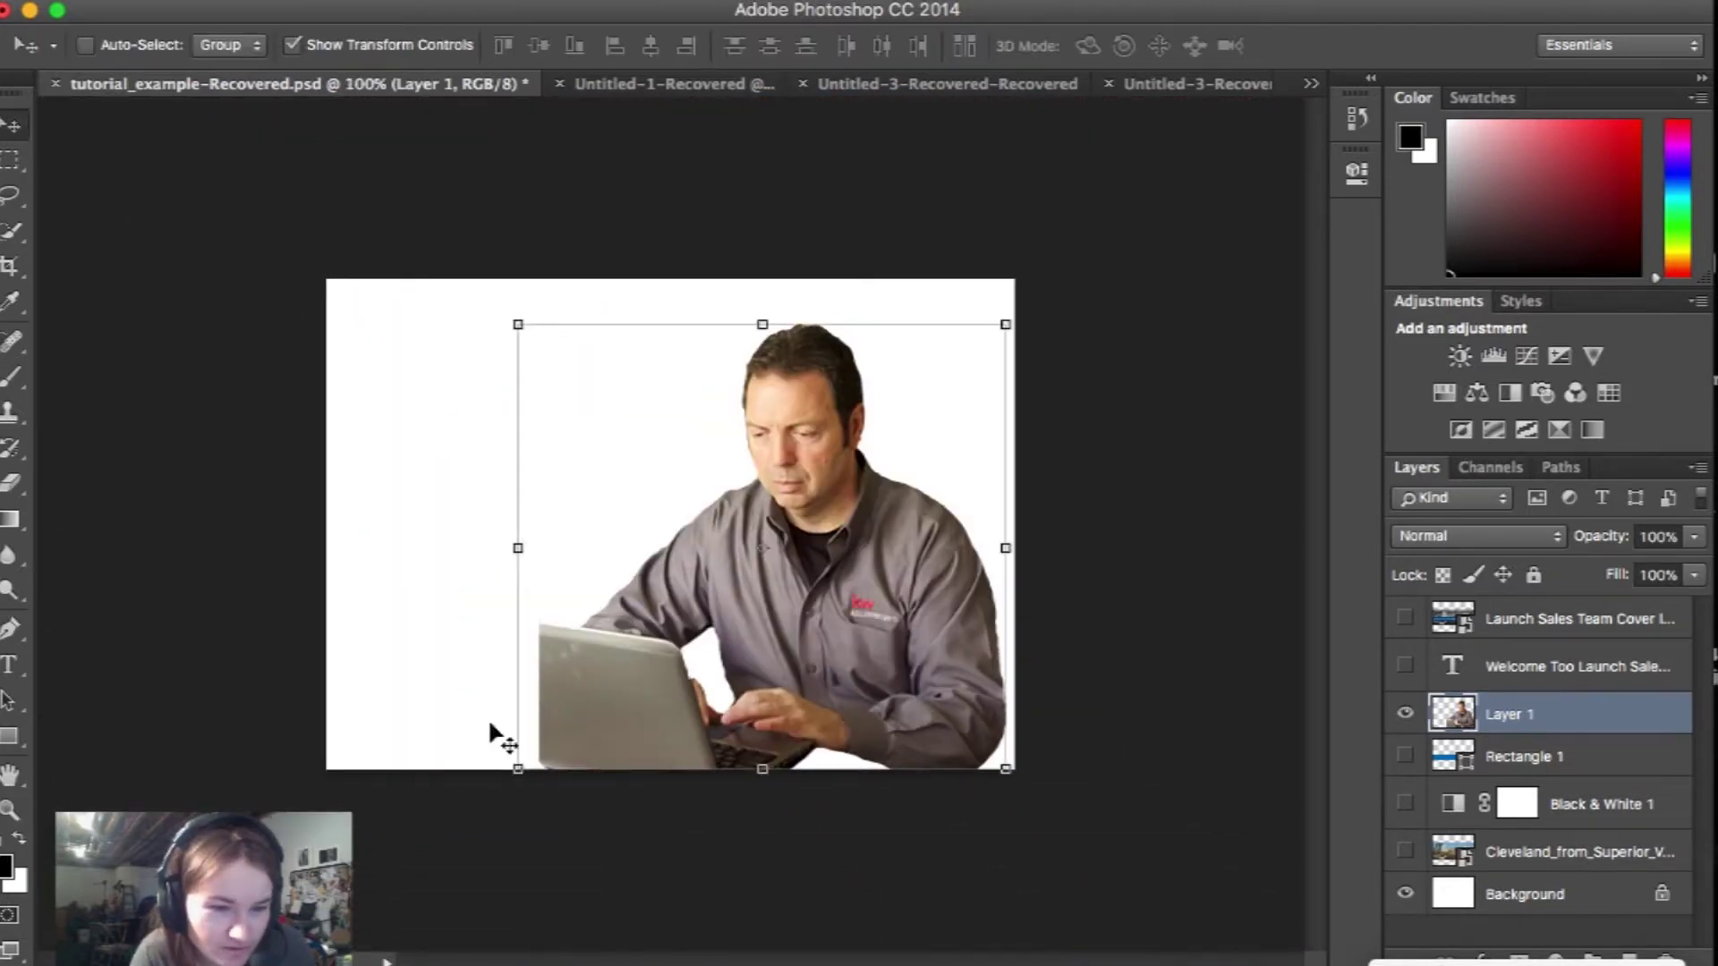
pyautogui.moveTo(884, 710); pyautogui.dragTo(859, 646)
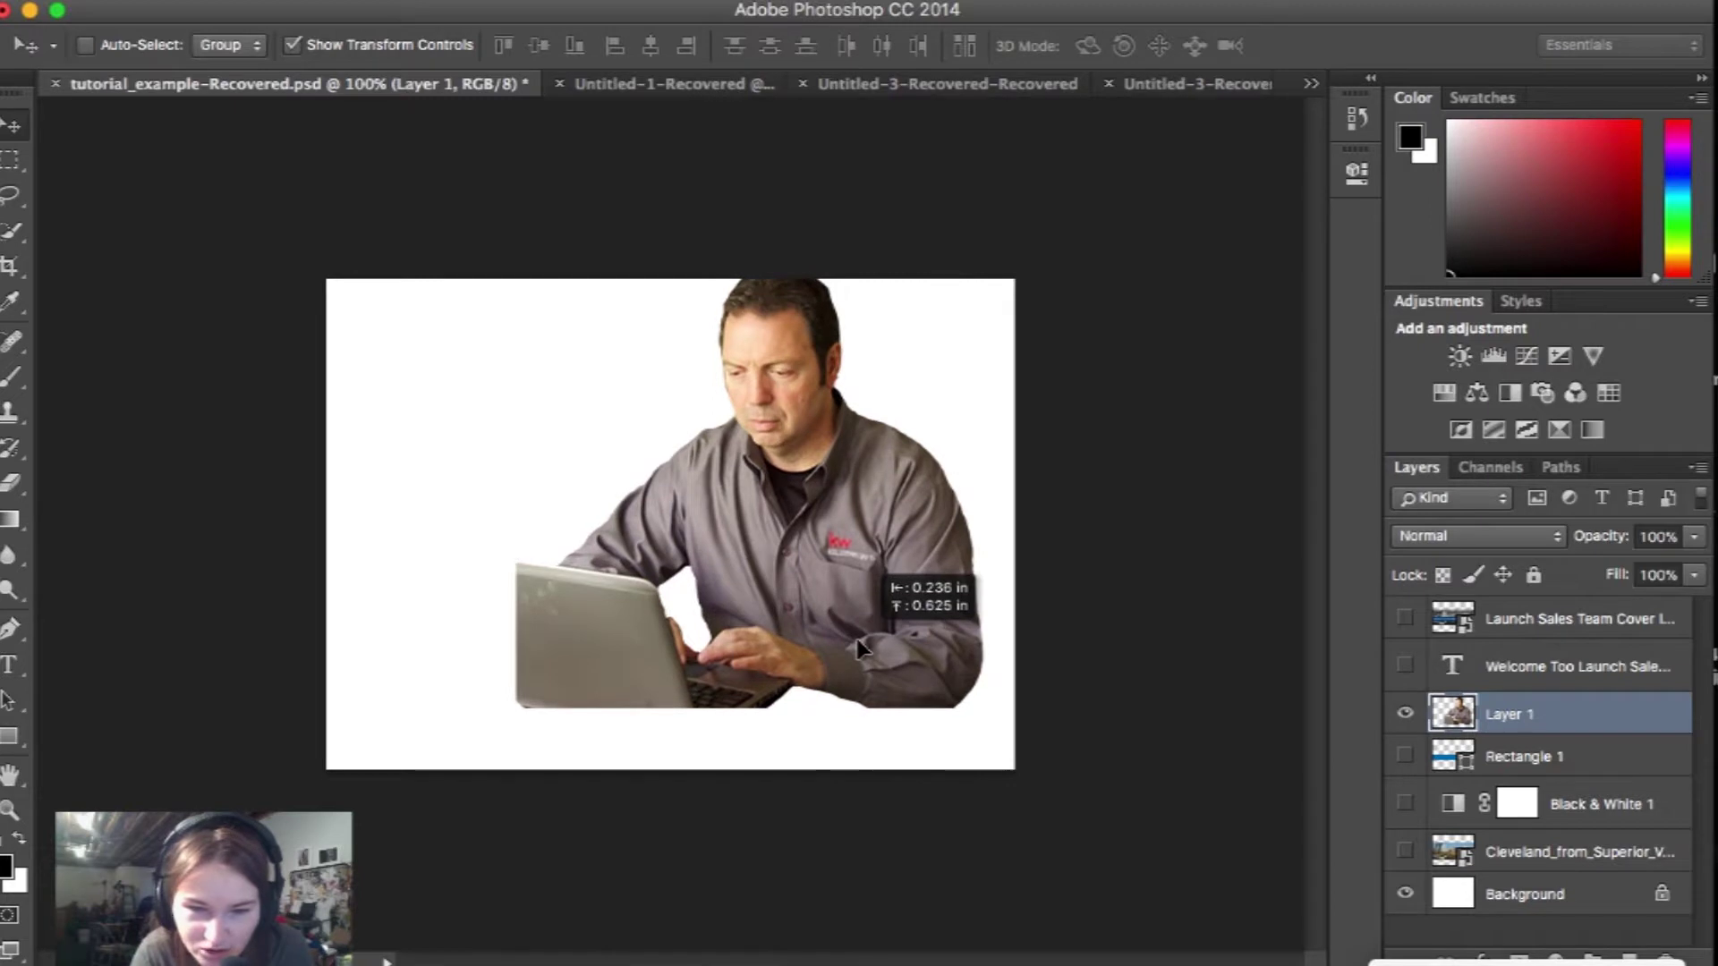
# - Select the dark remnant at the laptop's lower-left corner with the Lasso, delete it and clear the selection
pyautogui.click(10, 808)
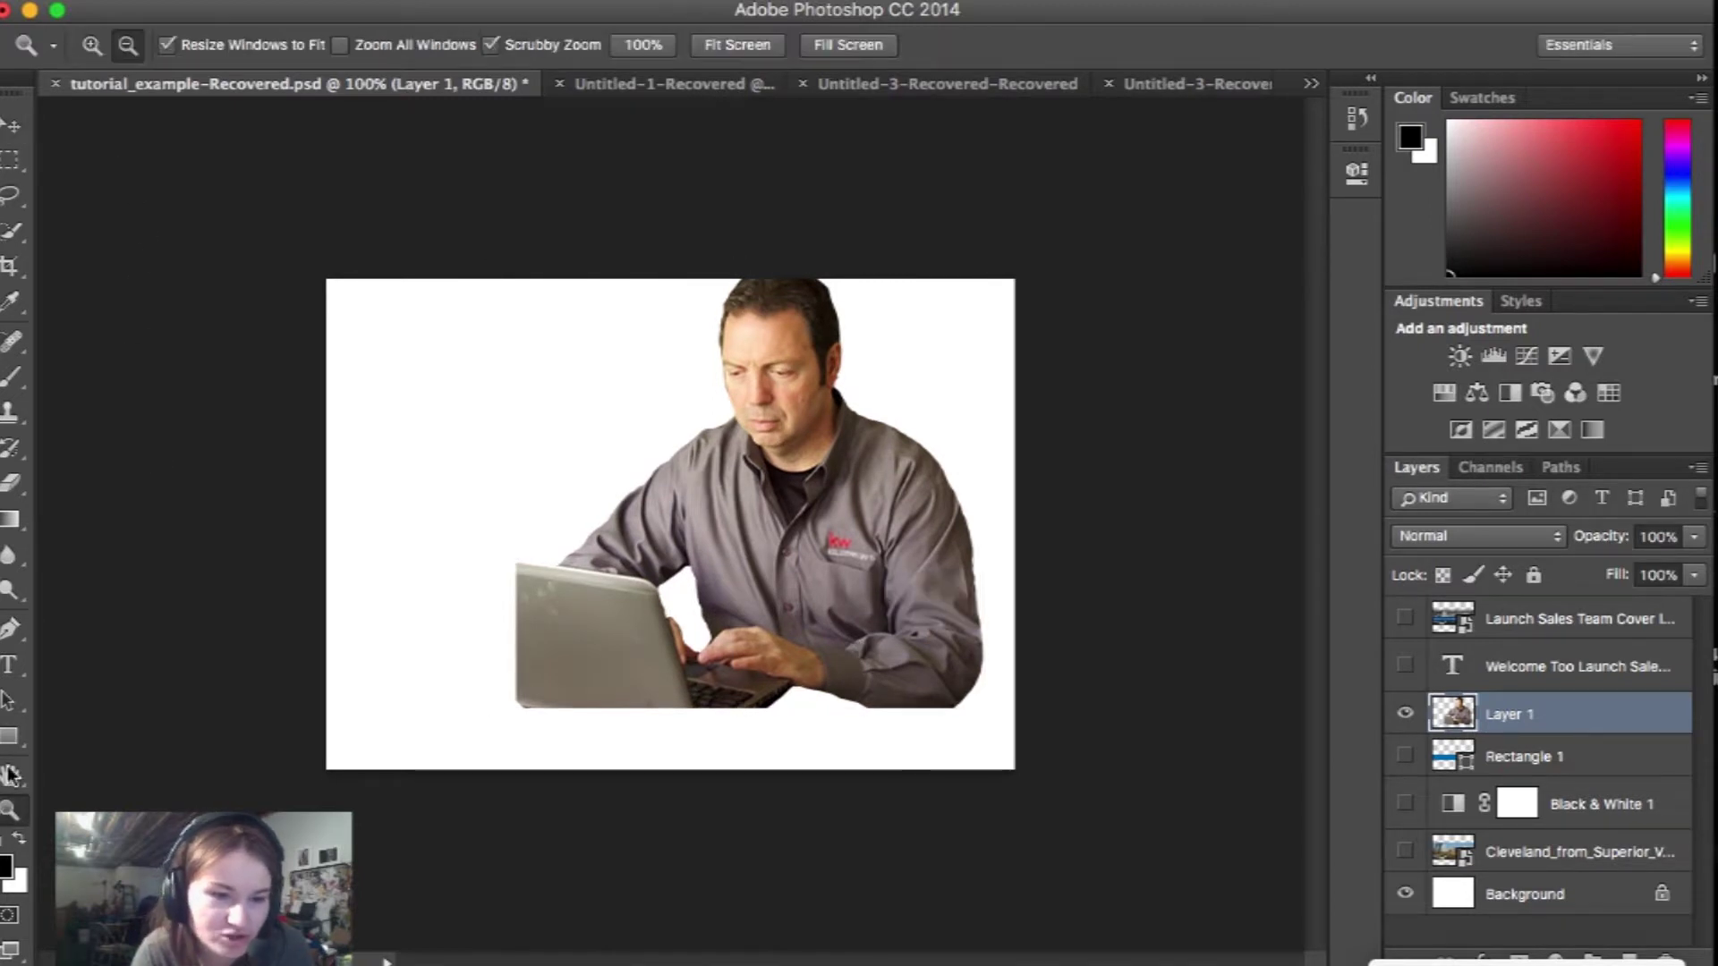
pyautogui.click(92, 45)
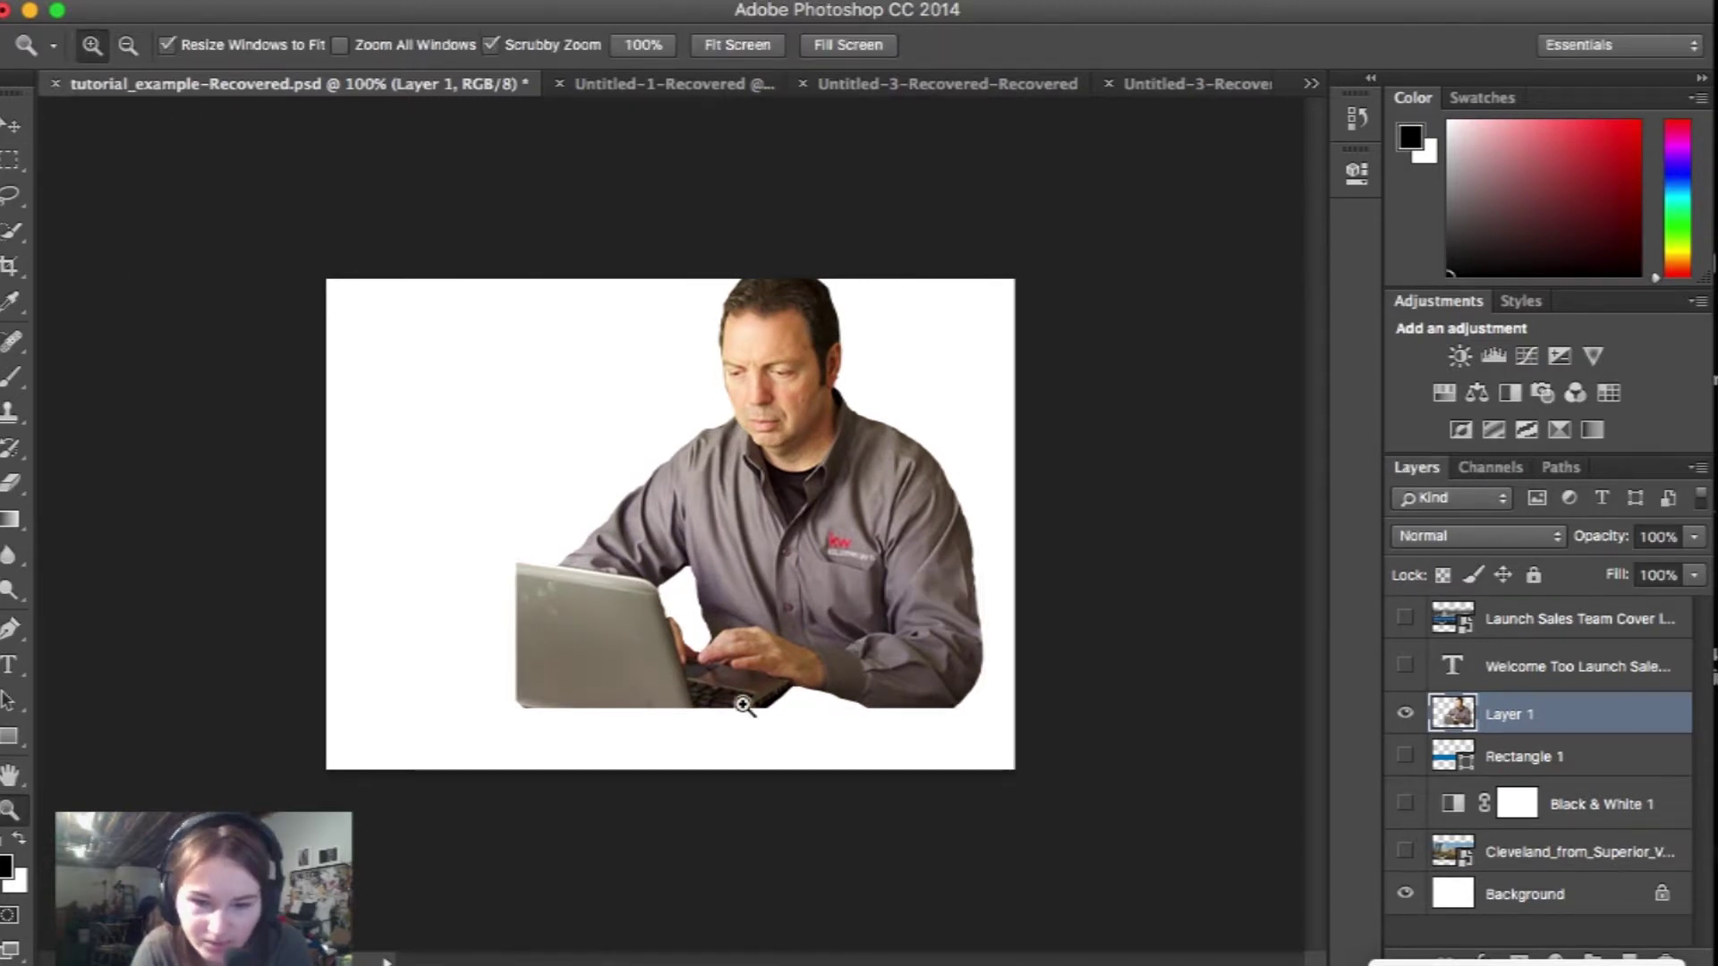
pyautogui.click(743, 706)
pyautogui.click(743, 705)
pyautogui.click(743, 703)
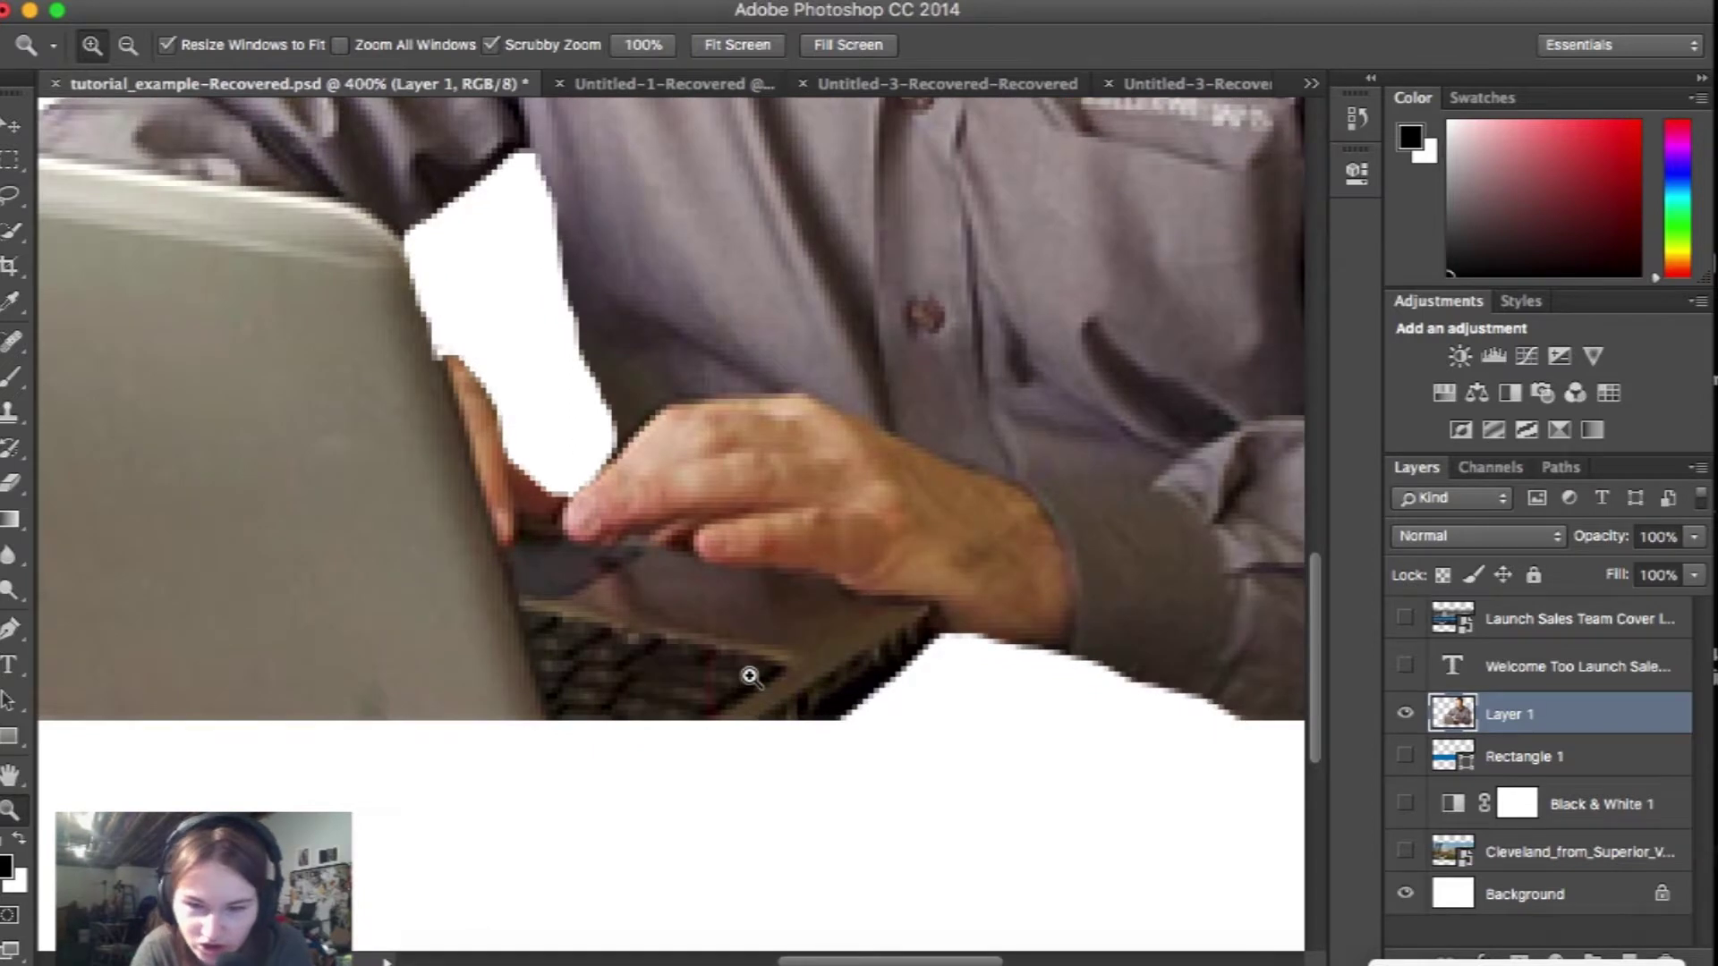
pyautogui.hscroll(-5, 750, 677)
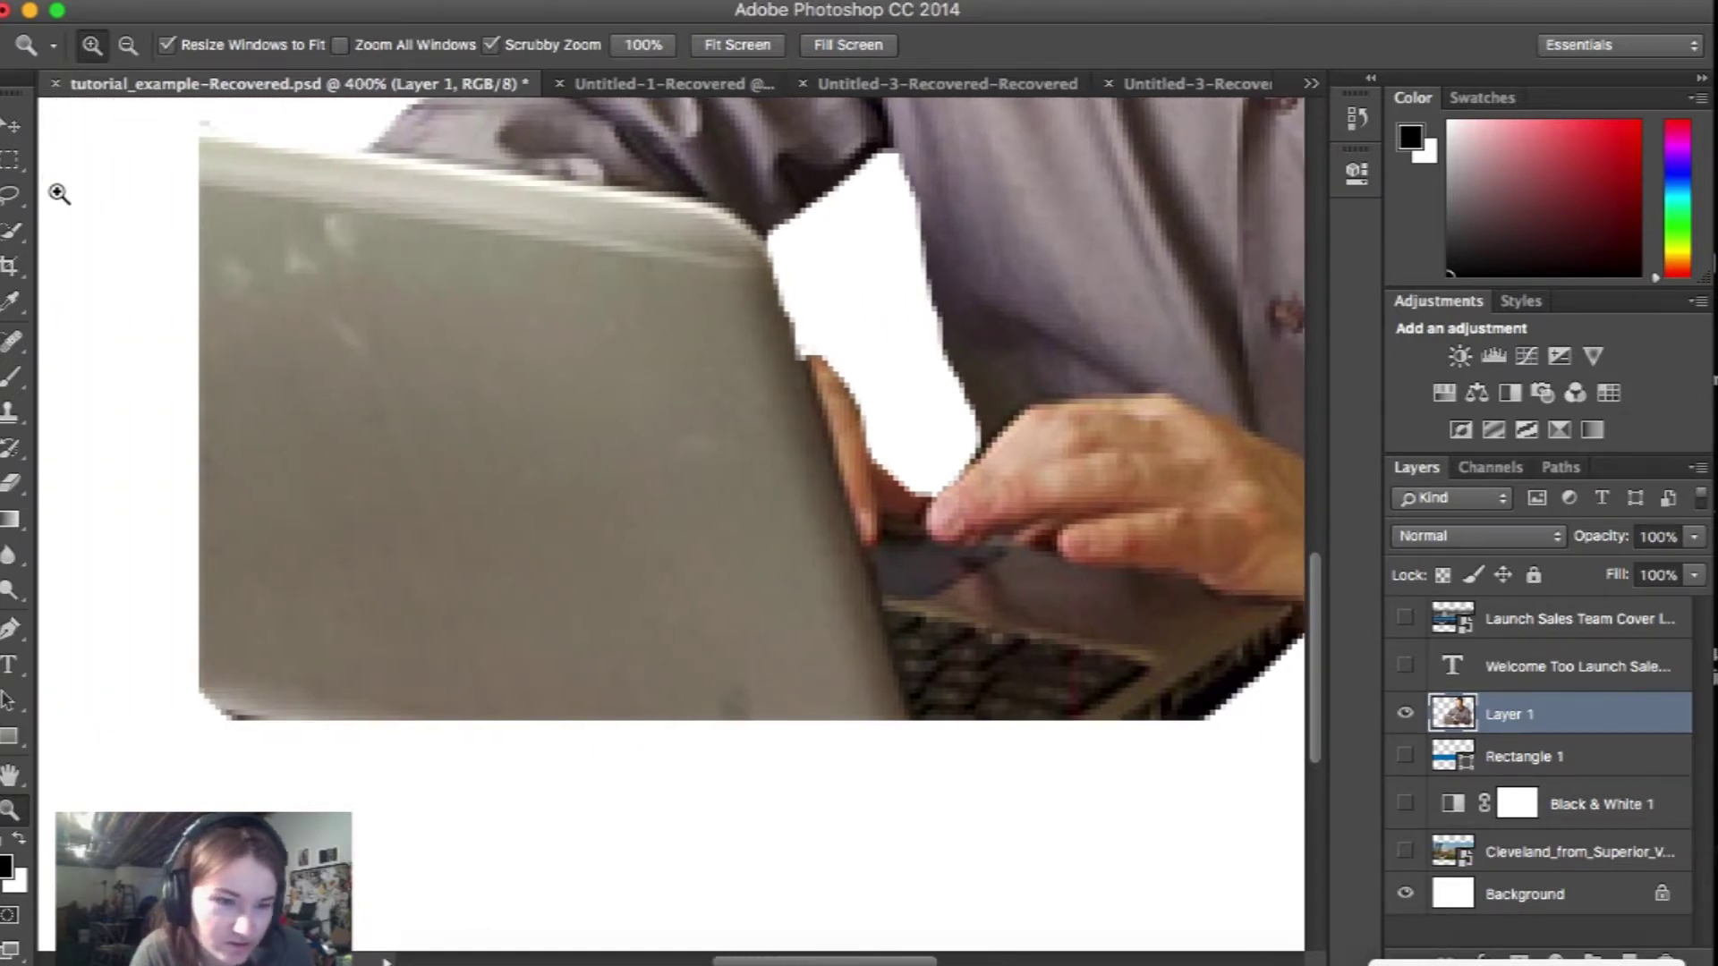
pyautogui.click(11, 193)
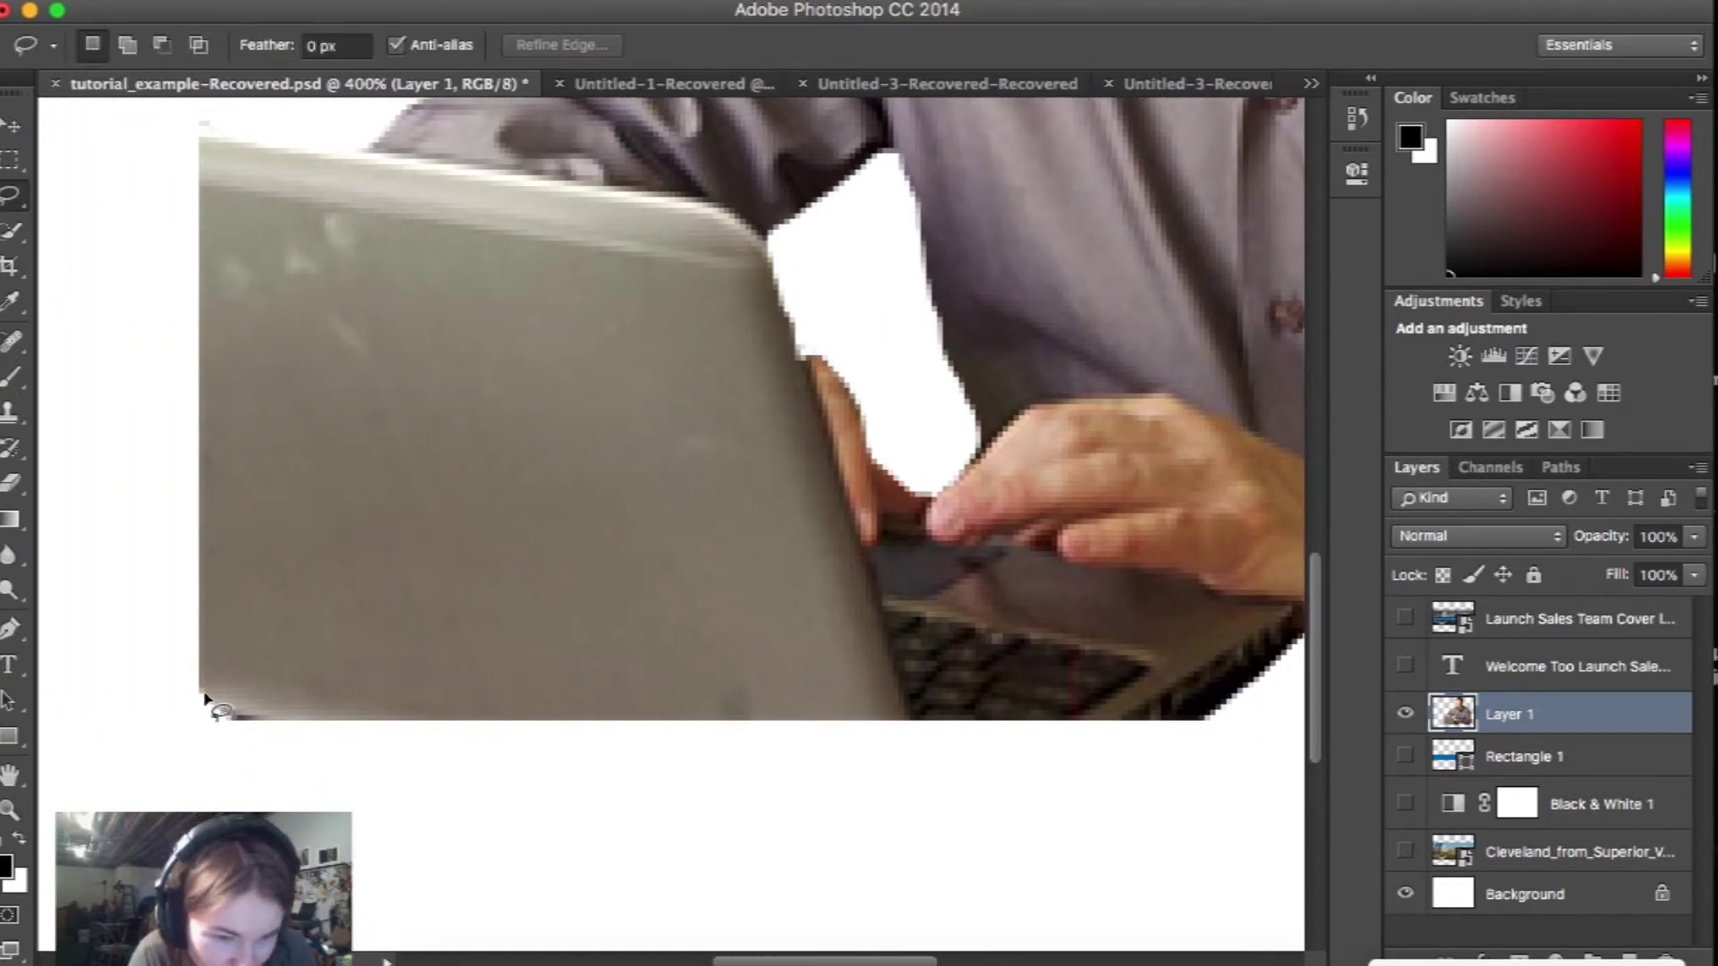
pyautogui.moveTo(288, 721)
pyautogui.mouseDown()
pyautogui.moveTo(280, 748)
pyautogui.moveTo(204, 732)
pyautogui.moveTo(195, 691)
pyautogui.mouseUp()
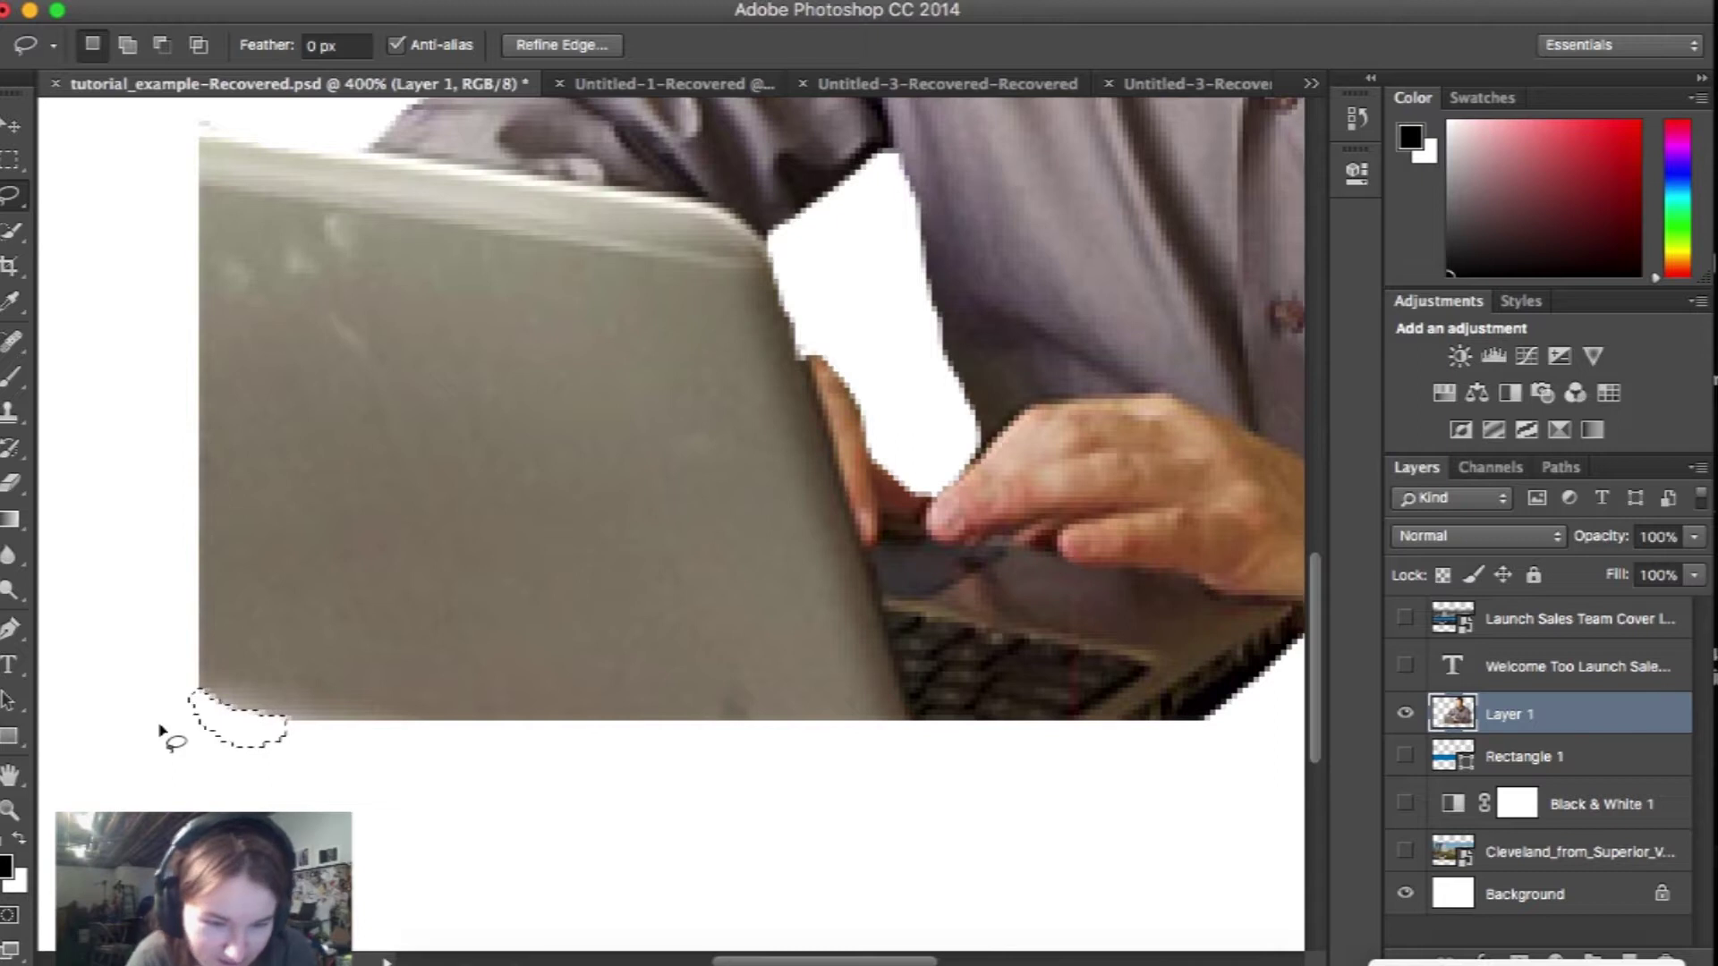
pyautogui.press('Delete')
pyautogui.press('super+d')
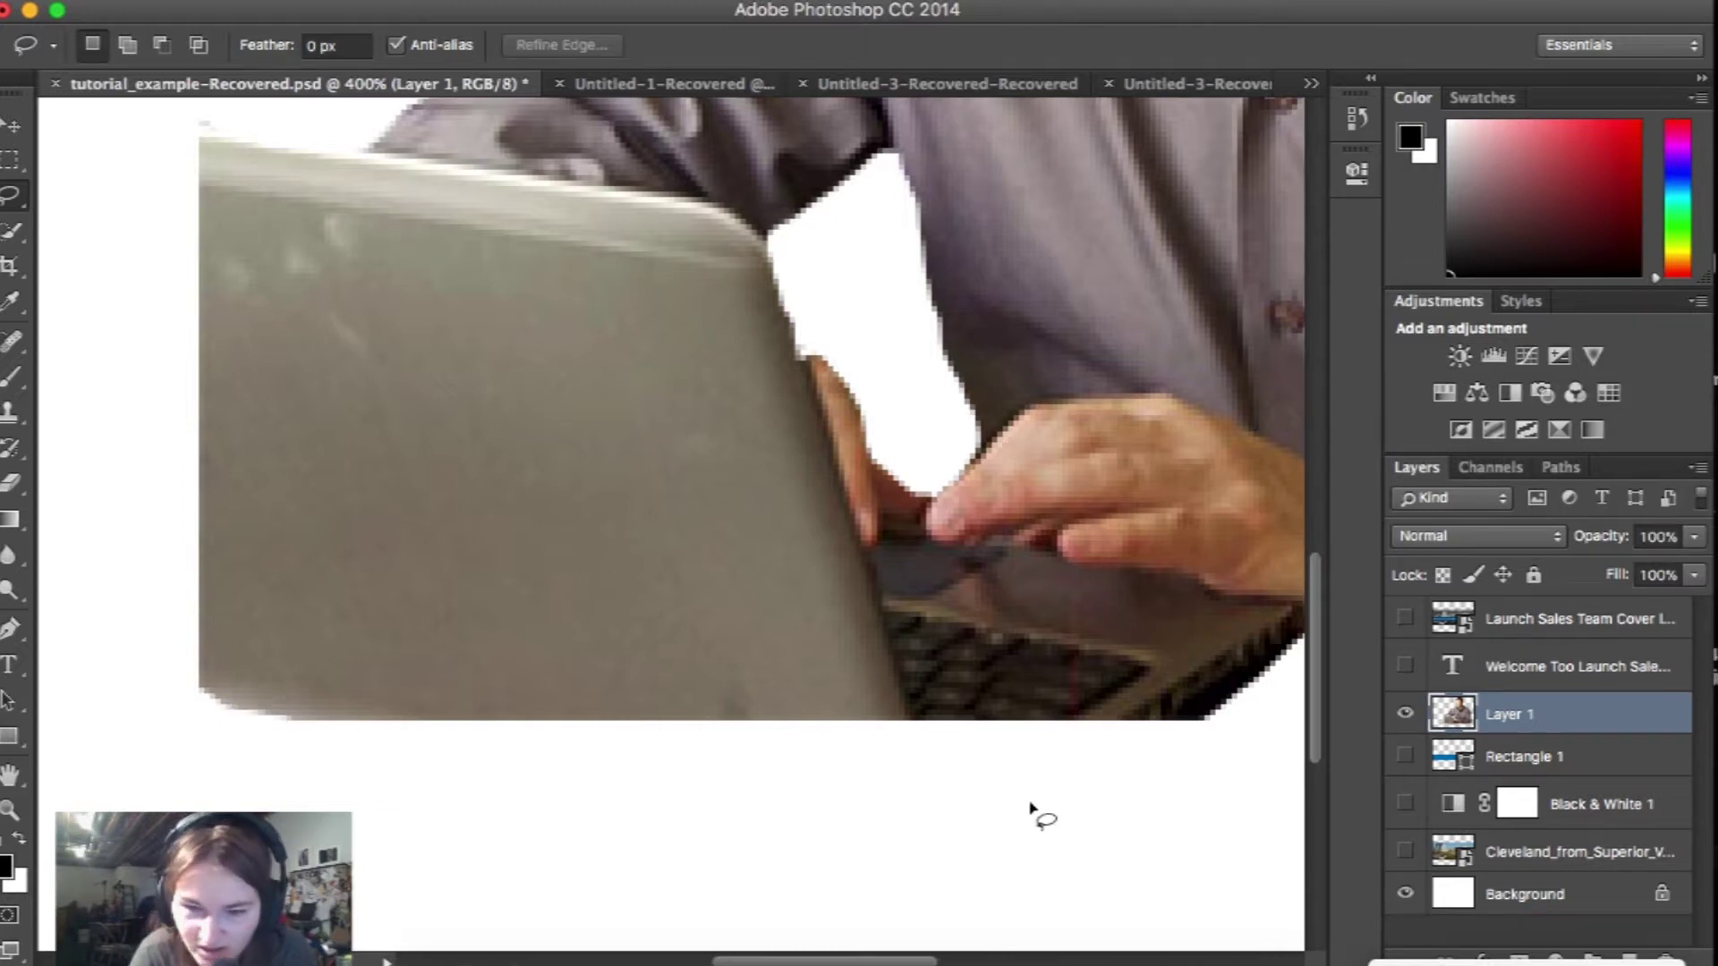
# - Trim the thin strip along the bottom edge of the man's sleeve with a freehand Lasso selection
pyautogui.hscroll(10, 1032, 808)
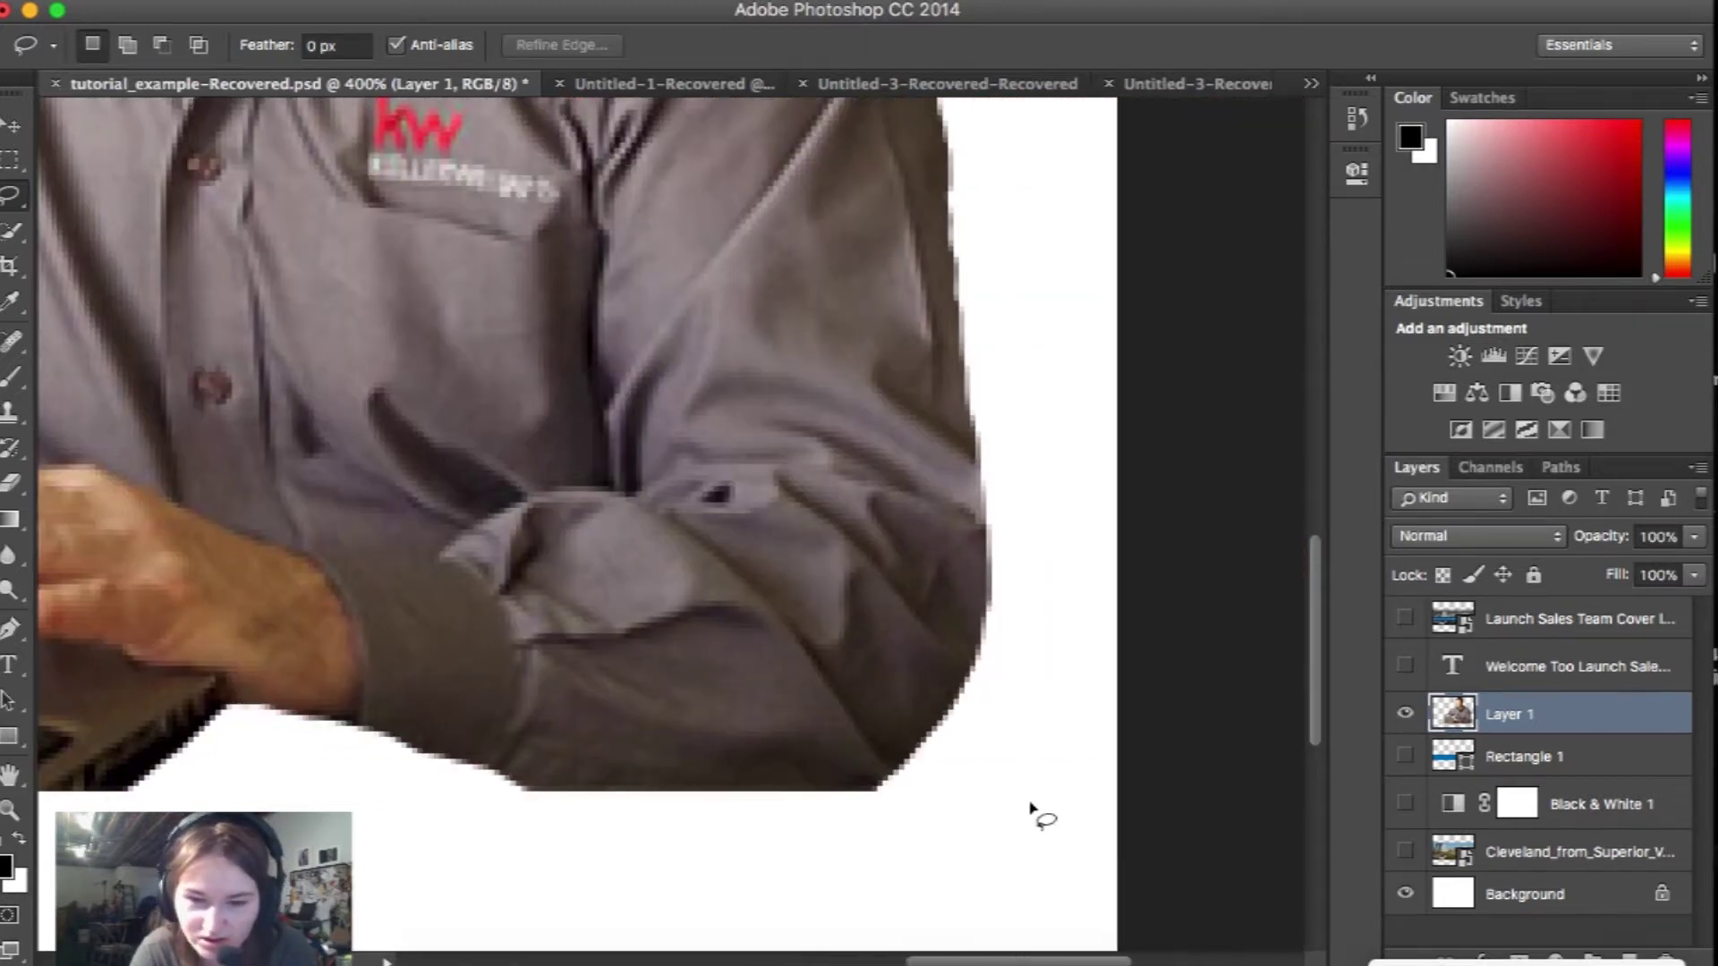
pyautogui.hscroll(-5, 1038, 808)
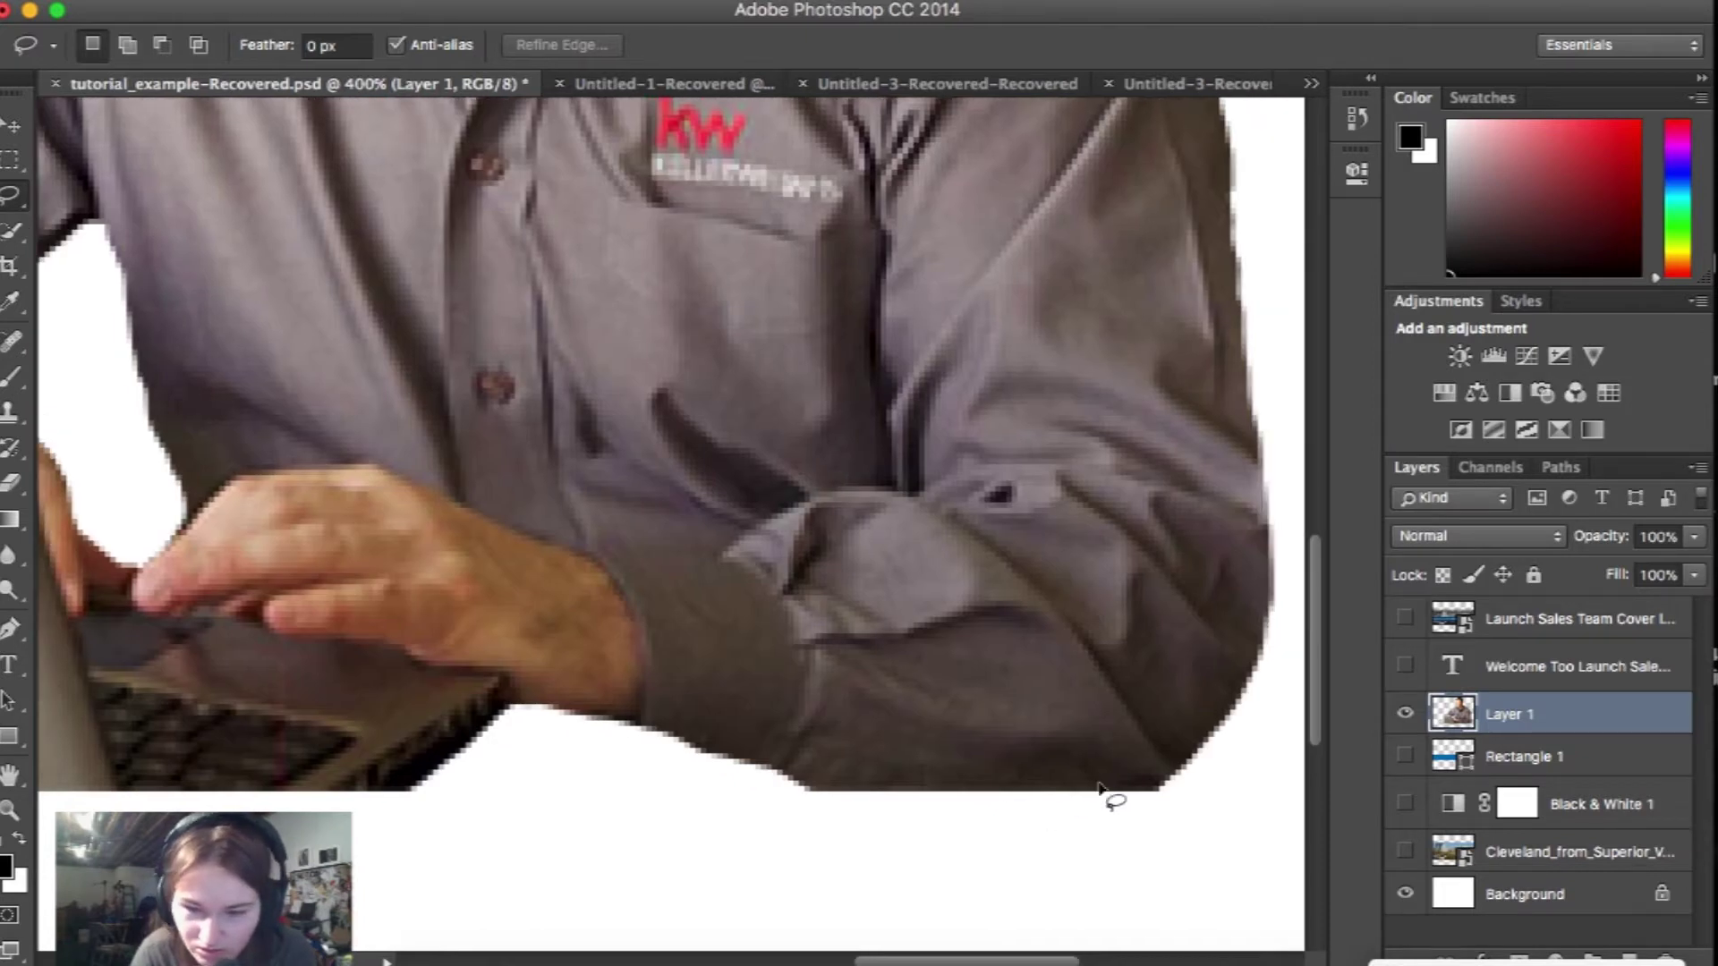
pyautogui.moveTo(1163, 777)
pyautogui.mouseDown()
pyautogui.moveTo(802, 794)
pyautogui.moveTo(954, 840)
pyautogui.moveTo(1086, 844)
pyautogui.moveTo(1175, 780)
pyautogui.mouseUp()
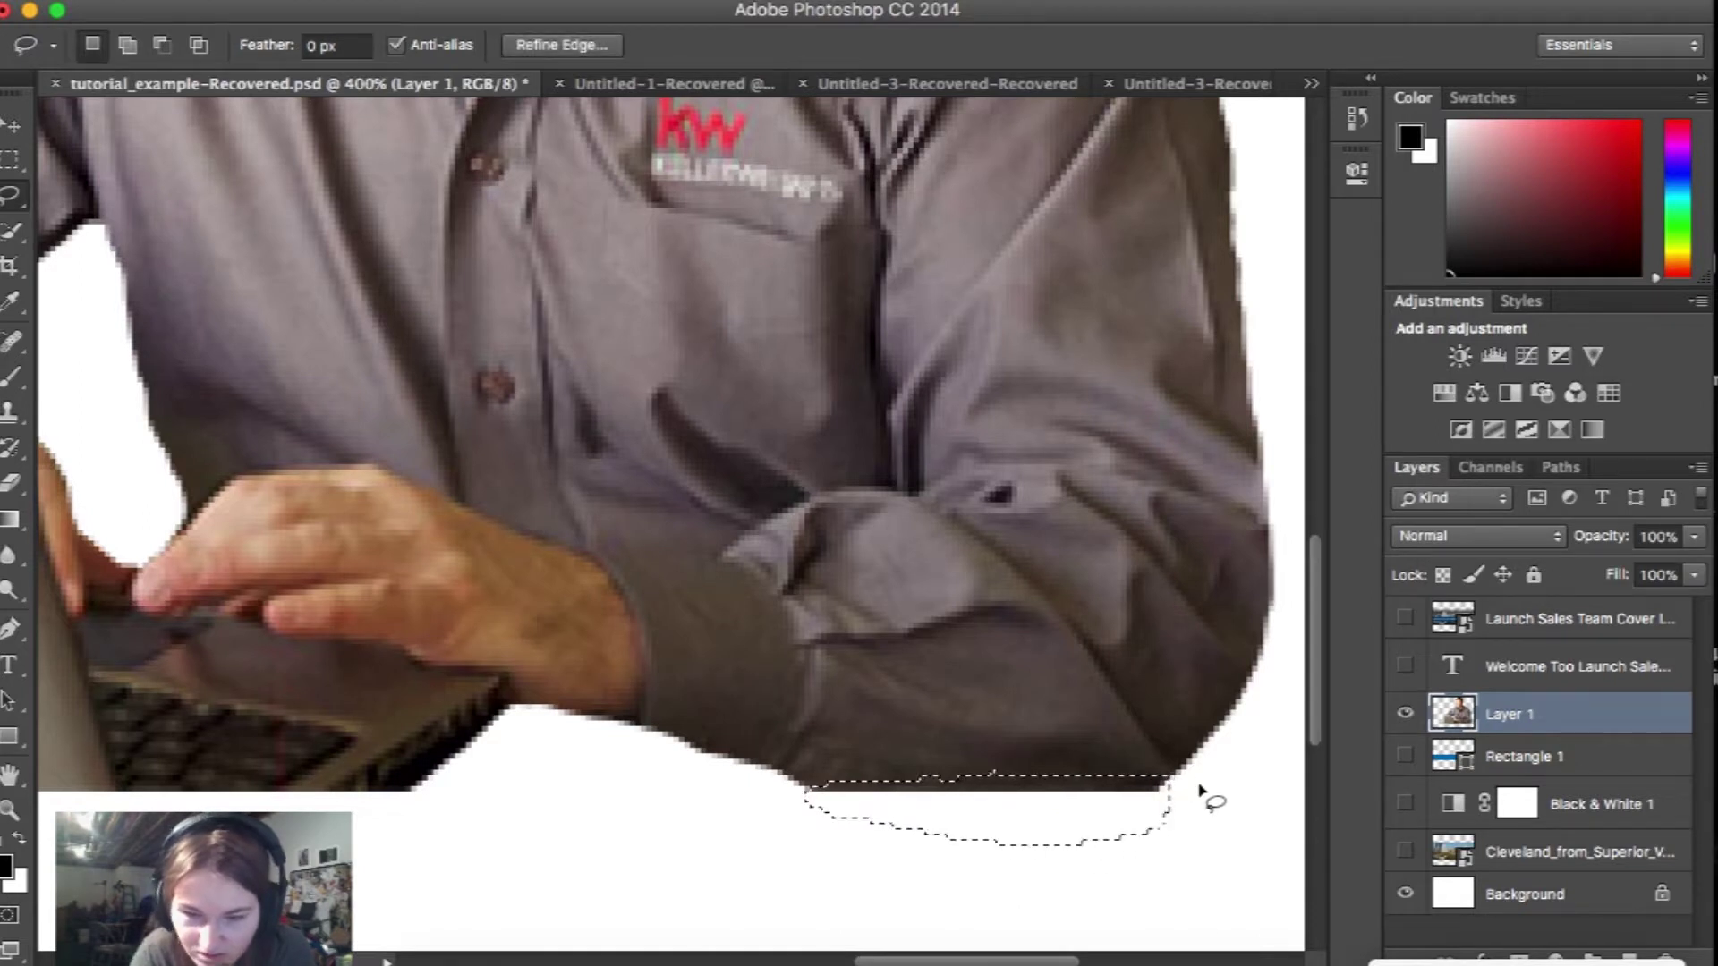
pyautogui.click(1216, 824)
# - Move the man's cutout down and right into the canvas's lower-right corner
pyautogui.scroll(3, 1212, 822)
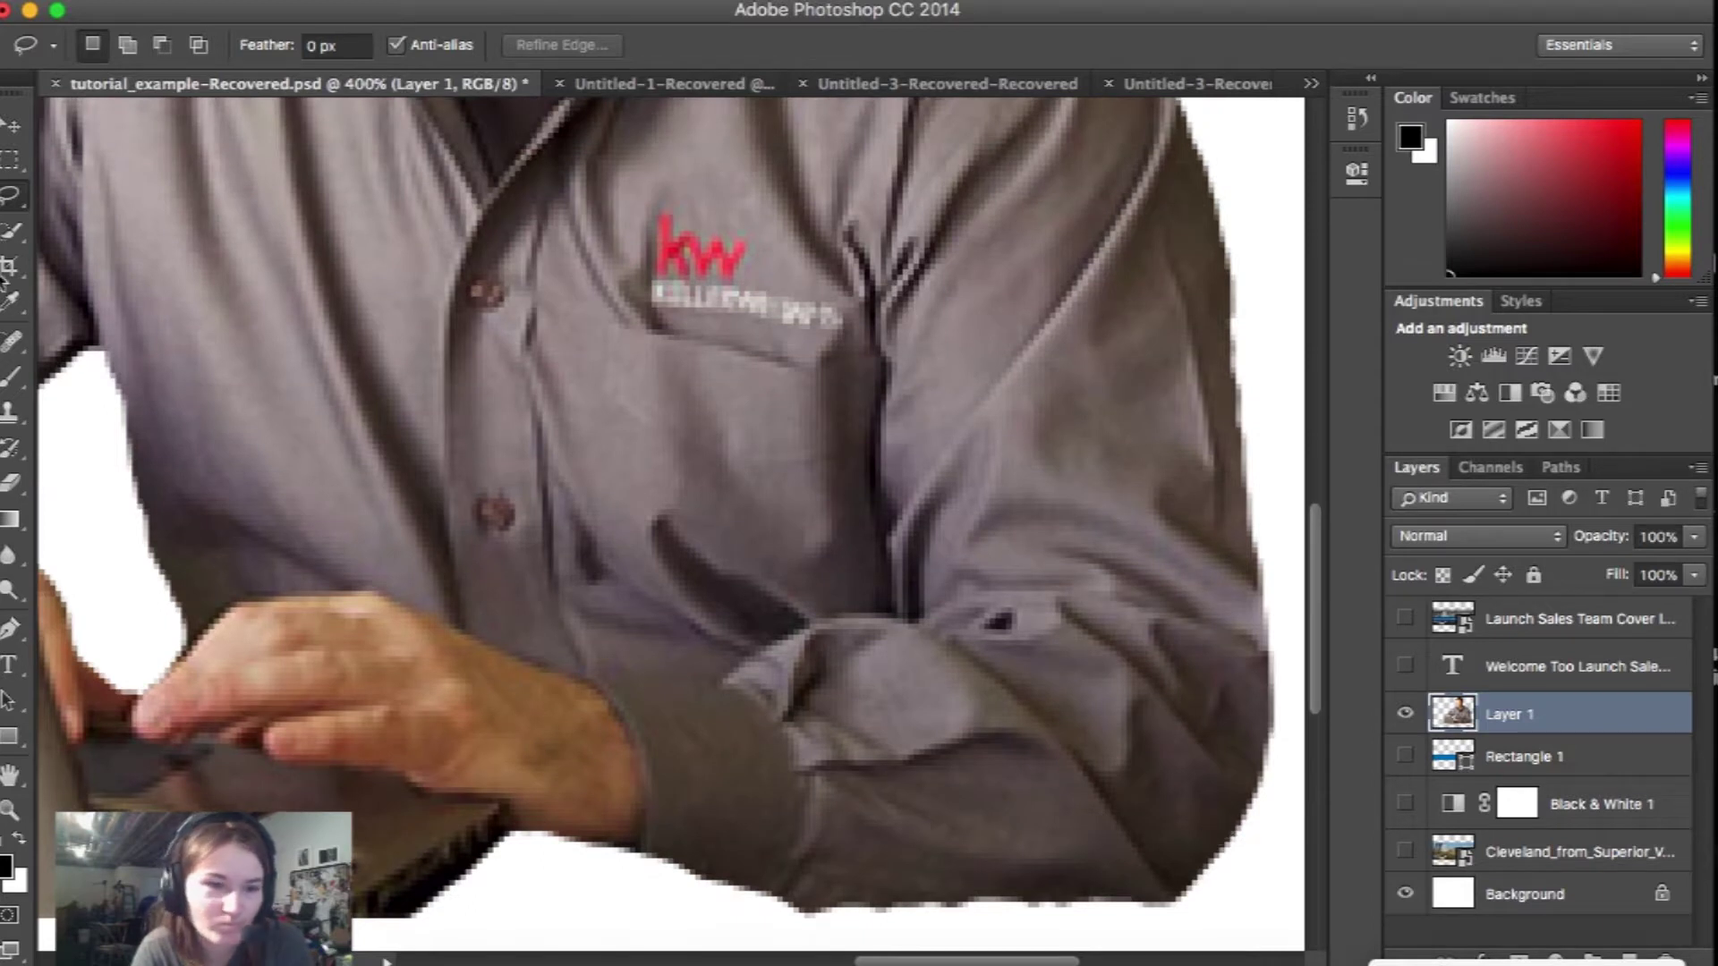
pyautogui.click(9, 810)
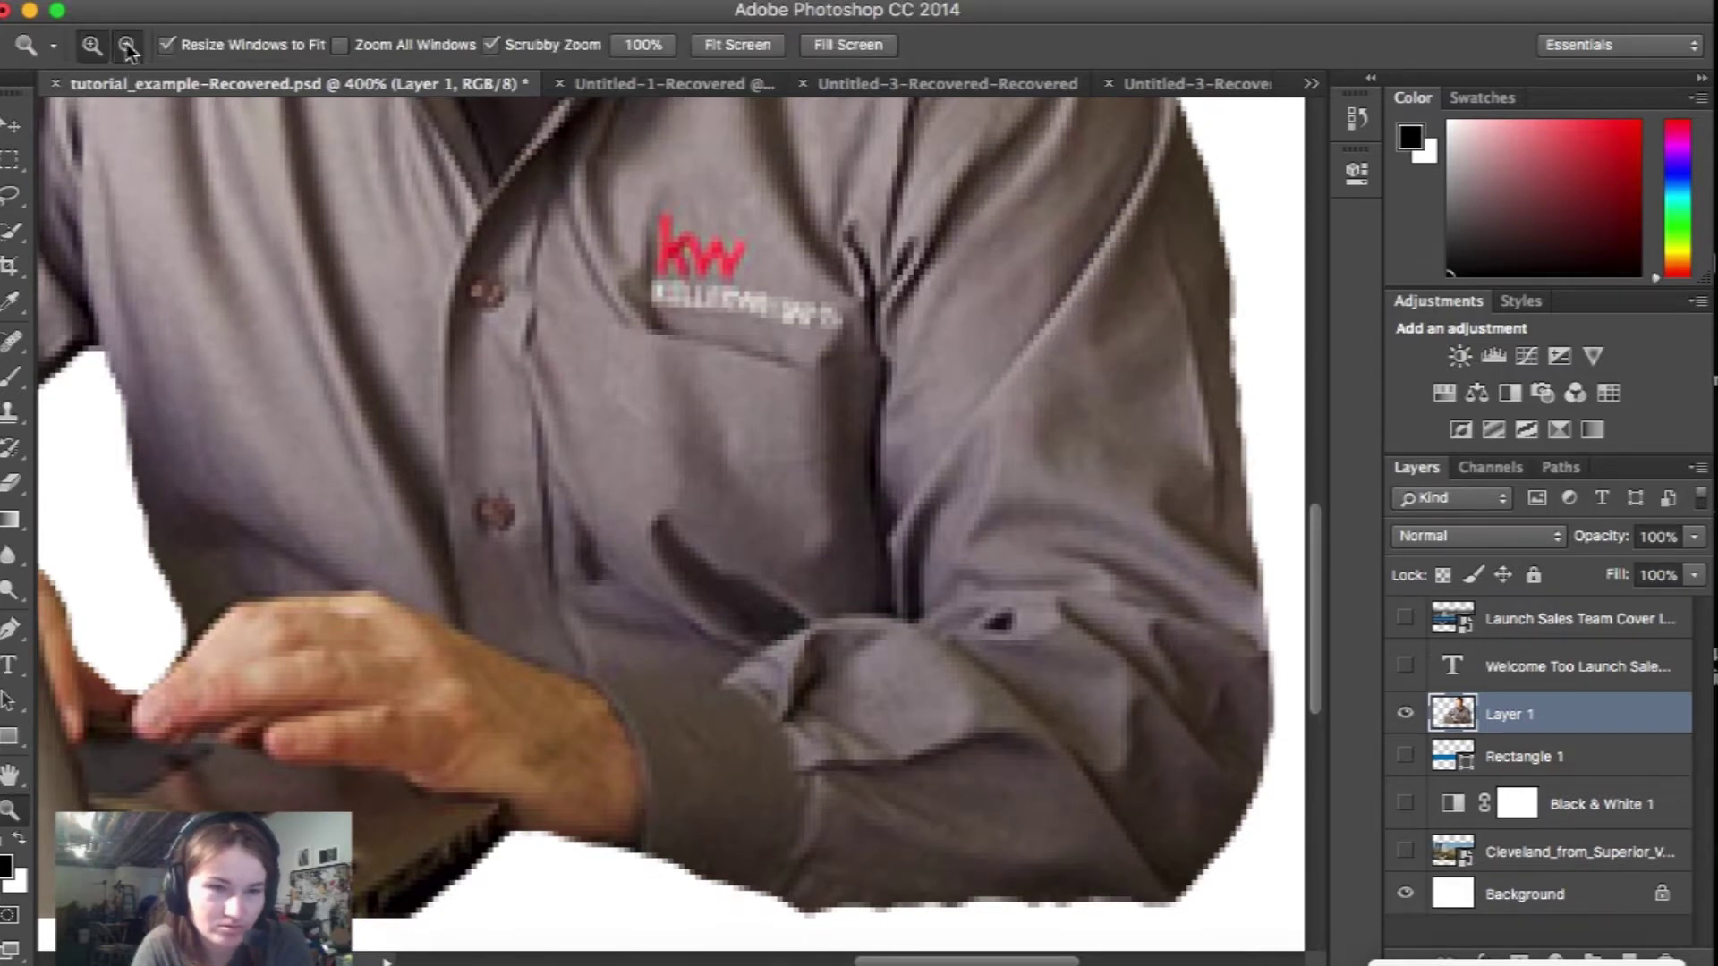
pyautogui.click(730, 407)
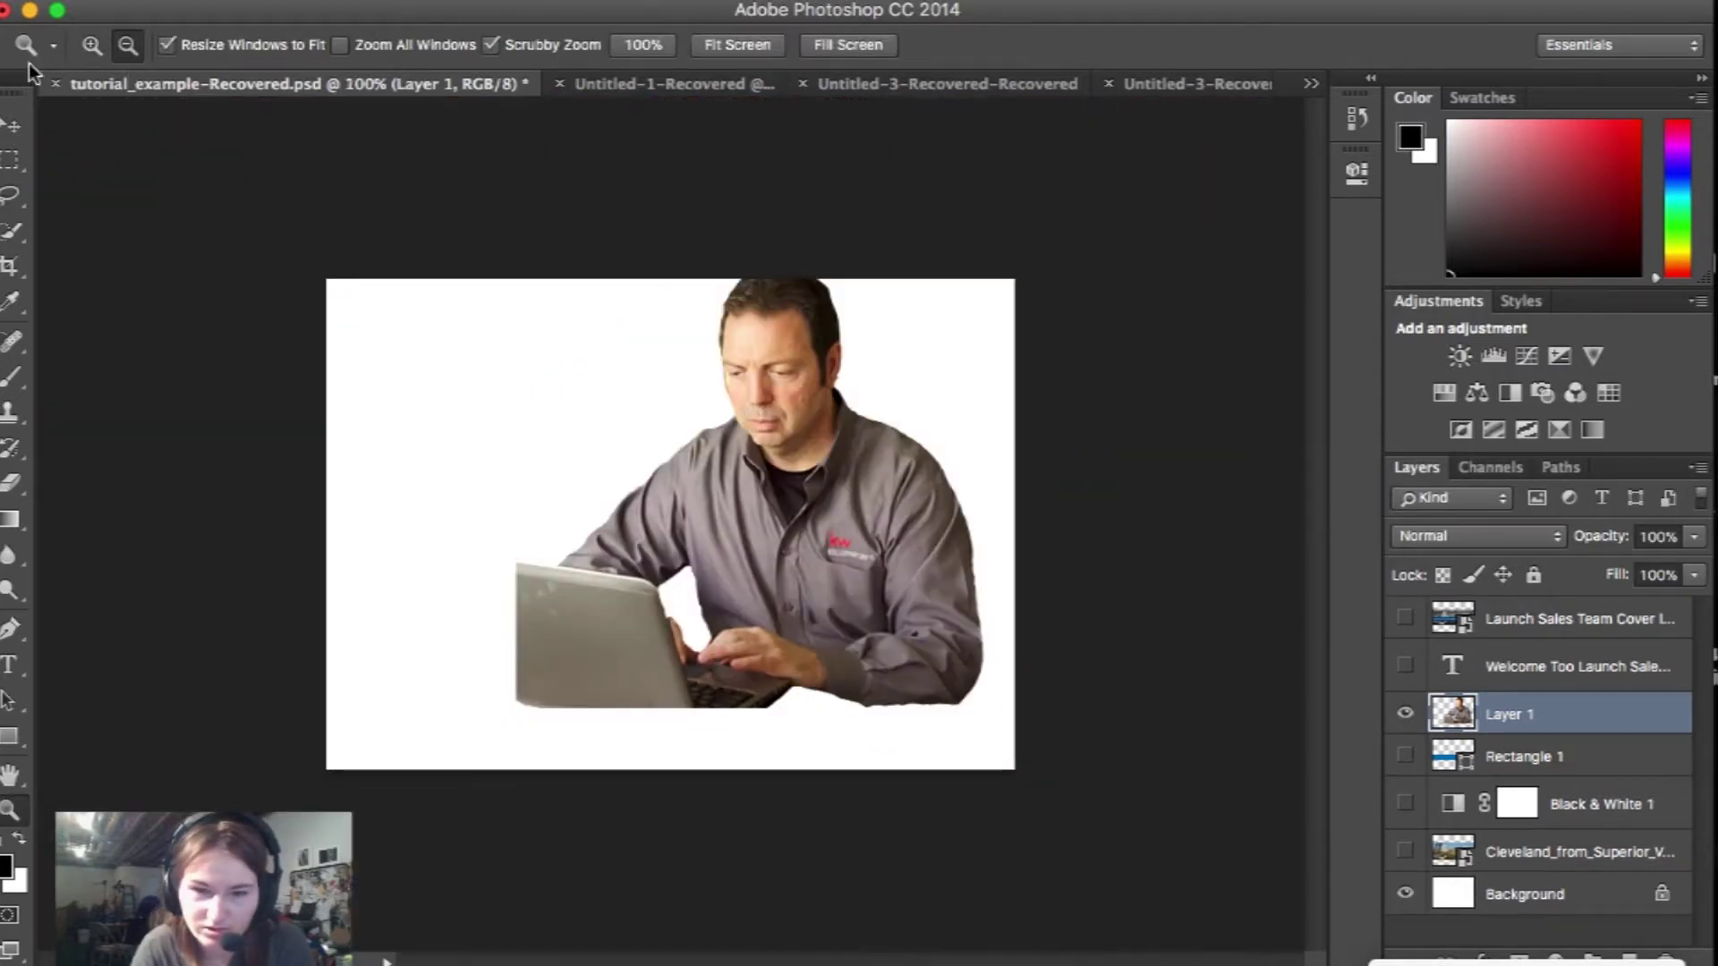
pyautogui.click(13, 125)
pyautogui.moveTo(730, 402); pyautogui.dragTo(763, 451)
# - Scale the man's cutout to 56.42% width and 67.28% height in the canvas's lower-right corner, and apply the transformation
pyautogui.moveTo(560, 353); pyautogui.dragTo(685, 420)
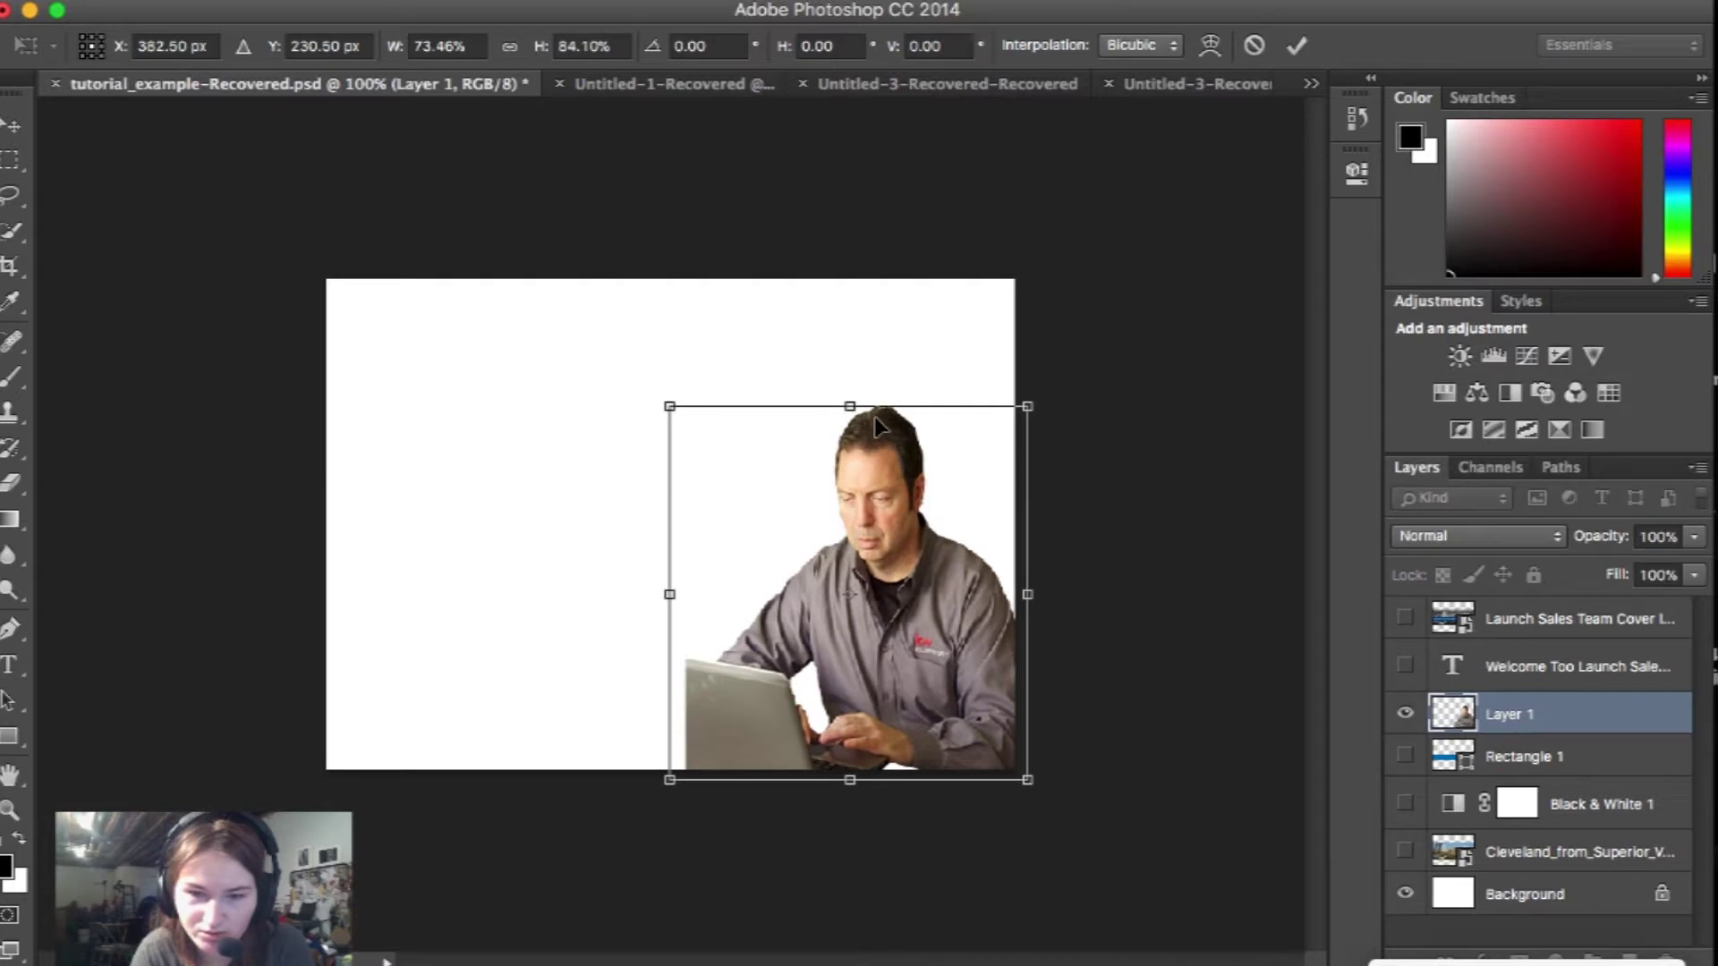
pyautogui.moveTo(852, 400); pyautogui.dragTo(851, 439)
pyautogui.moveTo(670, 607); pyautogui.dragTo(768, 597)
pyautogui.moveTo(894, 440); pyautogui.dragTo(894, 488)
pyautogui.moveTo(1028, 636); pyautogui.dragTo(1035, 638)
pyautogui.moveTo(894, 780); pyautogui.dragTo(894, 792)
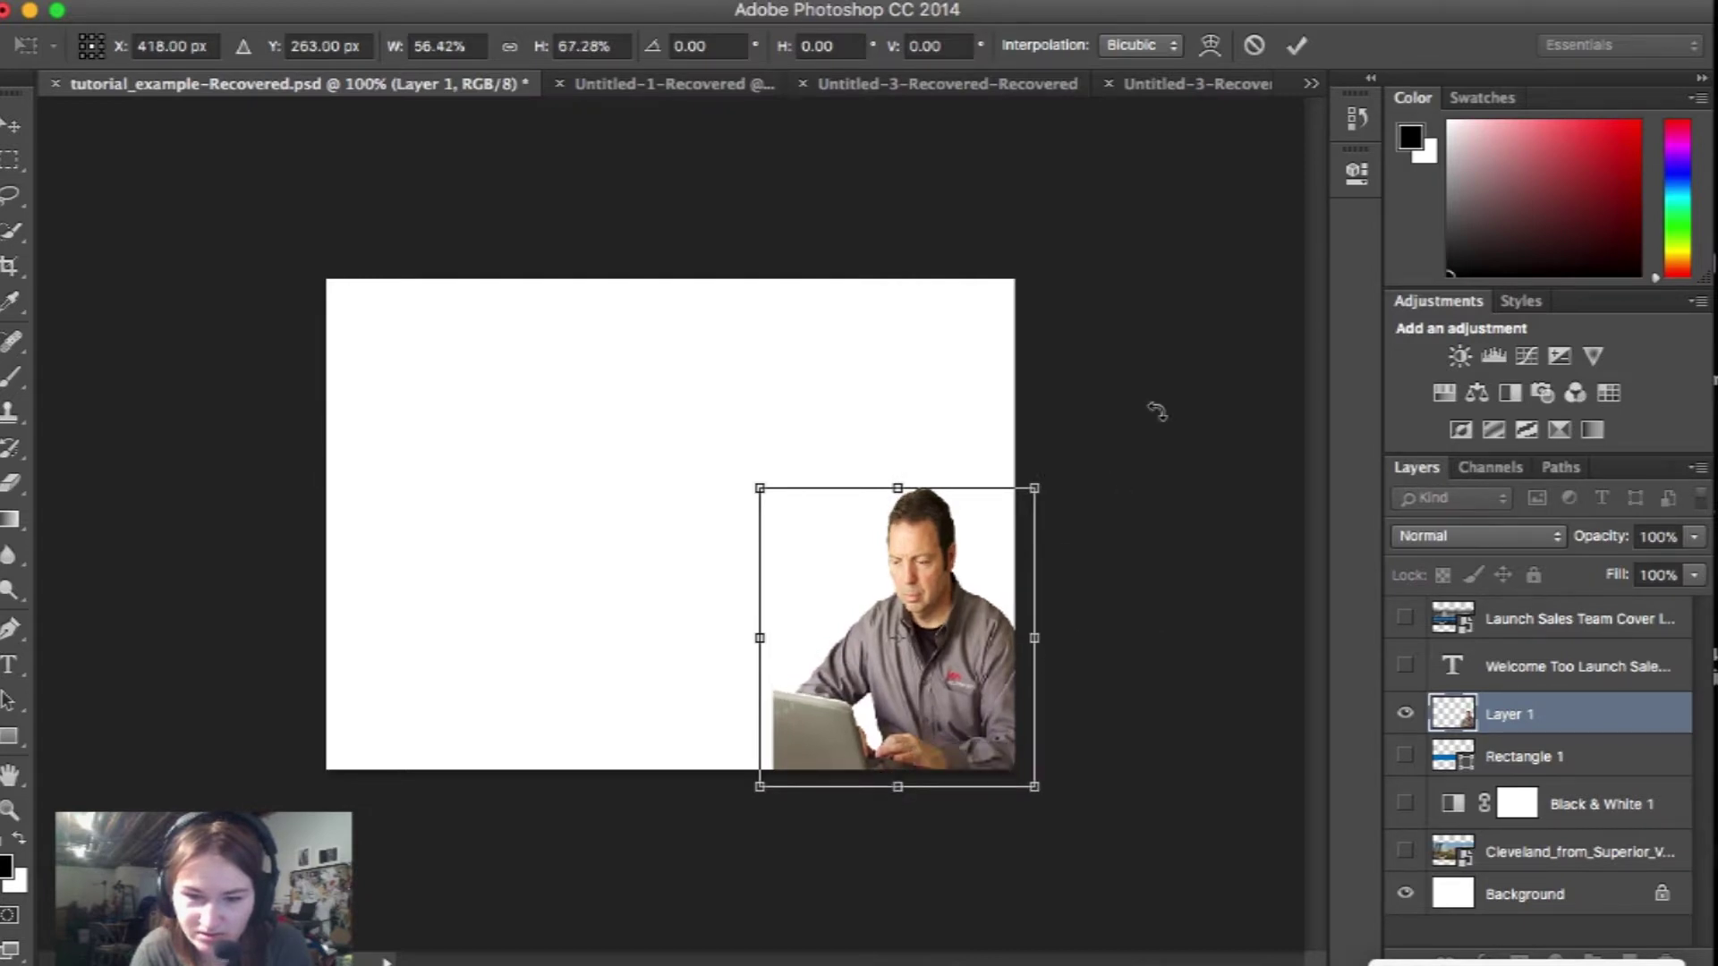
pyautogui.click(1297, 46)
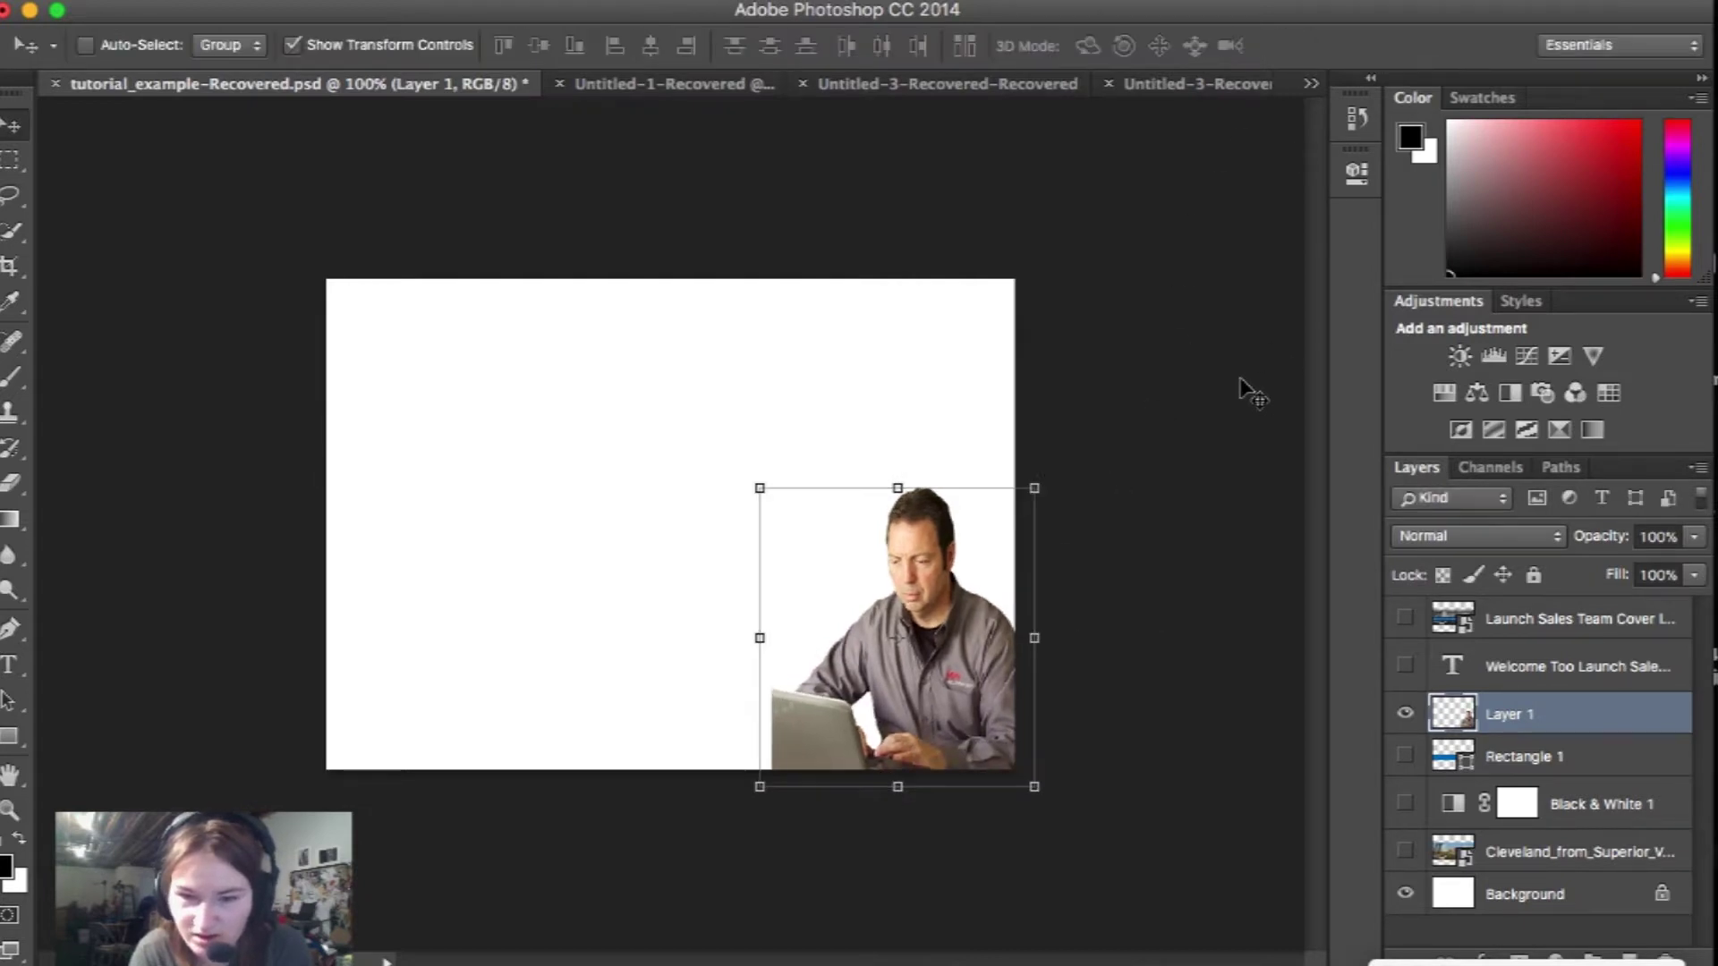
# - Preview the Rectangle 1 layer and hide it again, and show the Cleveland city photo with its Black & White 1 adjustment
pyautogui.click(1405, 757)
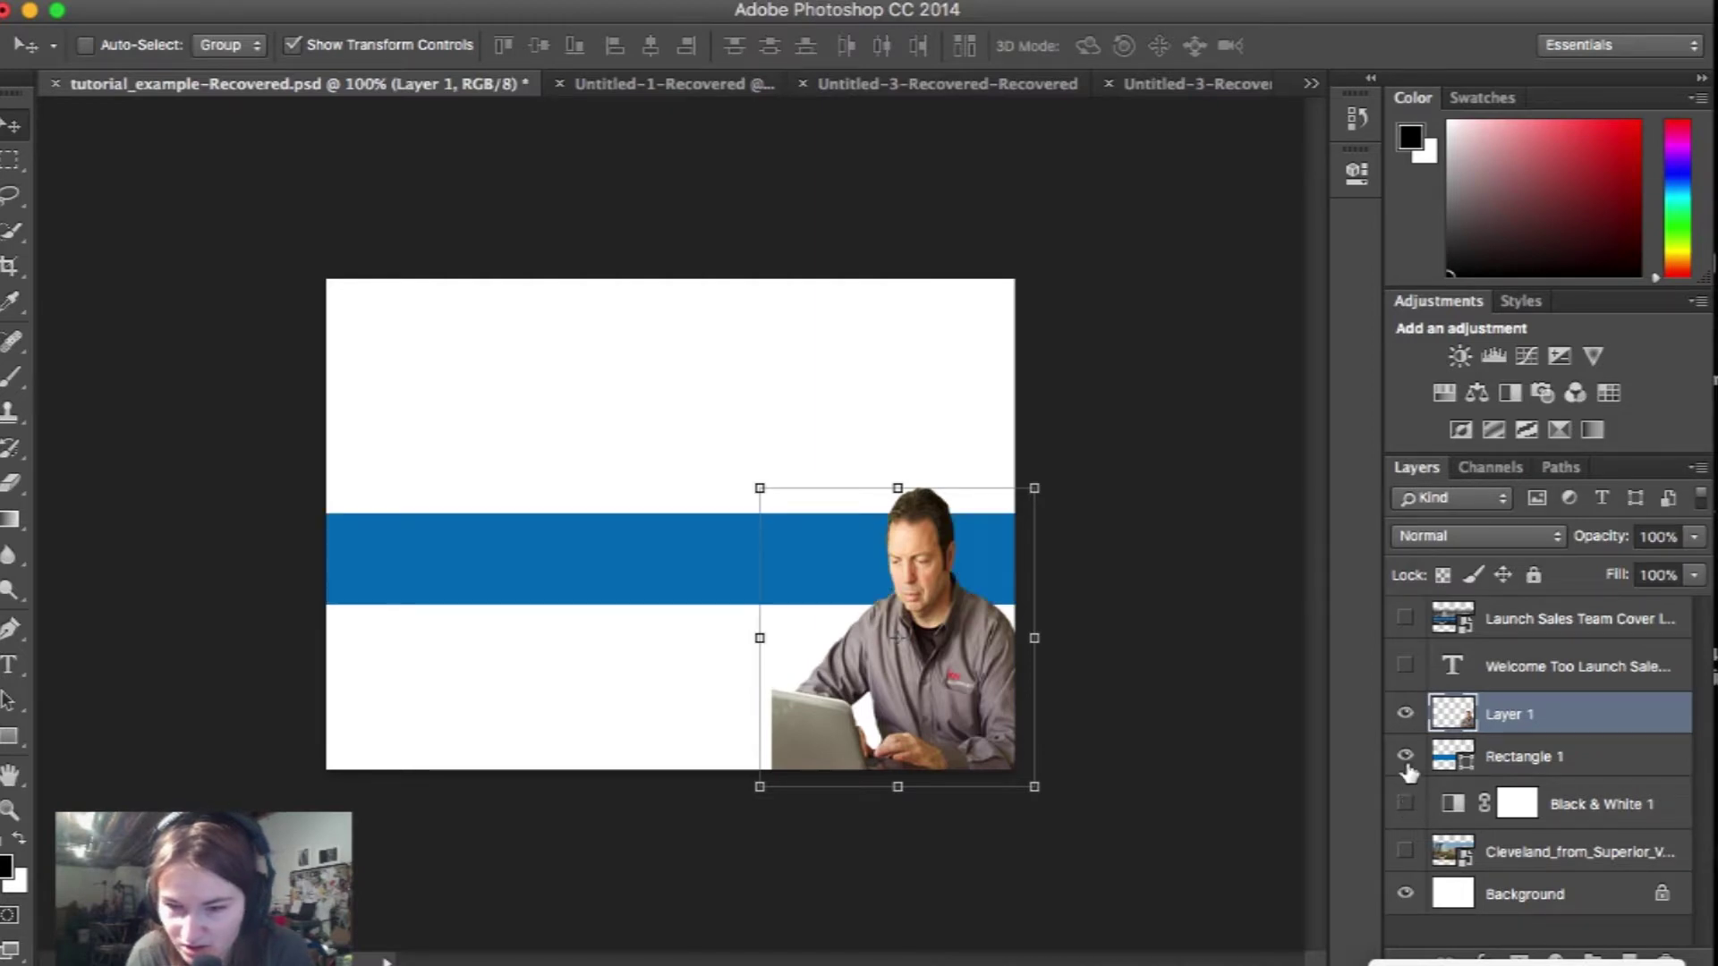
pyautogui.click(1405, 757)
pyautogui.click(1405, 853)
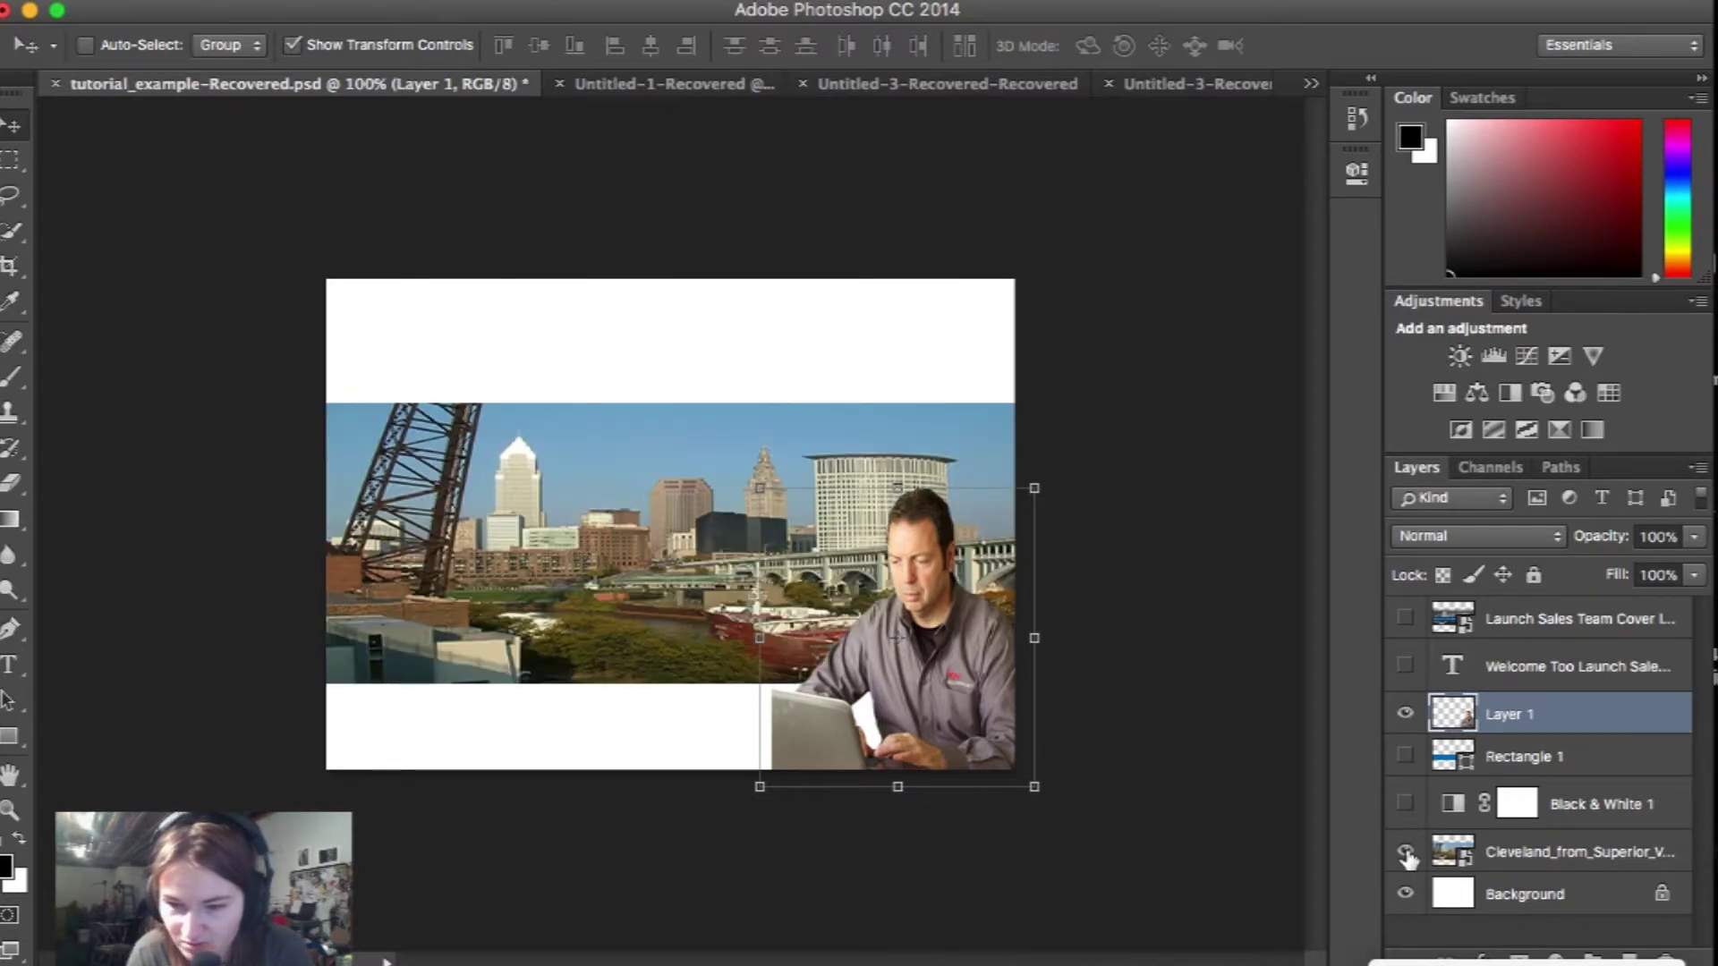
pyautogui.click(1406, 804)
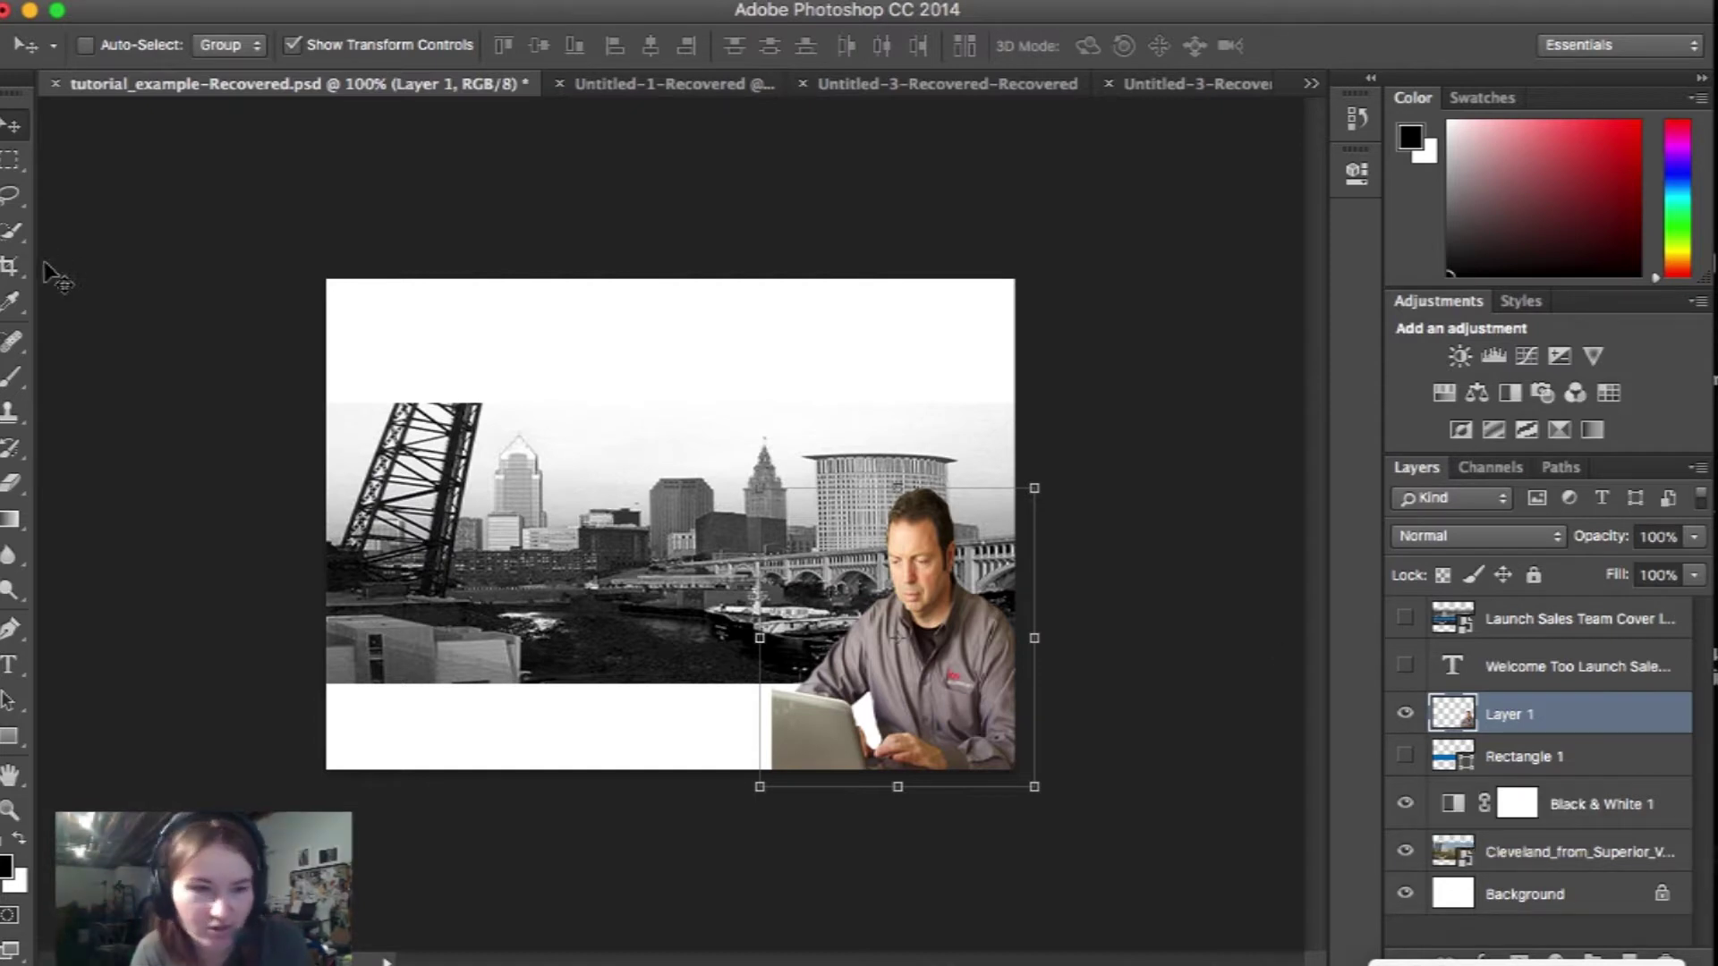
# - Move the man's cutout up so it sits in the lower-right corner of the city photo
pyautogui.moveTo(966, 734); pyautogui.dragTo(947, 634)
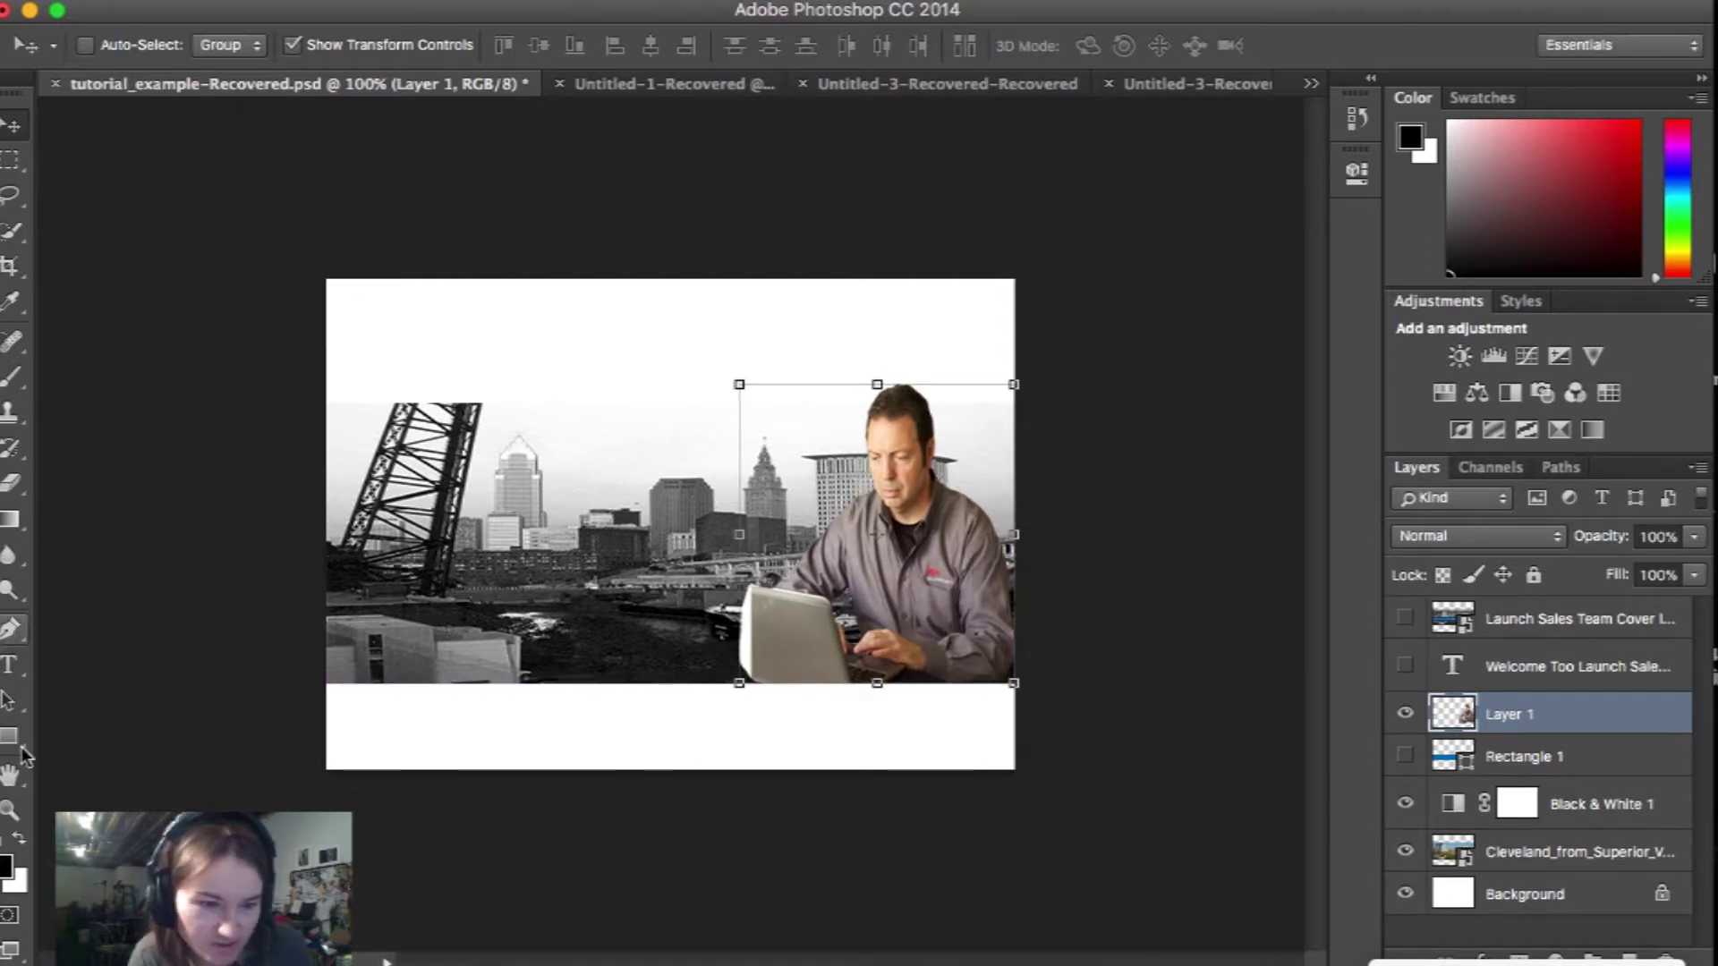
# - Examine the edges of the man's laptop against the city photo up close, with the Lasso tool active
pyautogui.click(10, 810)
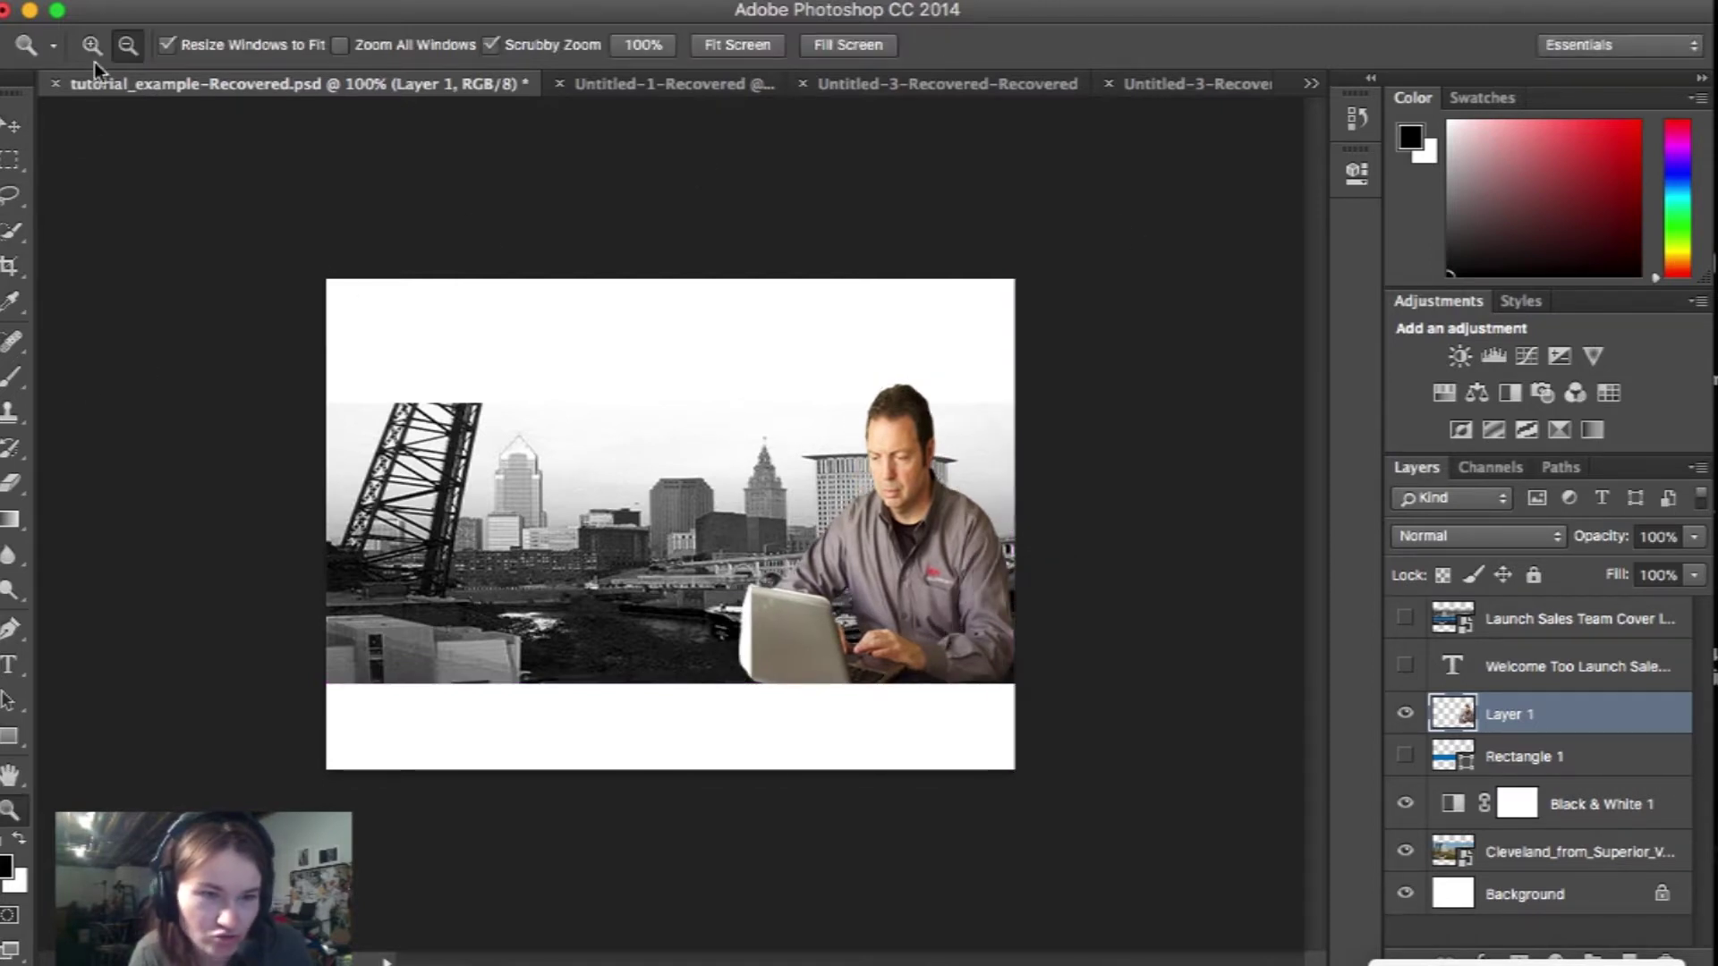
pyautogui.click(751, 620)
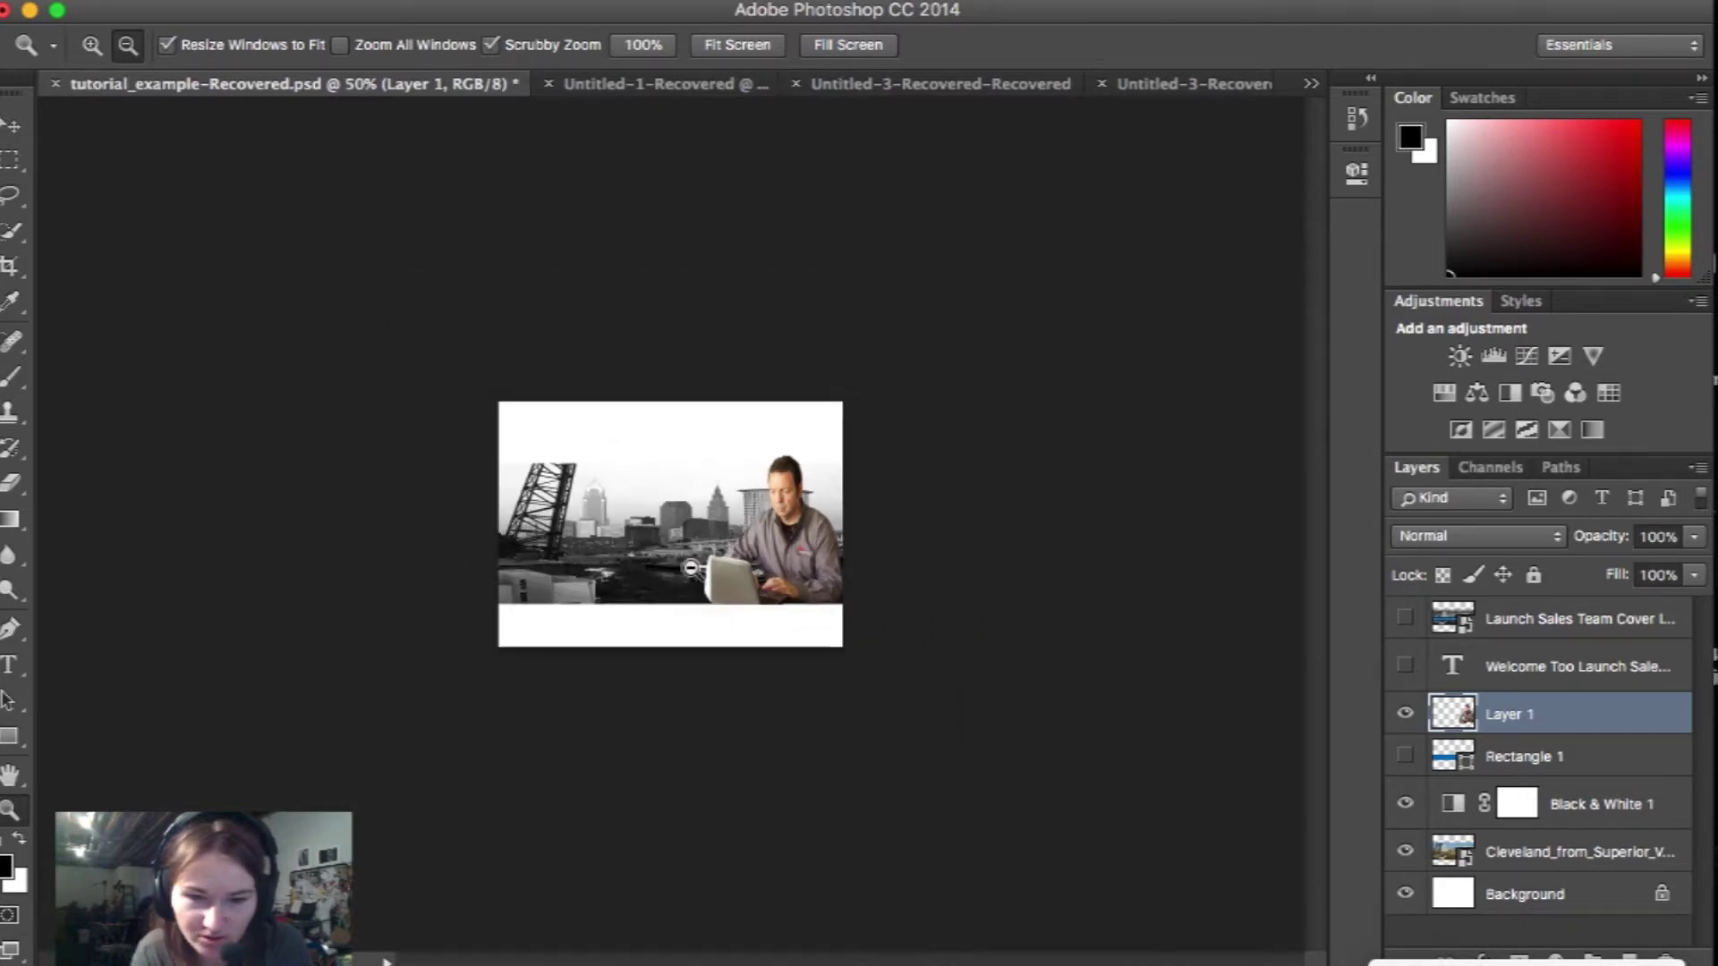
pyautogui.click(93, 45)
pyautogui.click(569, 524)
pyautogui.click(569, 523)
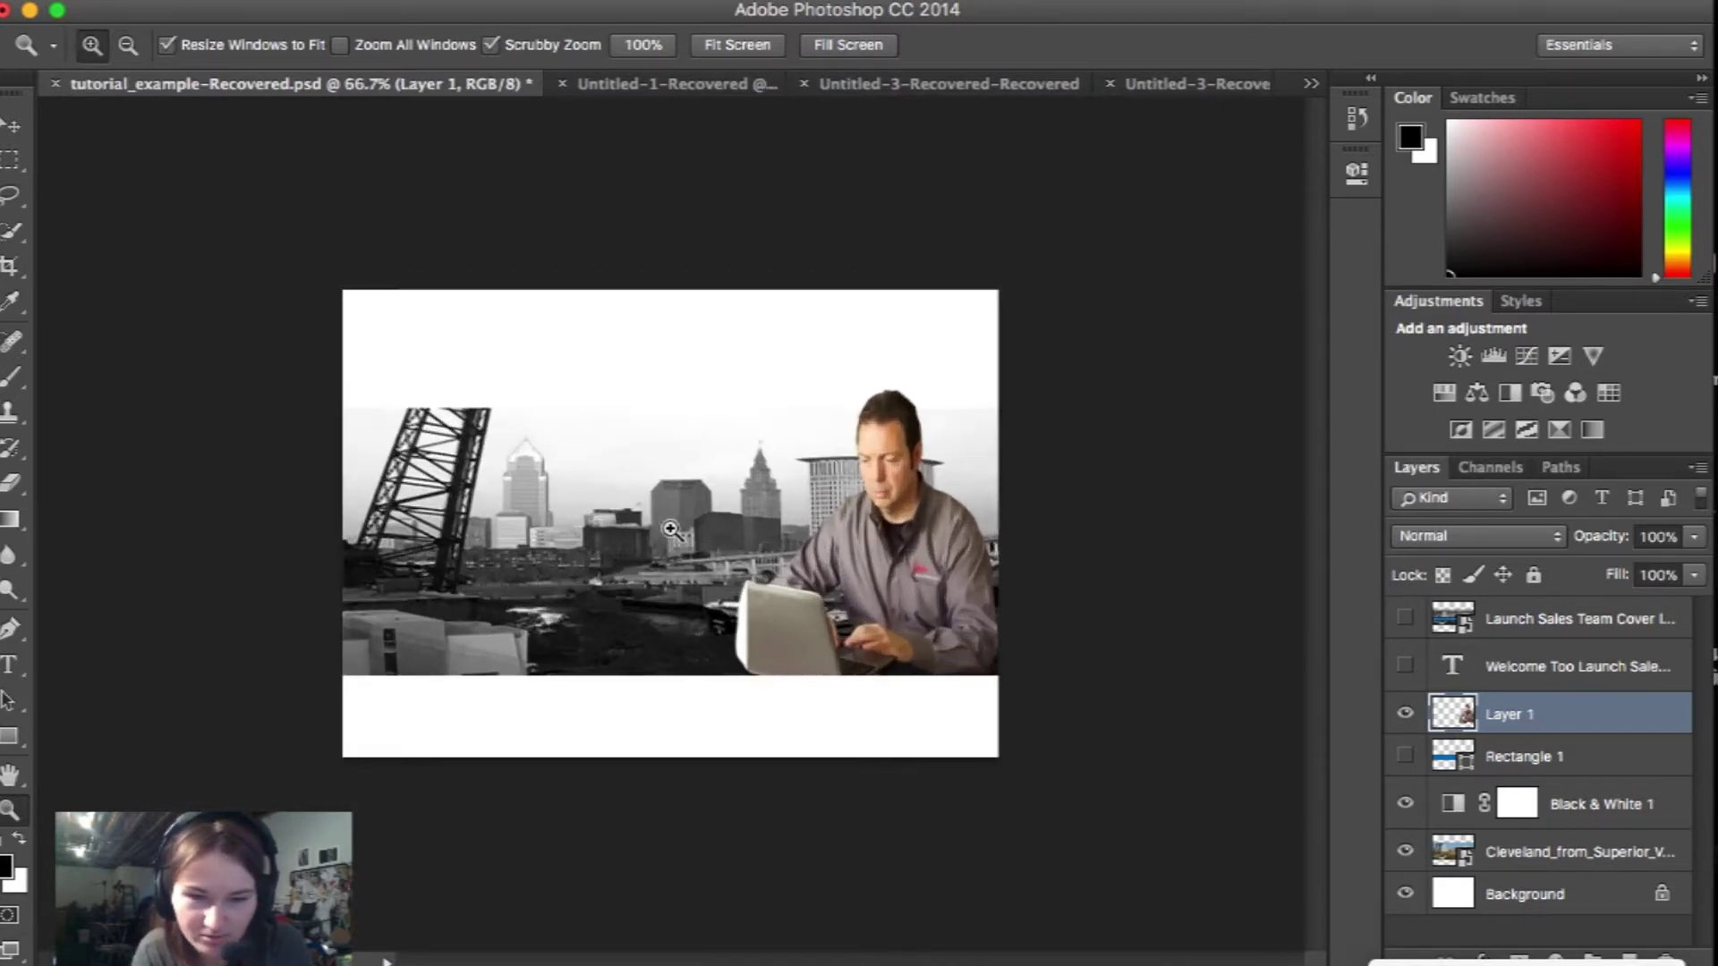
pyautogui.click(573, 523)
pyautogui.click(572, 523)
pyautogui.click(627, 537)
pyautogui.scroll(-2, 871, 580)
pyautogui.scroll(-1, 872, 580)
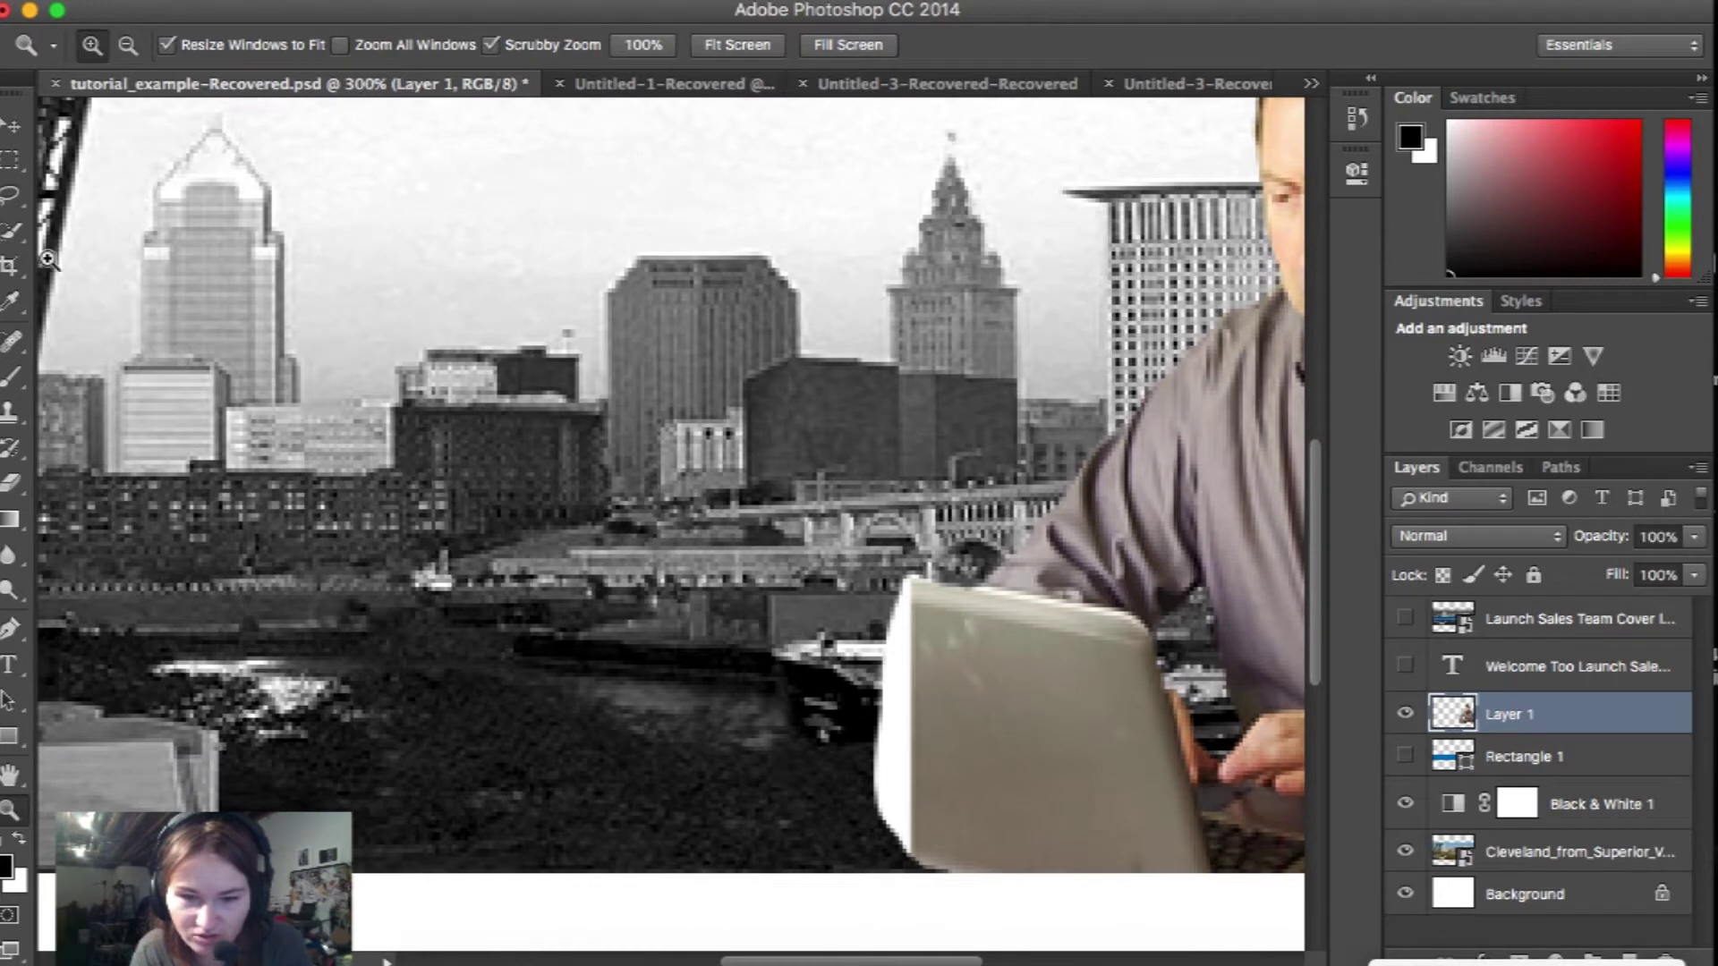
pyautogui.click(10, 161)
pyautogui.click(11, 197)
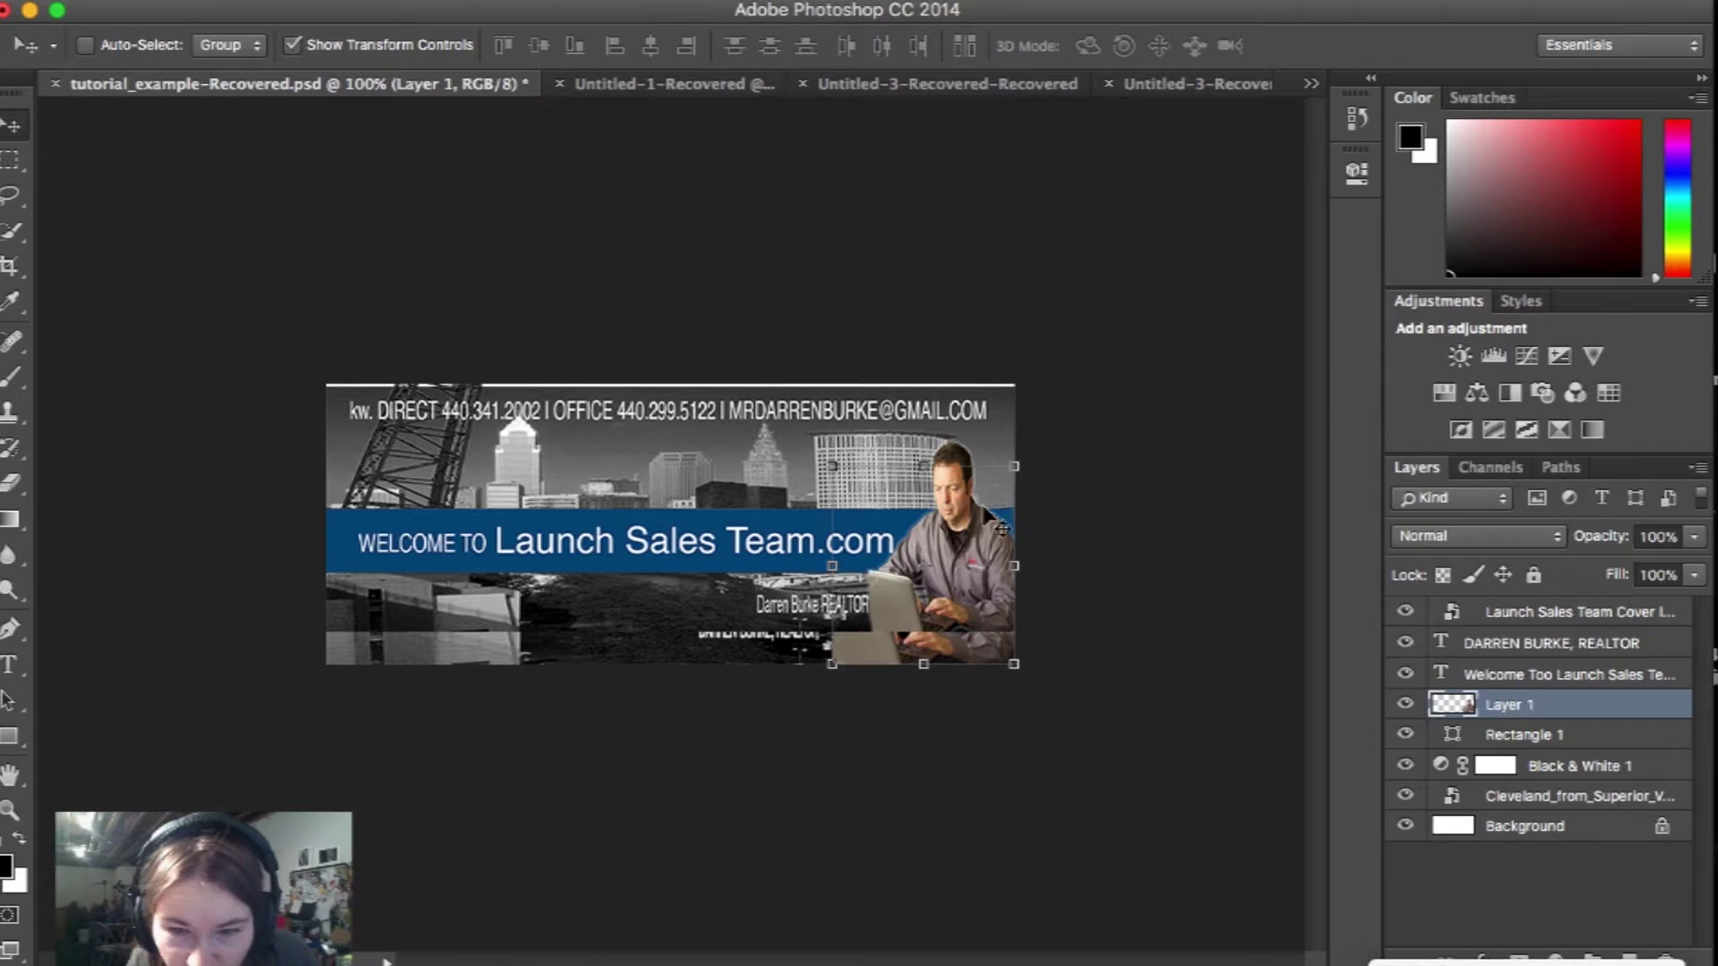
# - Hide the Launch Sales Team Cover layer and add an Outer Glow effect to the man's cutout on Layer 1
pyautogui.click(1406, 613)
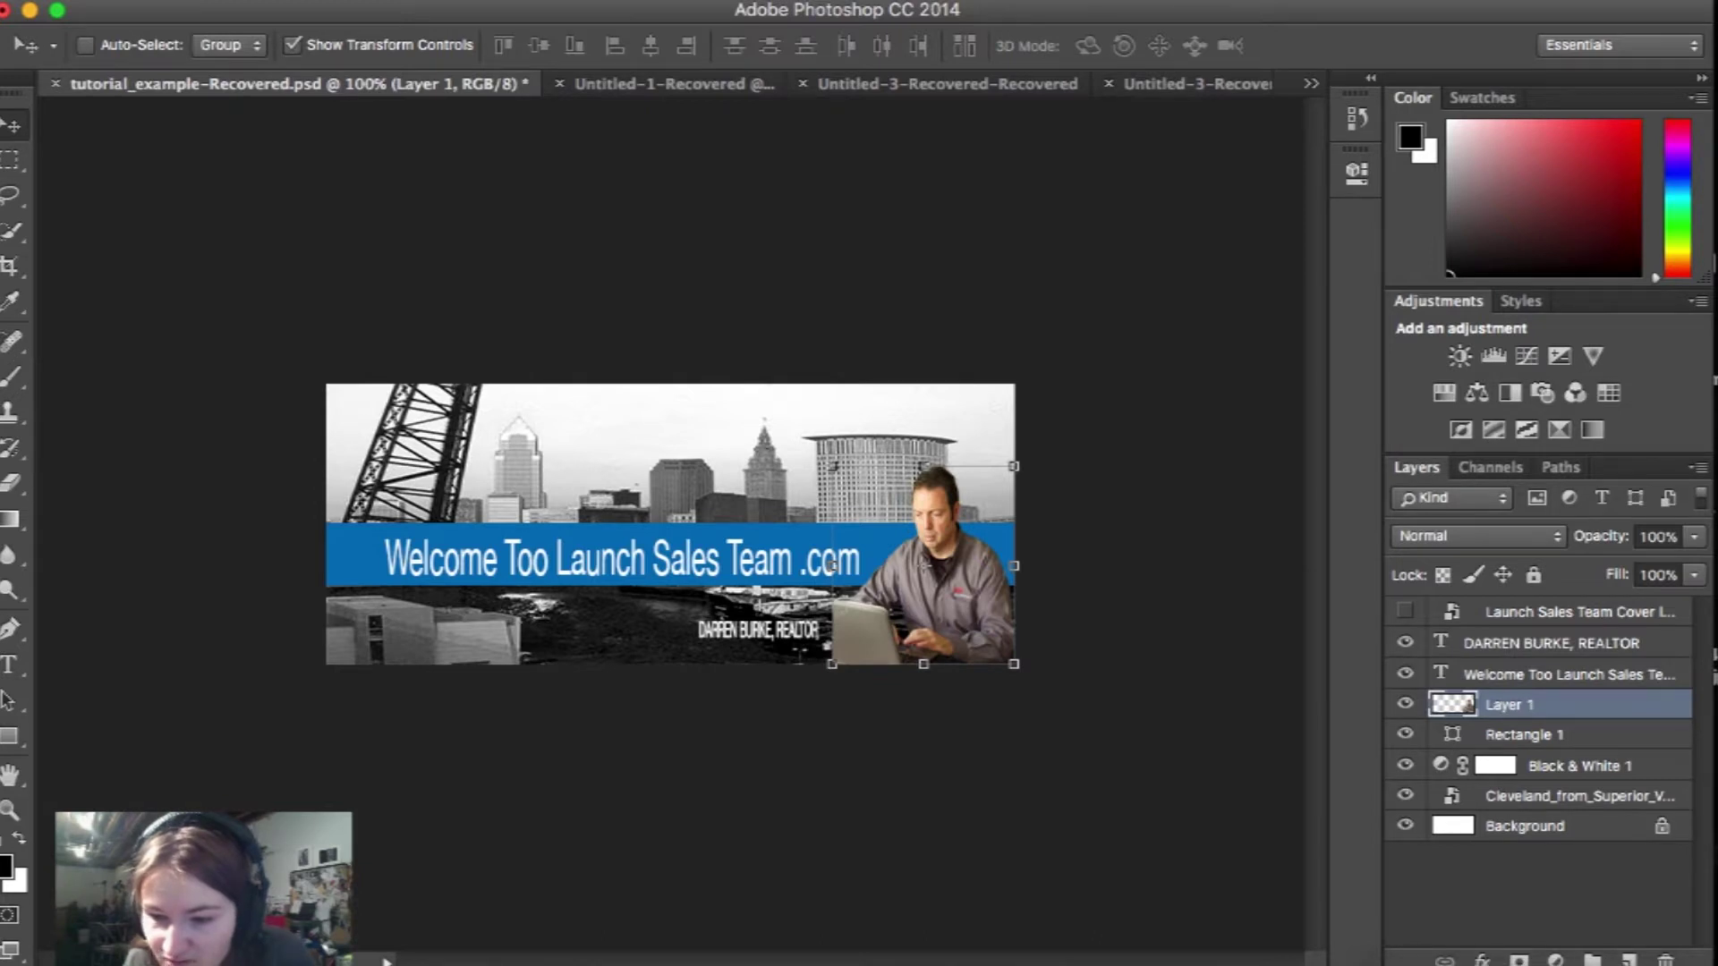
pyautogui.click(1493, 929)
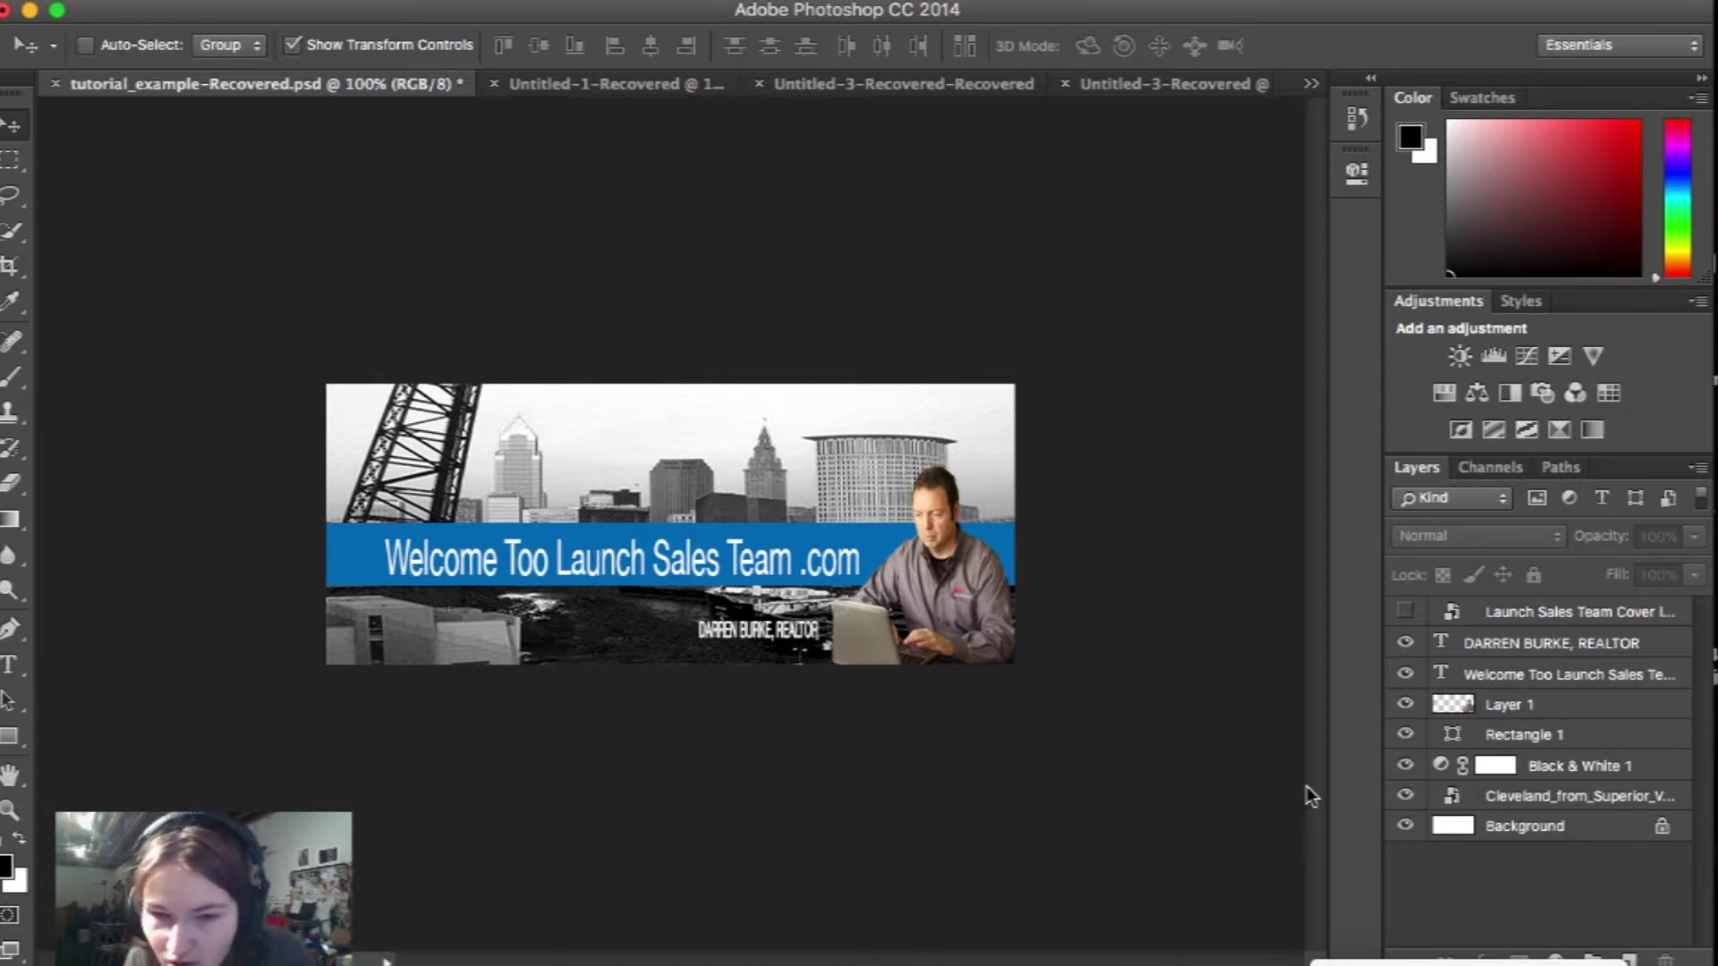
pyautogui.click(1508, 707)
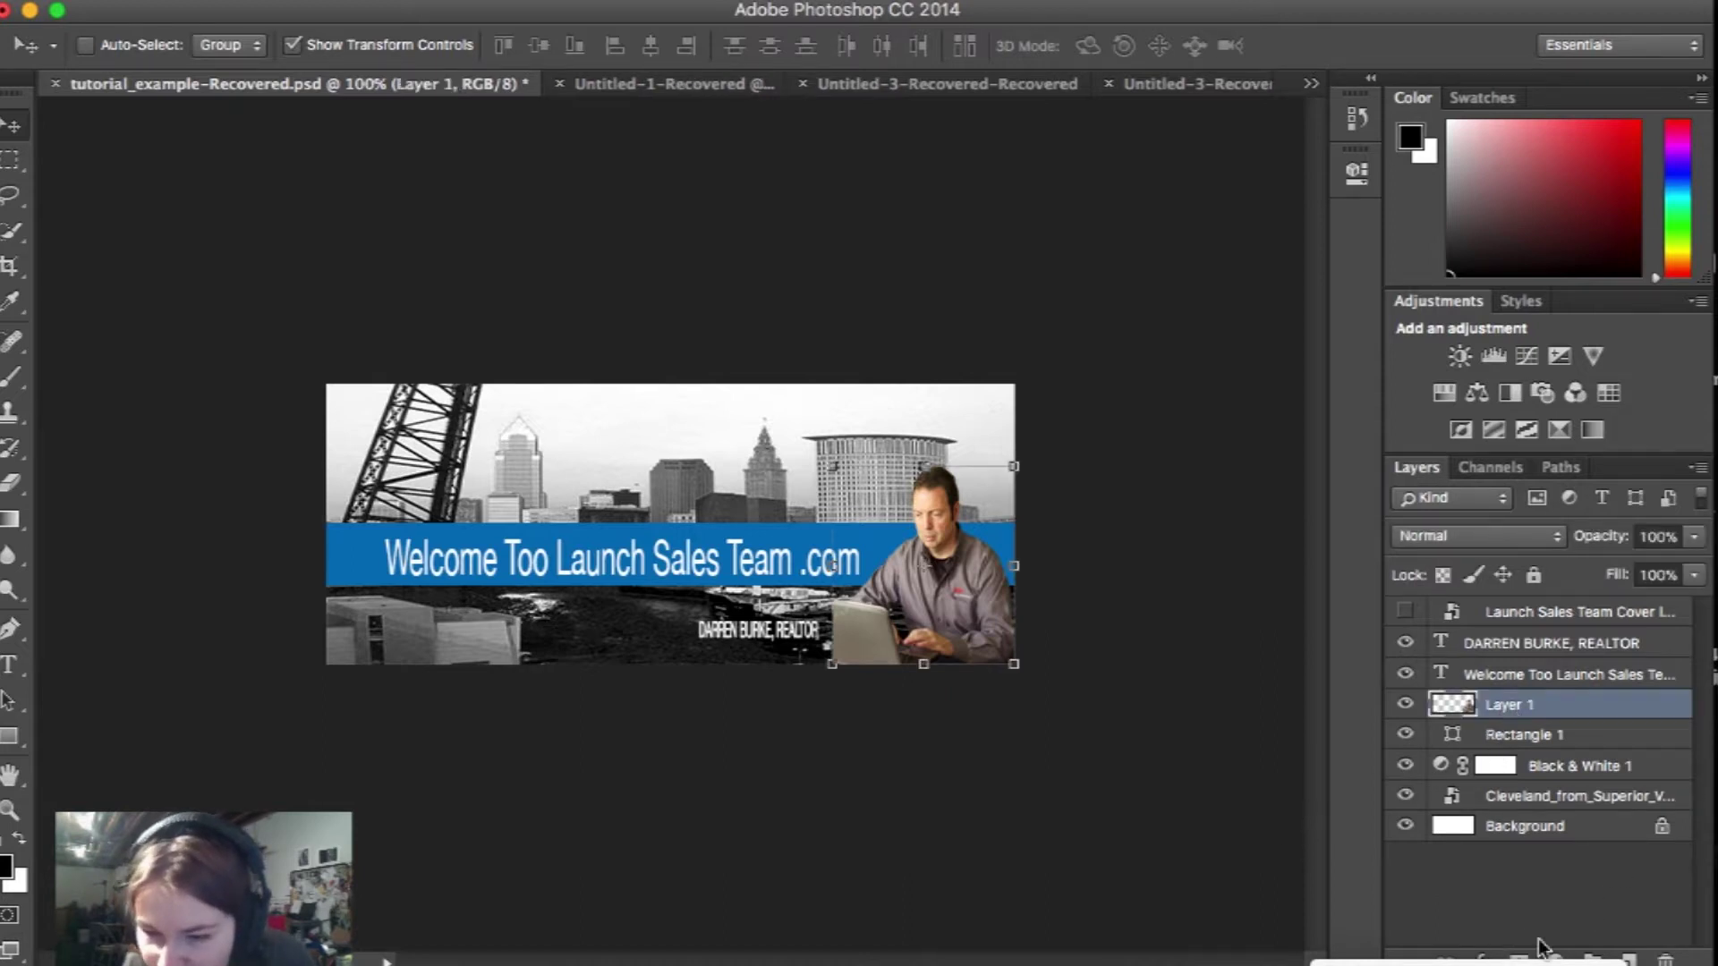
pyautogui.click(1481, 958)
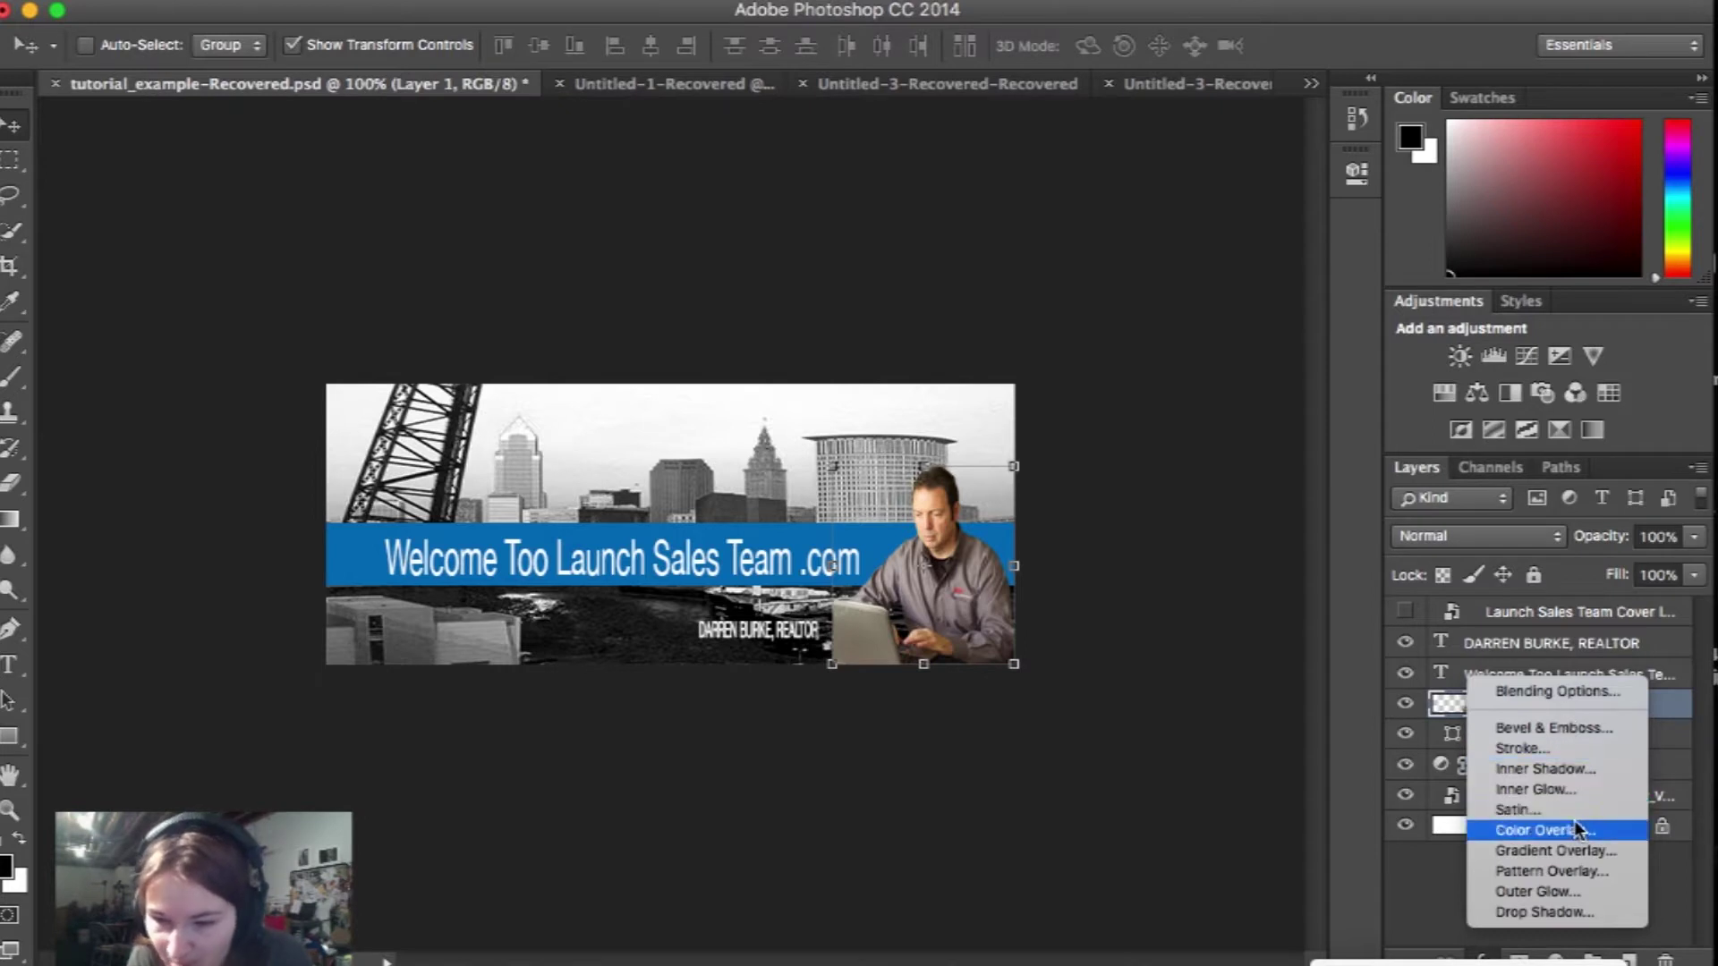
pyautogui.click(1589, 889)
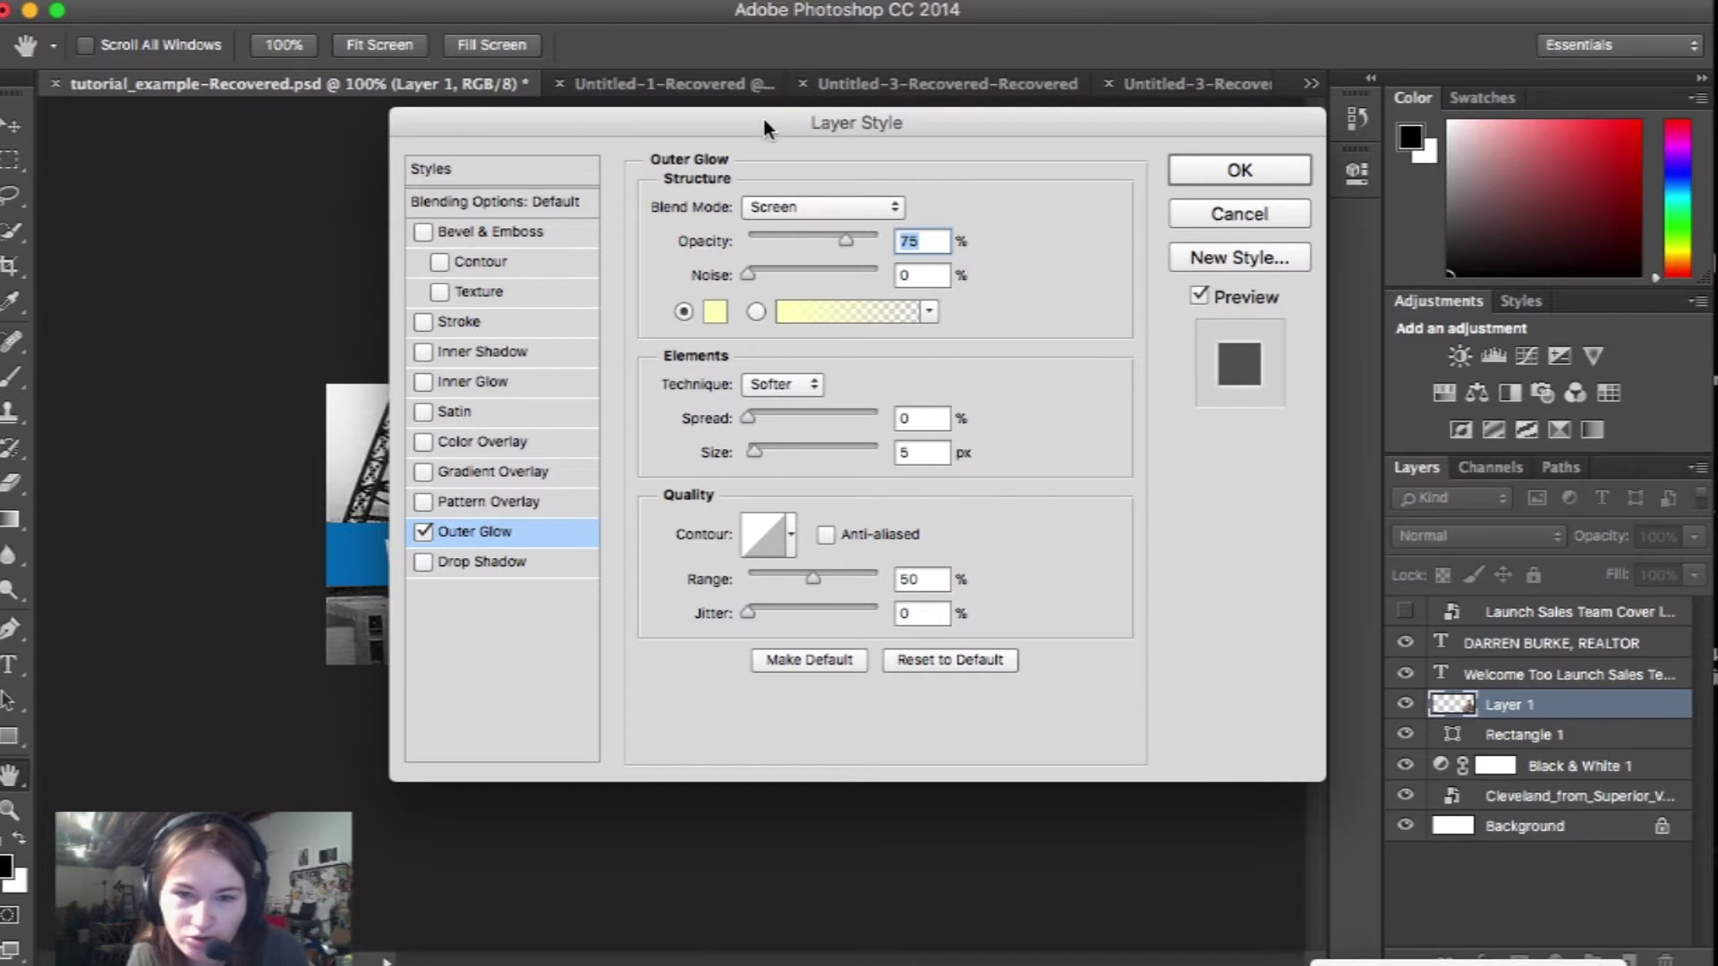
# - Set the Outer Glow colour to white (ffffff)
pyautogui.moveTo(763, 115); pyautogui.dragTo(1468, 175)
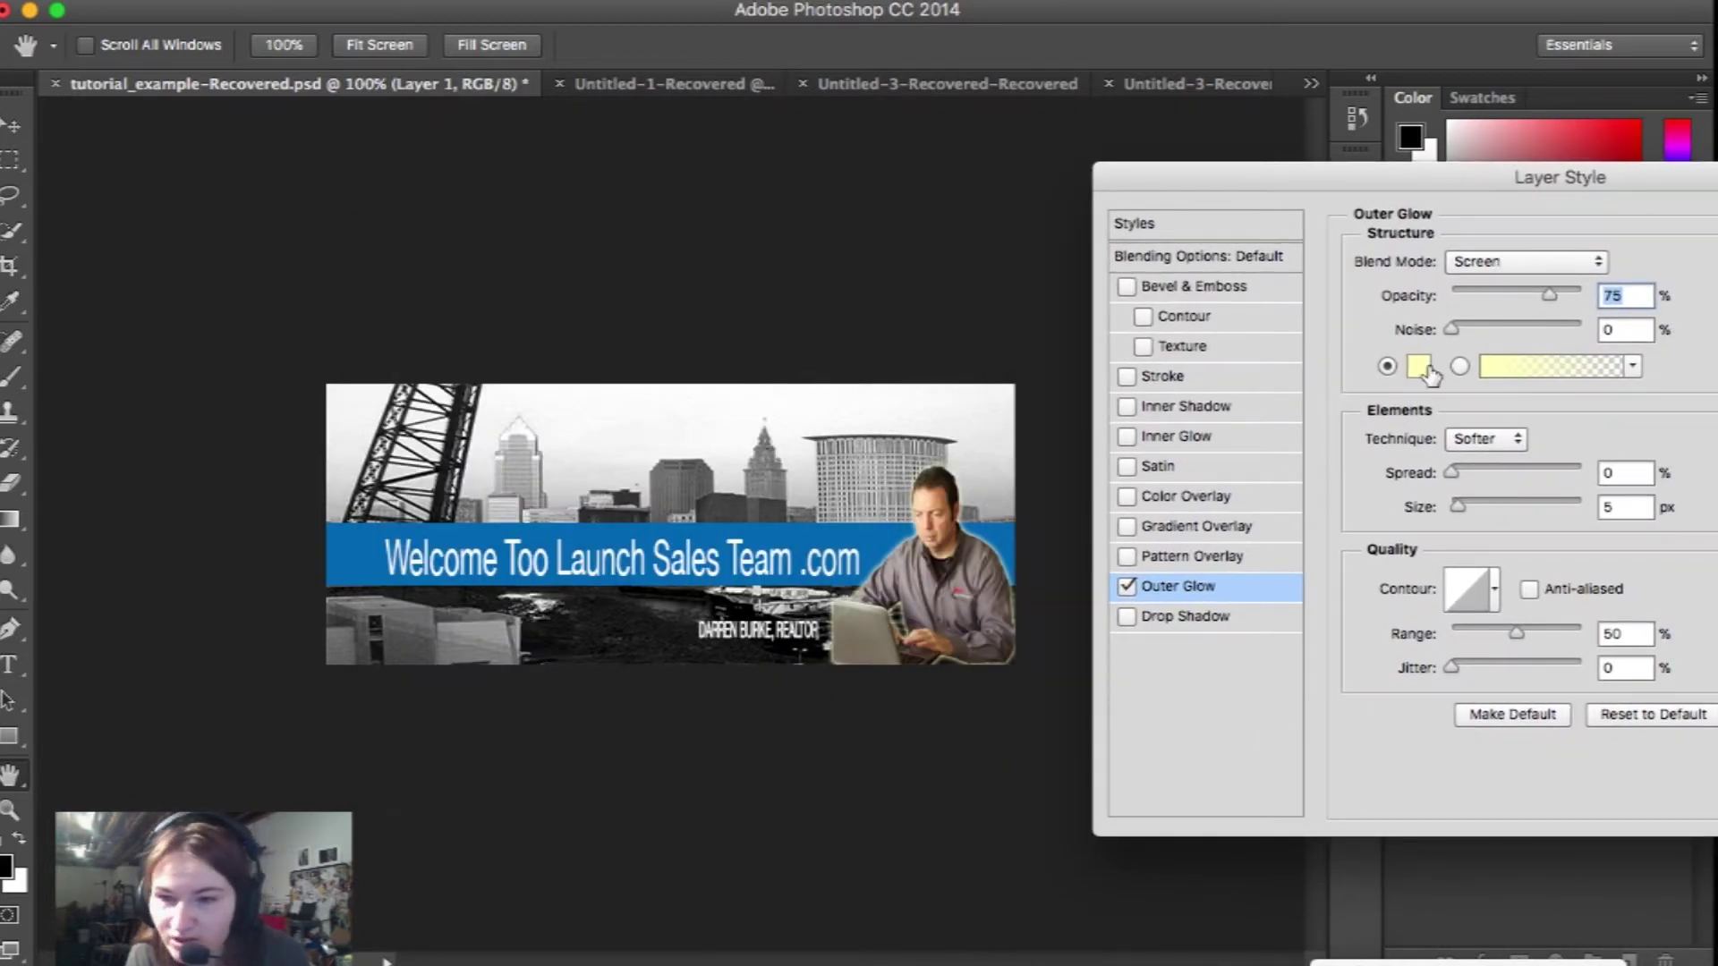
pyautogui.moveTo(1392, 188); pyautogui.dragTo(1147, 192)
pyautogui.moveTo(1681, 199); pyautogui.dragTo(1717, 172)
pyautogui.click(1182, 372)
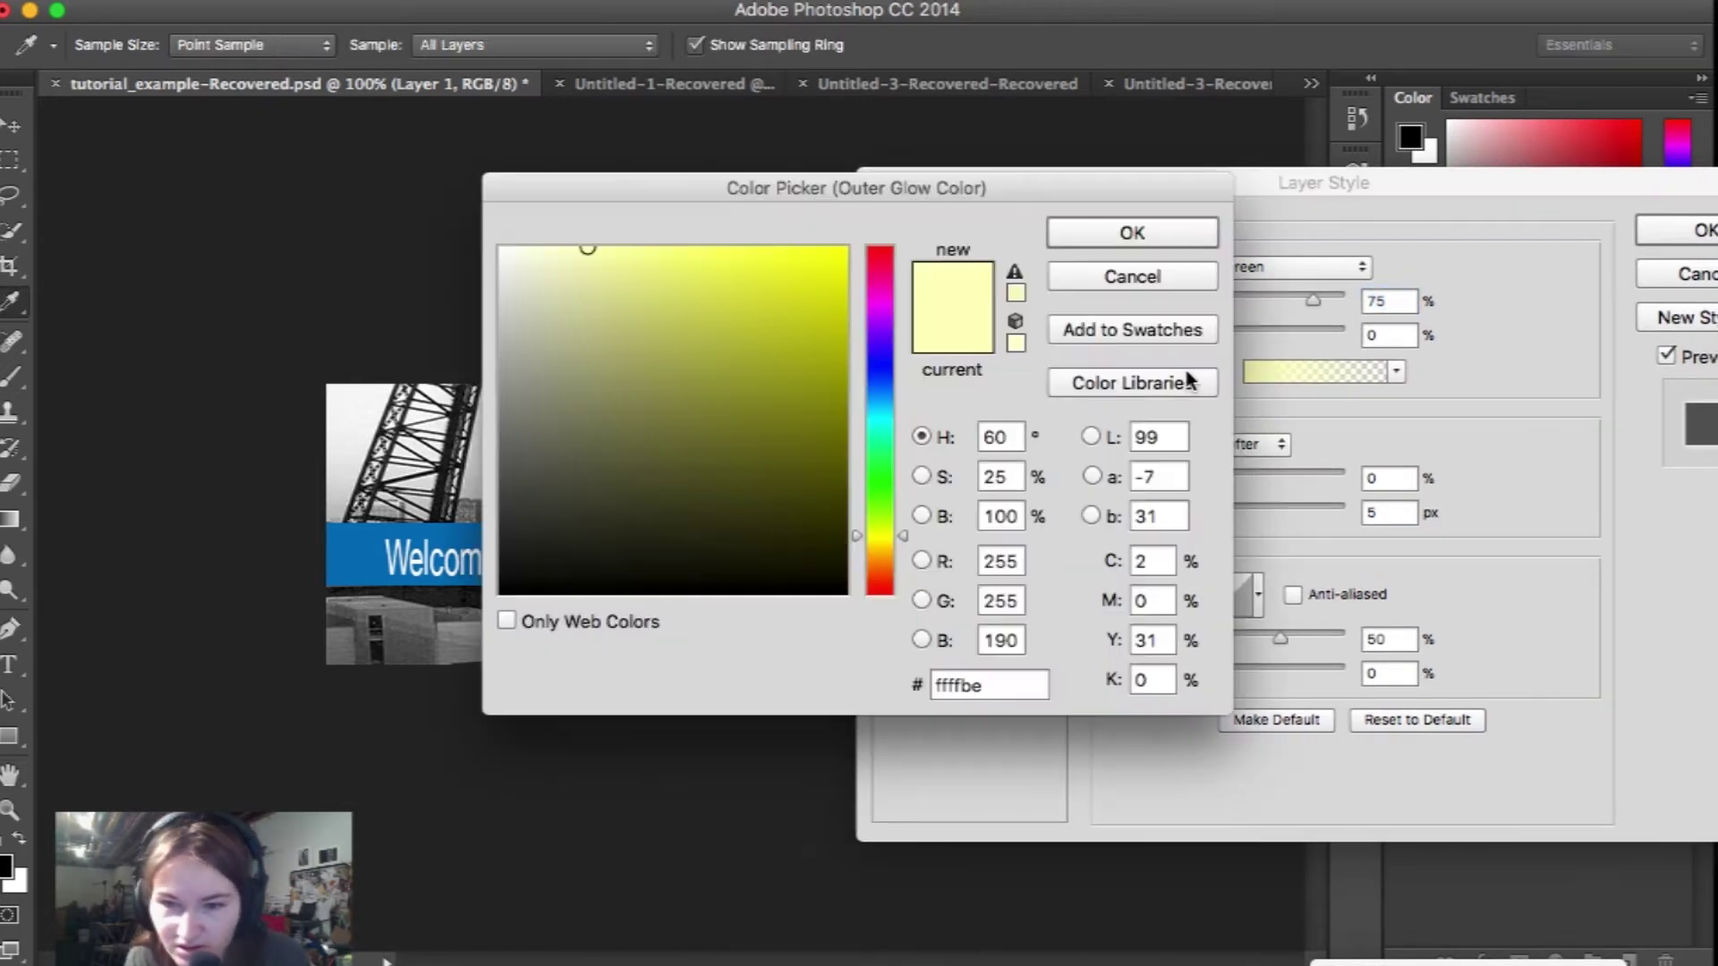
pyautogui.moveTo(498, 244); pyautogui.dragTo(419, 241)
pyautogui.click(1126, 234)
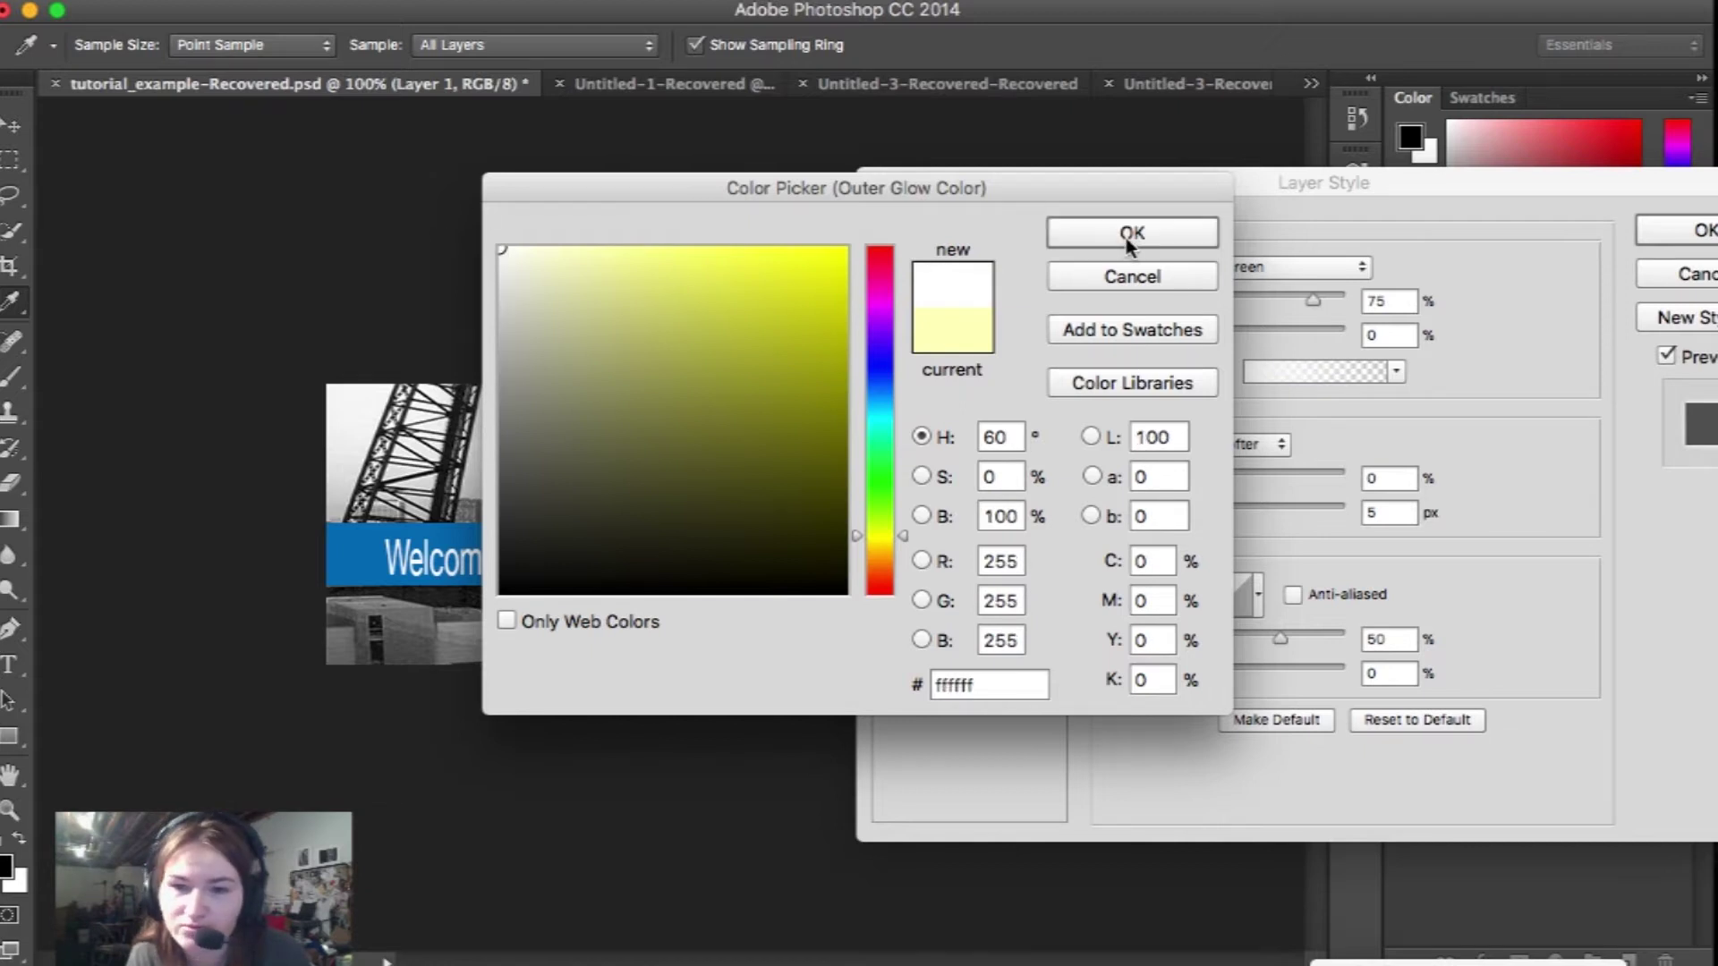
# - Set the Outer Glow's opacity to 33% with the Screen blend mode and 0% noise
pyautogui.moveTo(1281, 184); pyautogui.dragTo(1454, 249)
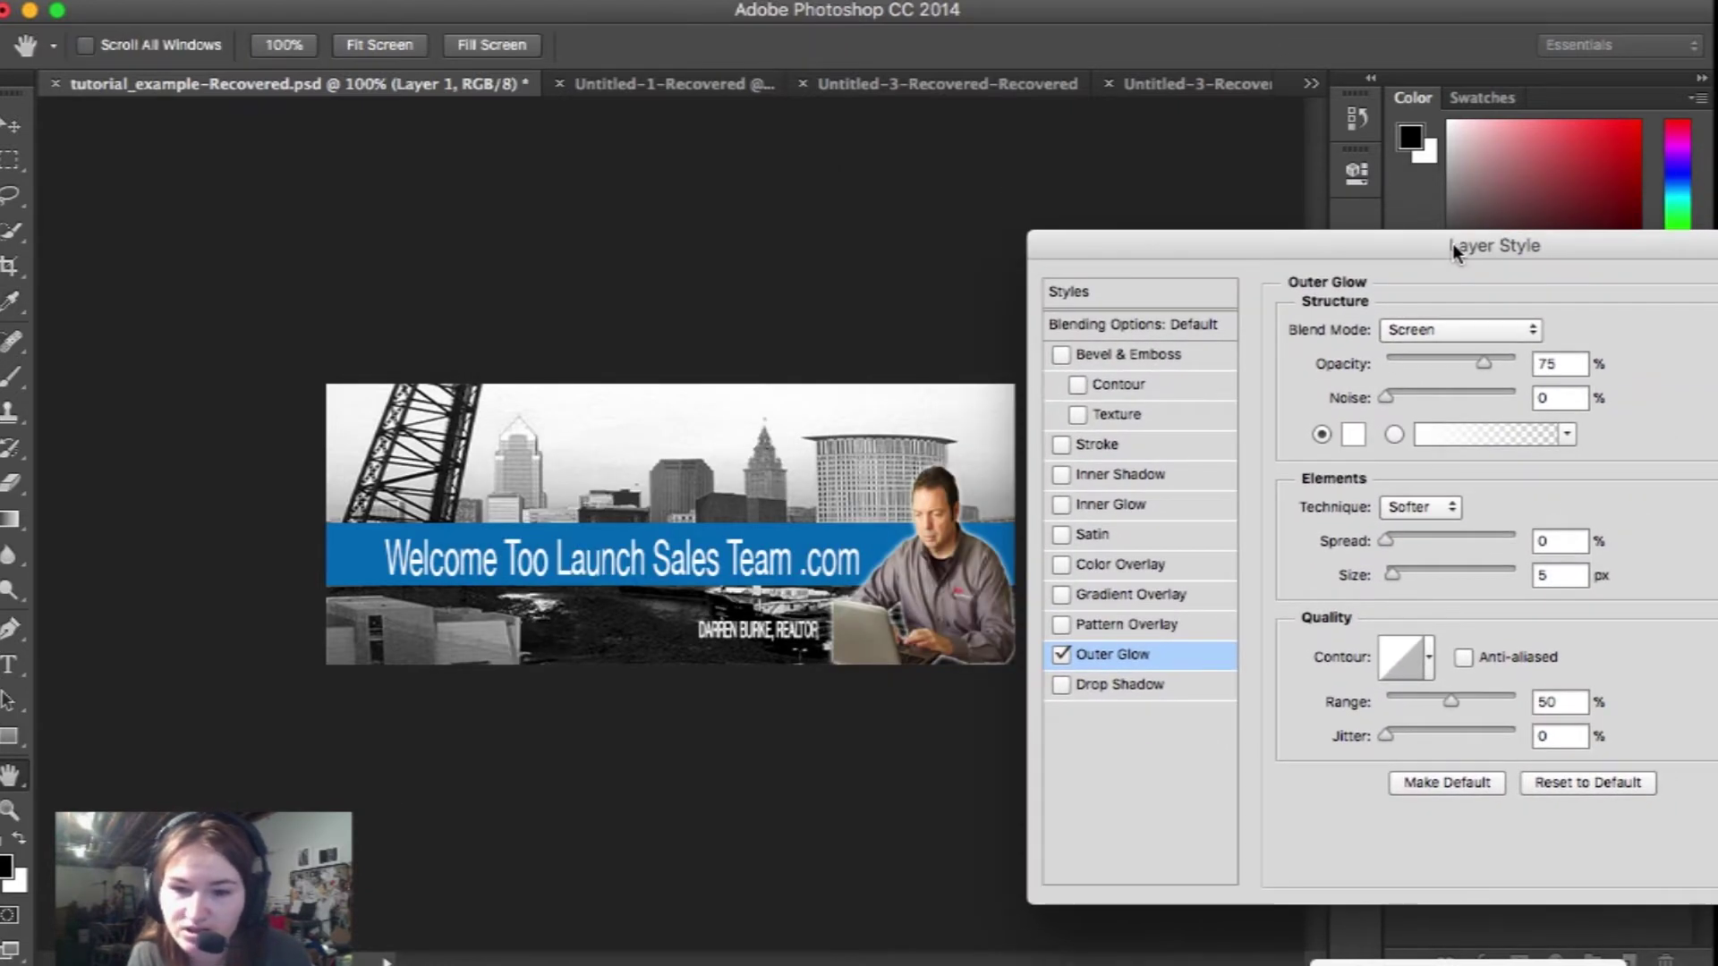
pyautogui.click(1474, 327)
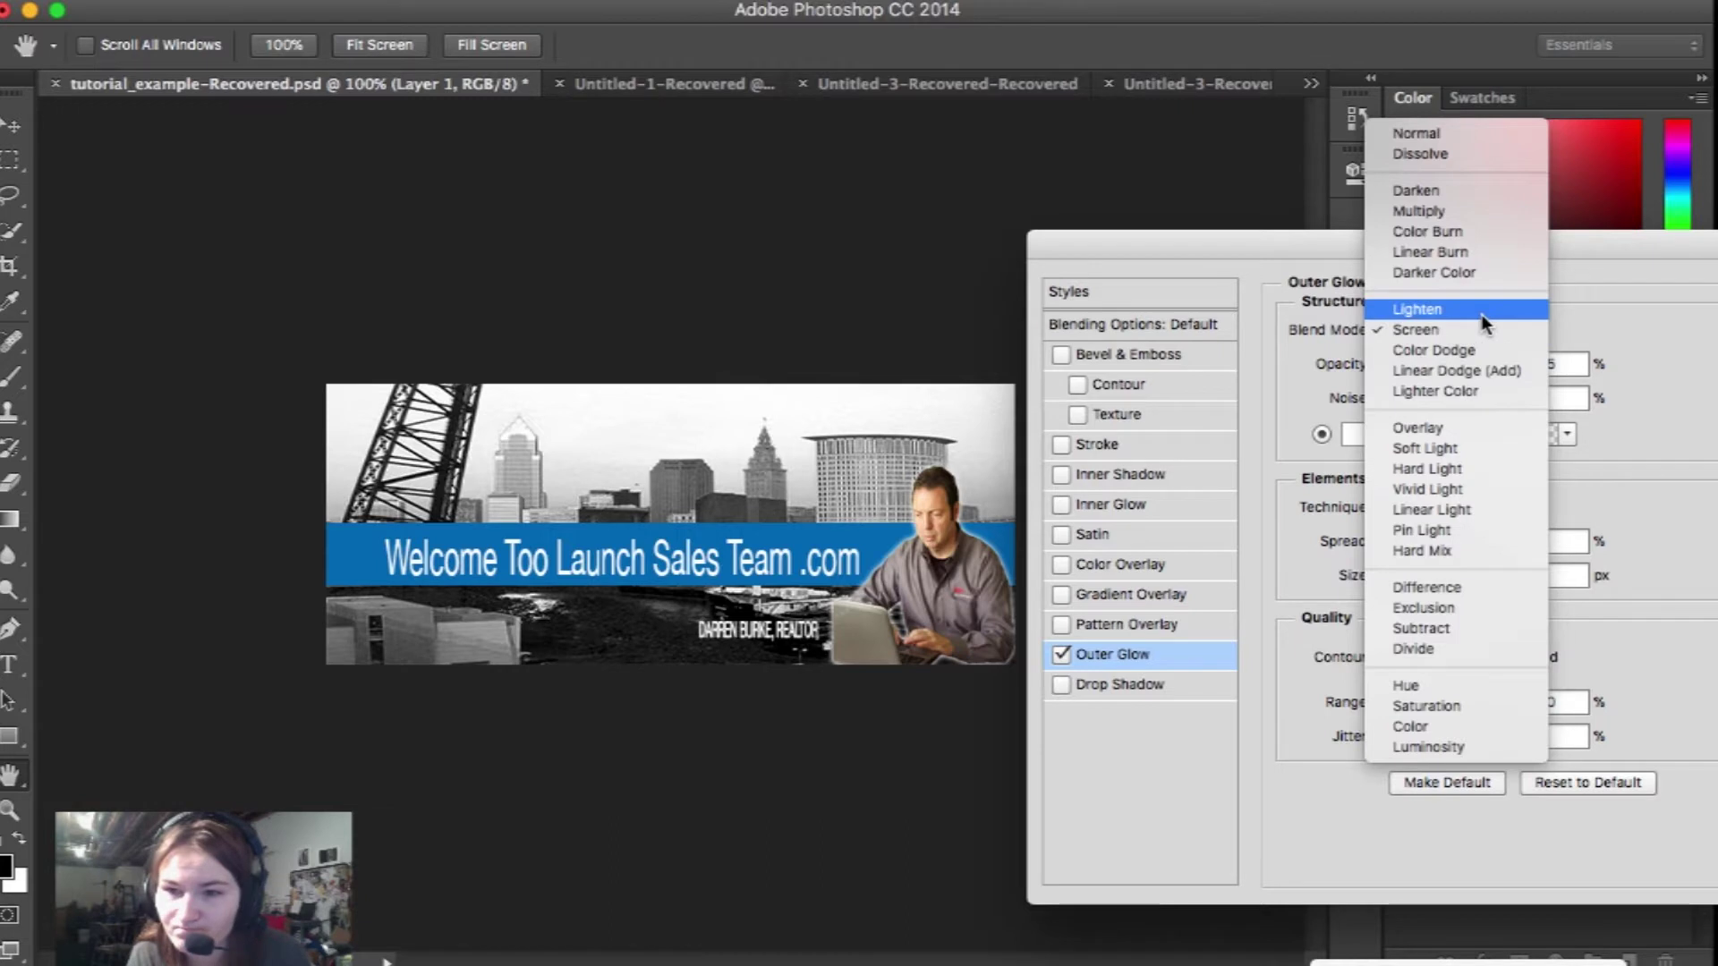
pyautogui.click(1472, 330)
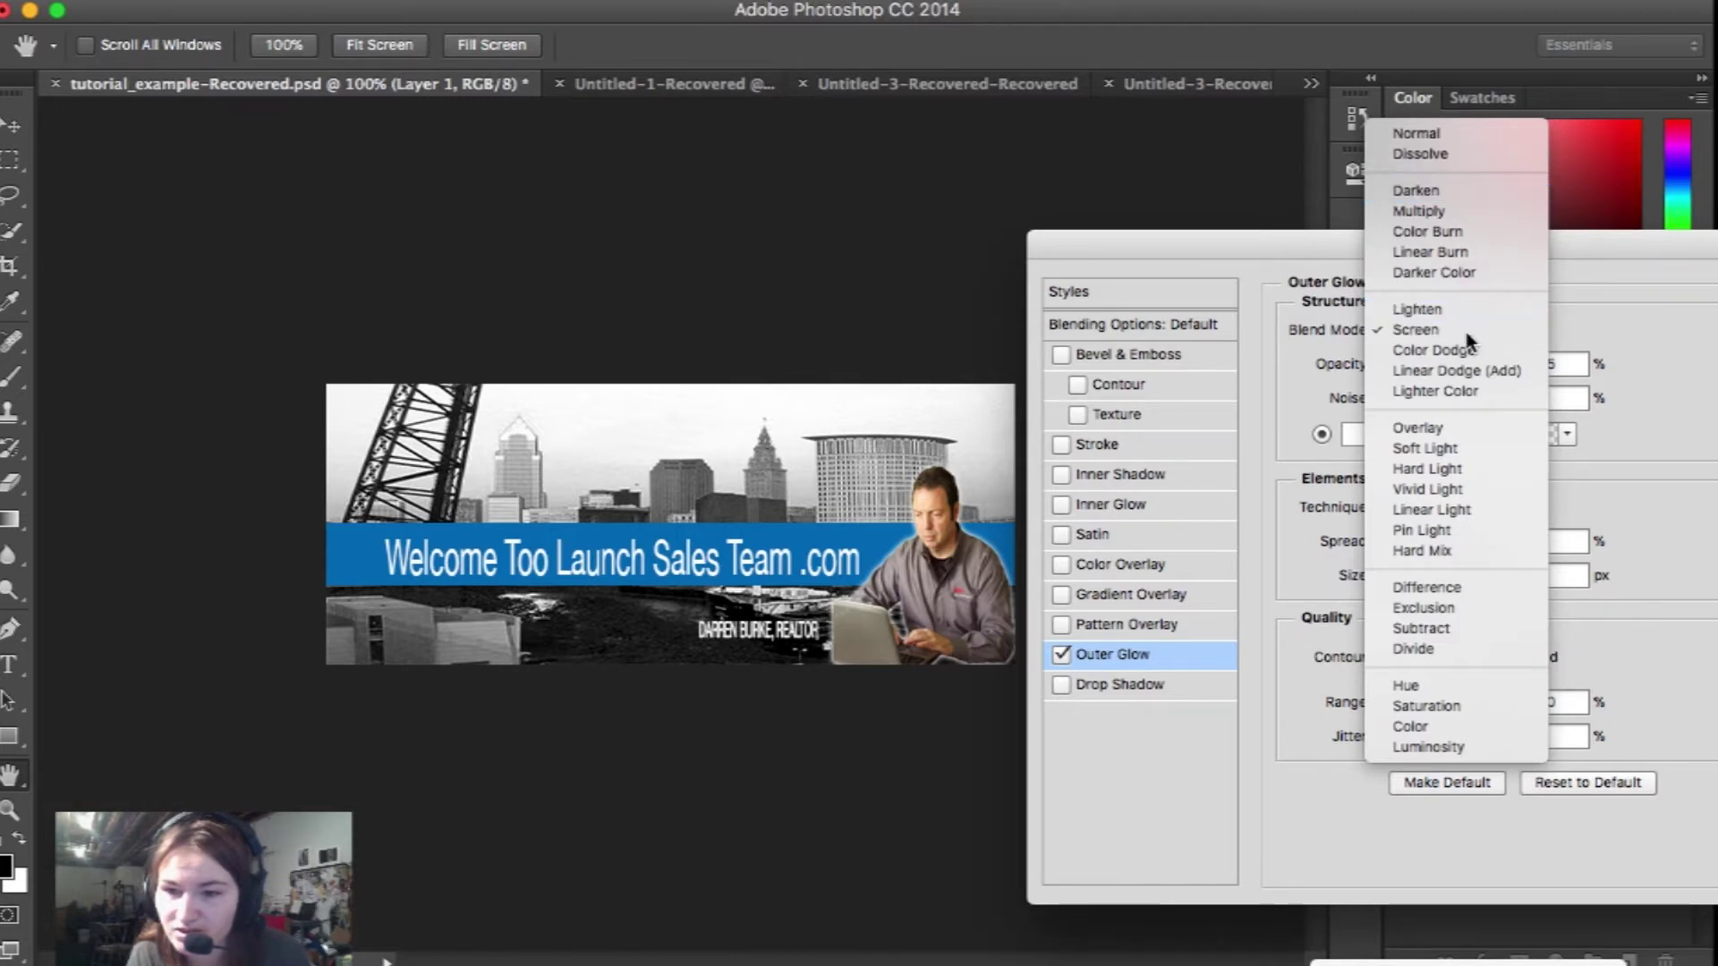
pyautogui.moveTo(1453, 363)
pyautogui.mouseDown()
pyautogui.moveTo(1385, 364)
pyautogui.moveTo(1568, 331)
pyautogui.moveTo(1410, 347)
pyautogui.moveTo(1429, 352)
pyautogui.mouseUp()
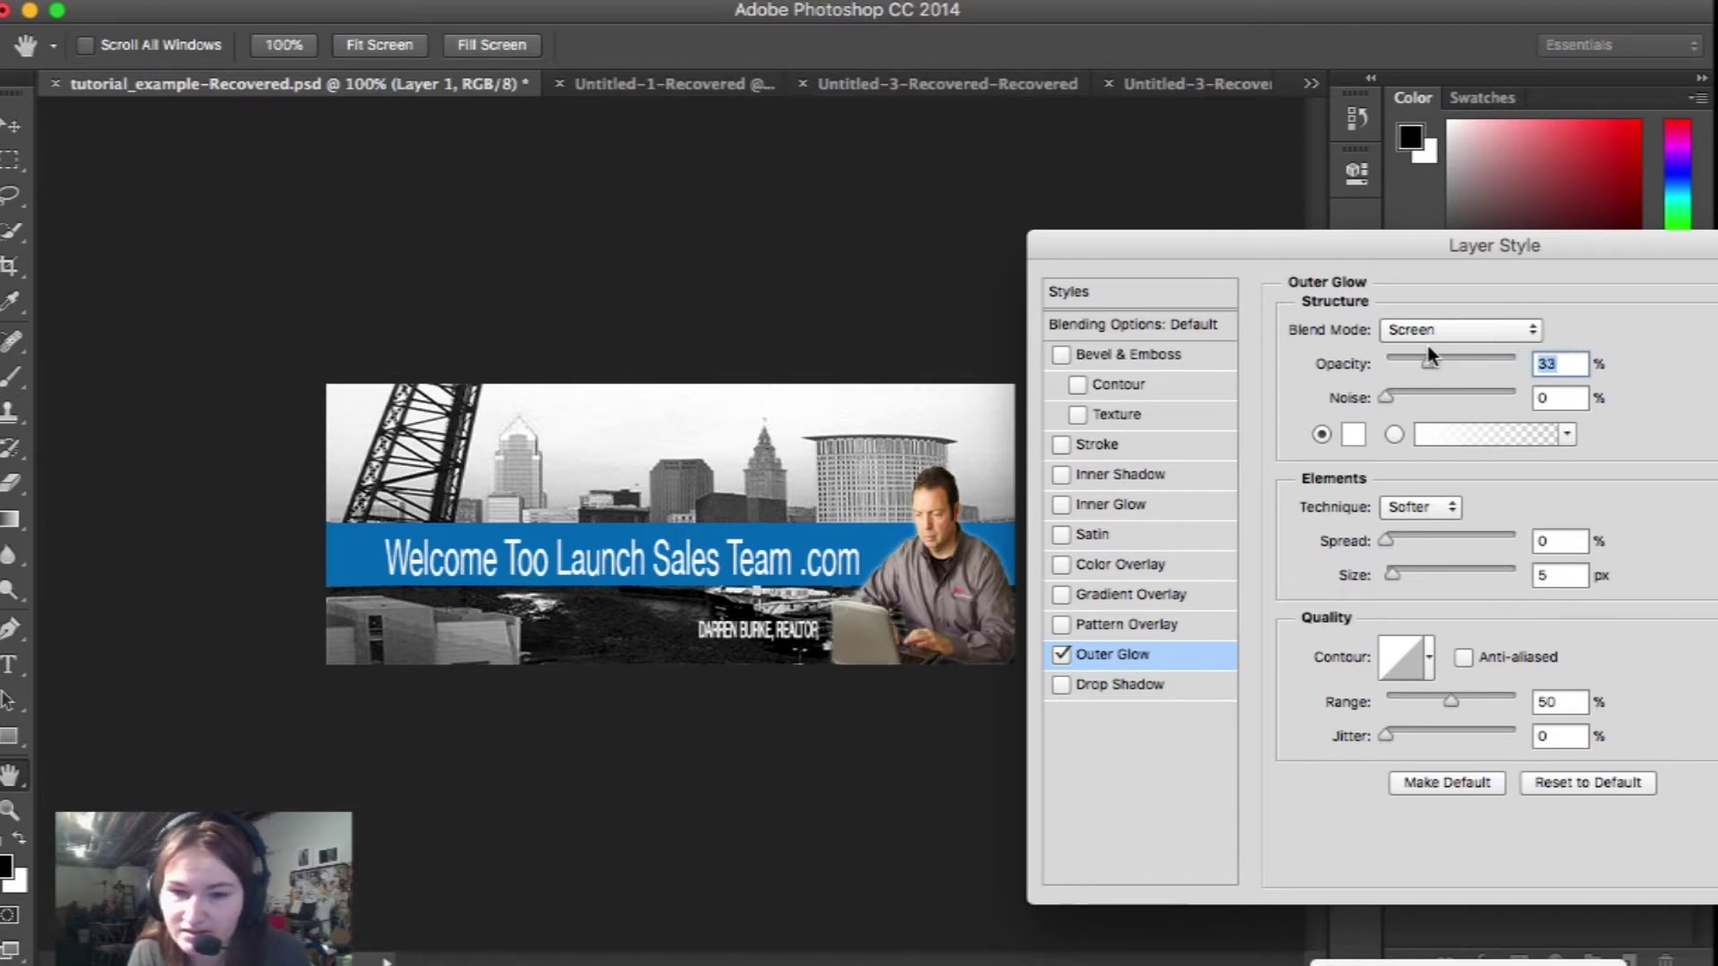
pyautogui.moveTo(1401, 395); pyautogui.dragTo(1432, 395)
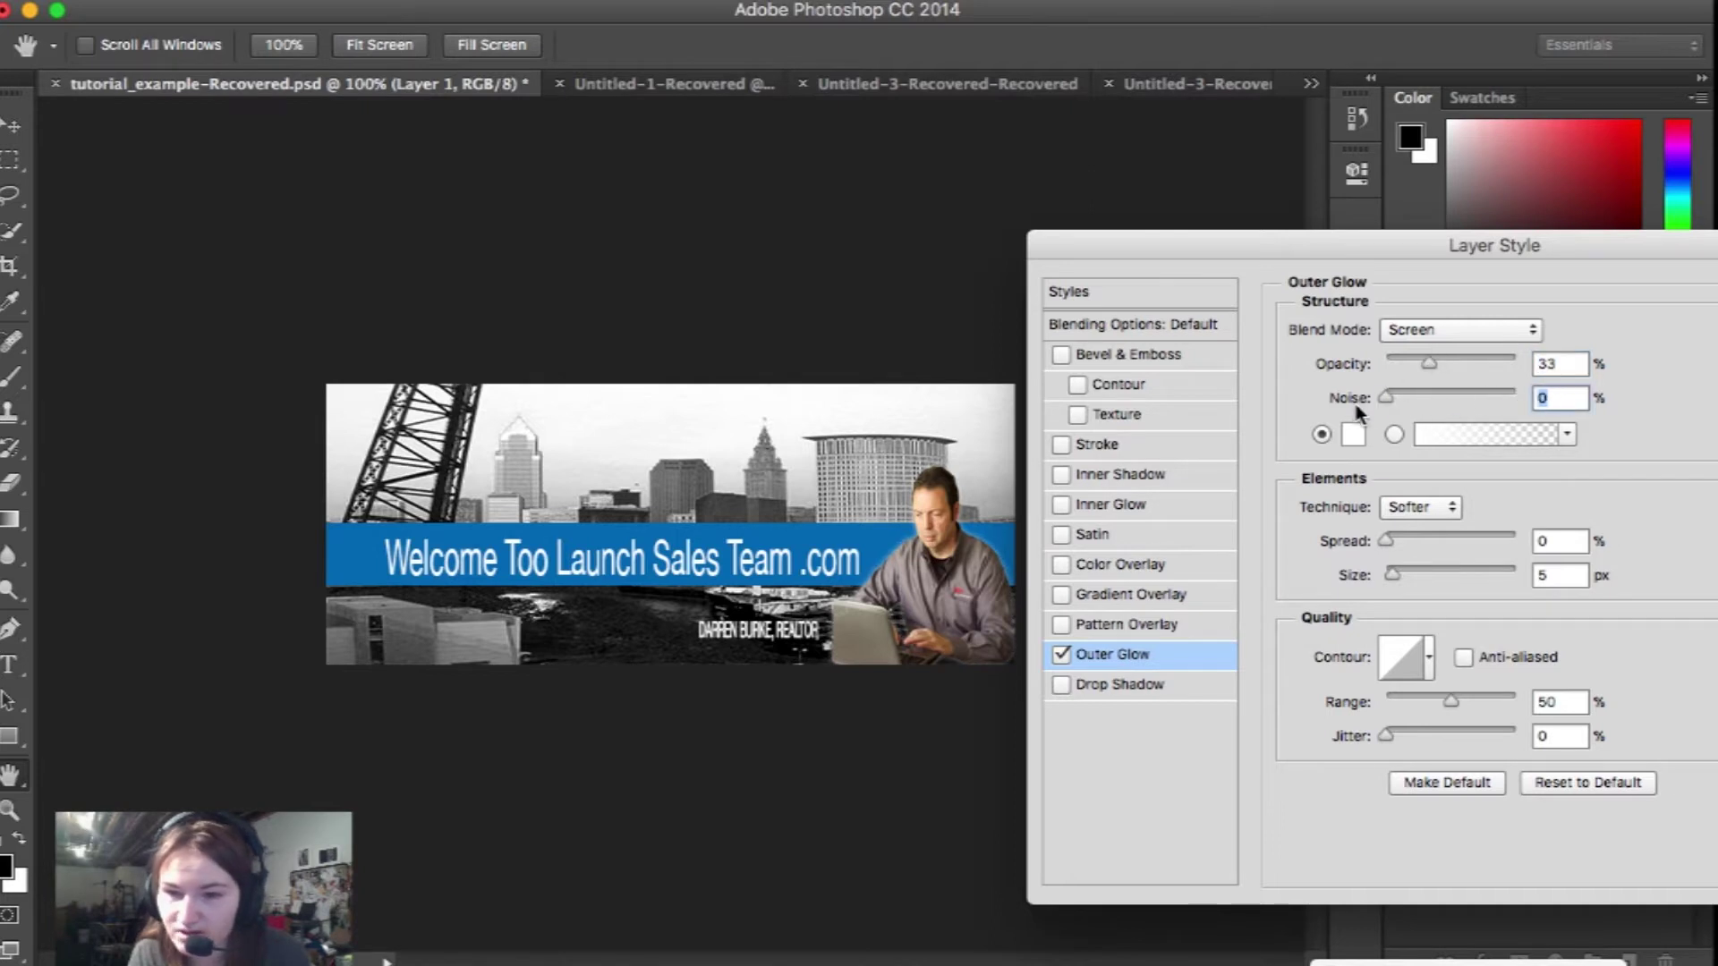
# - Set the Outer Glow's spread to 29% and size to 7 px, and apply the layer style
pyautogui.moveTo(1388, 538); pyautogui.dragTo(1389, 592)
pyautogui.press('Down')
pyautogui.press('Down')
pyautogui.press('Down')
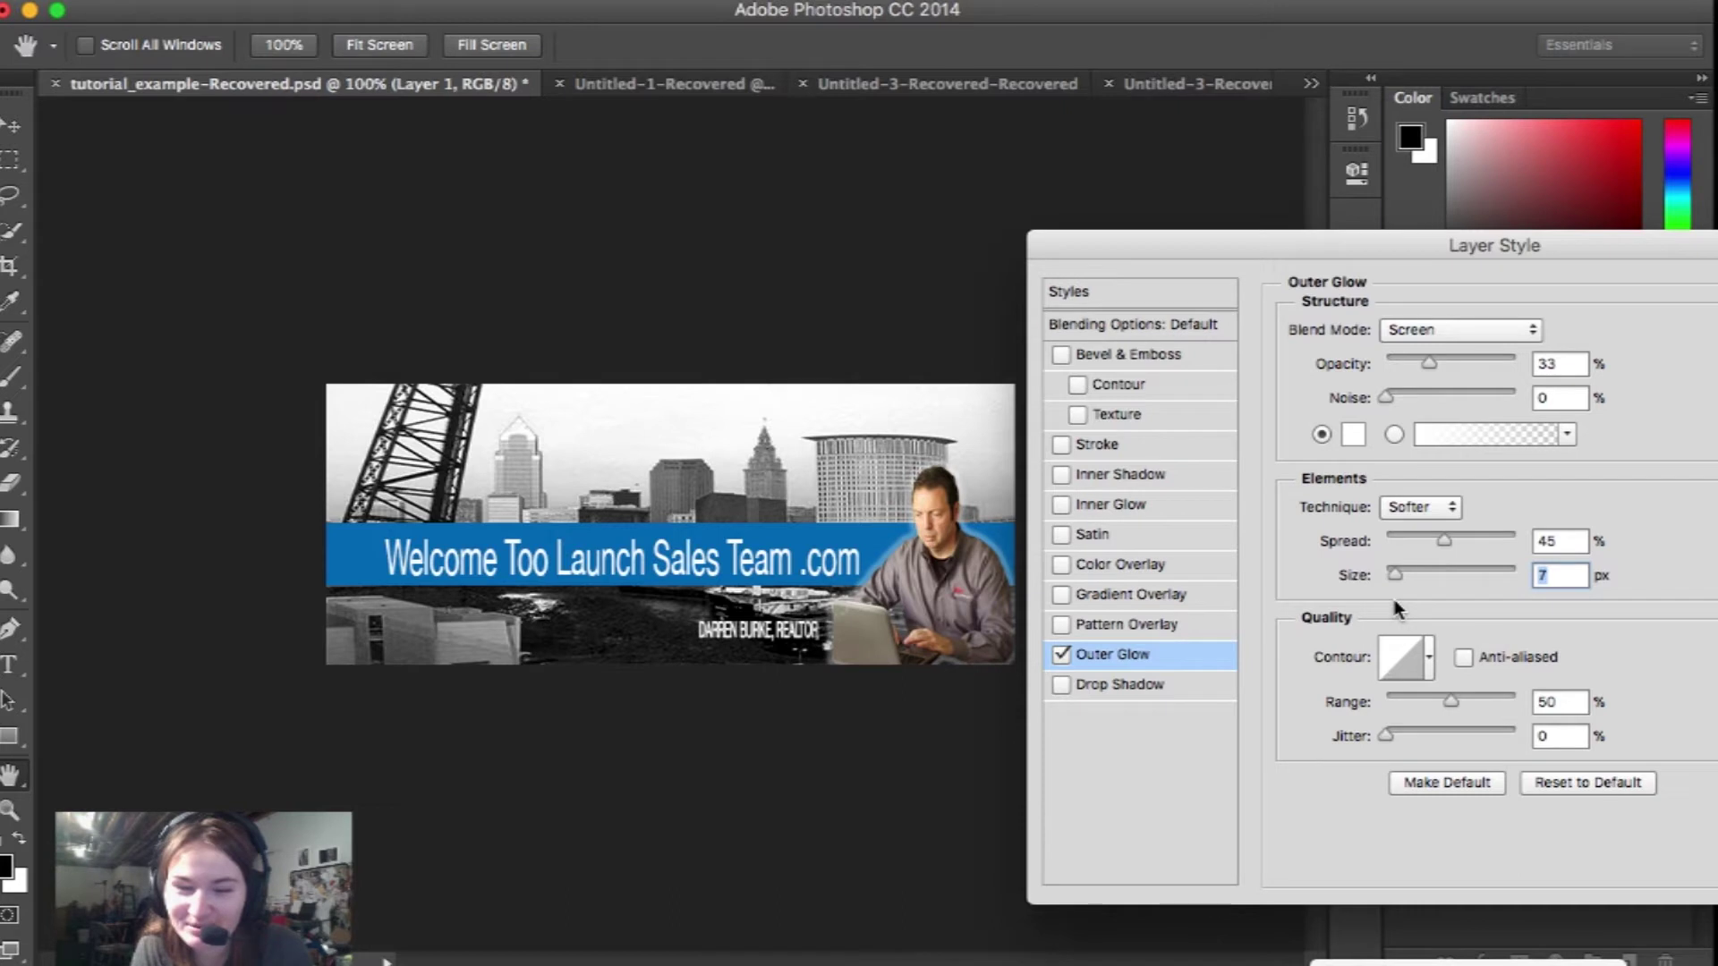
pyautogui.moveTo(1392, 603); pyautogui.dragTo(1392, 641)
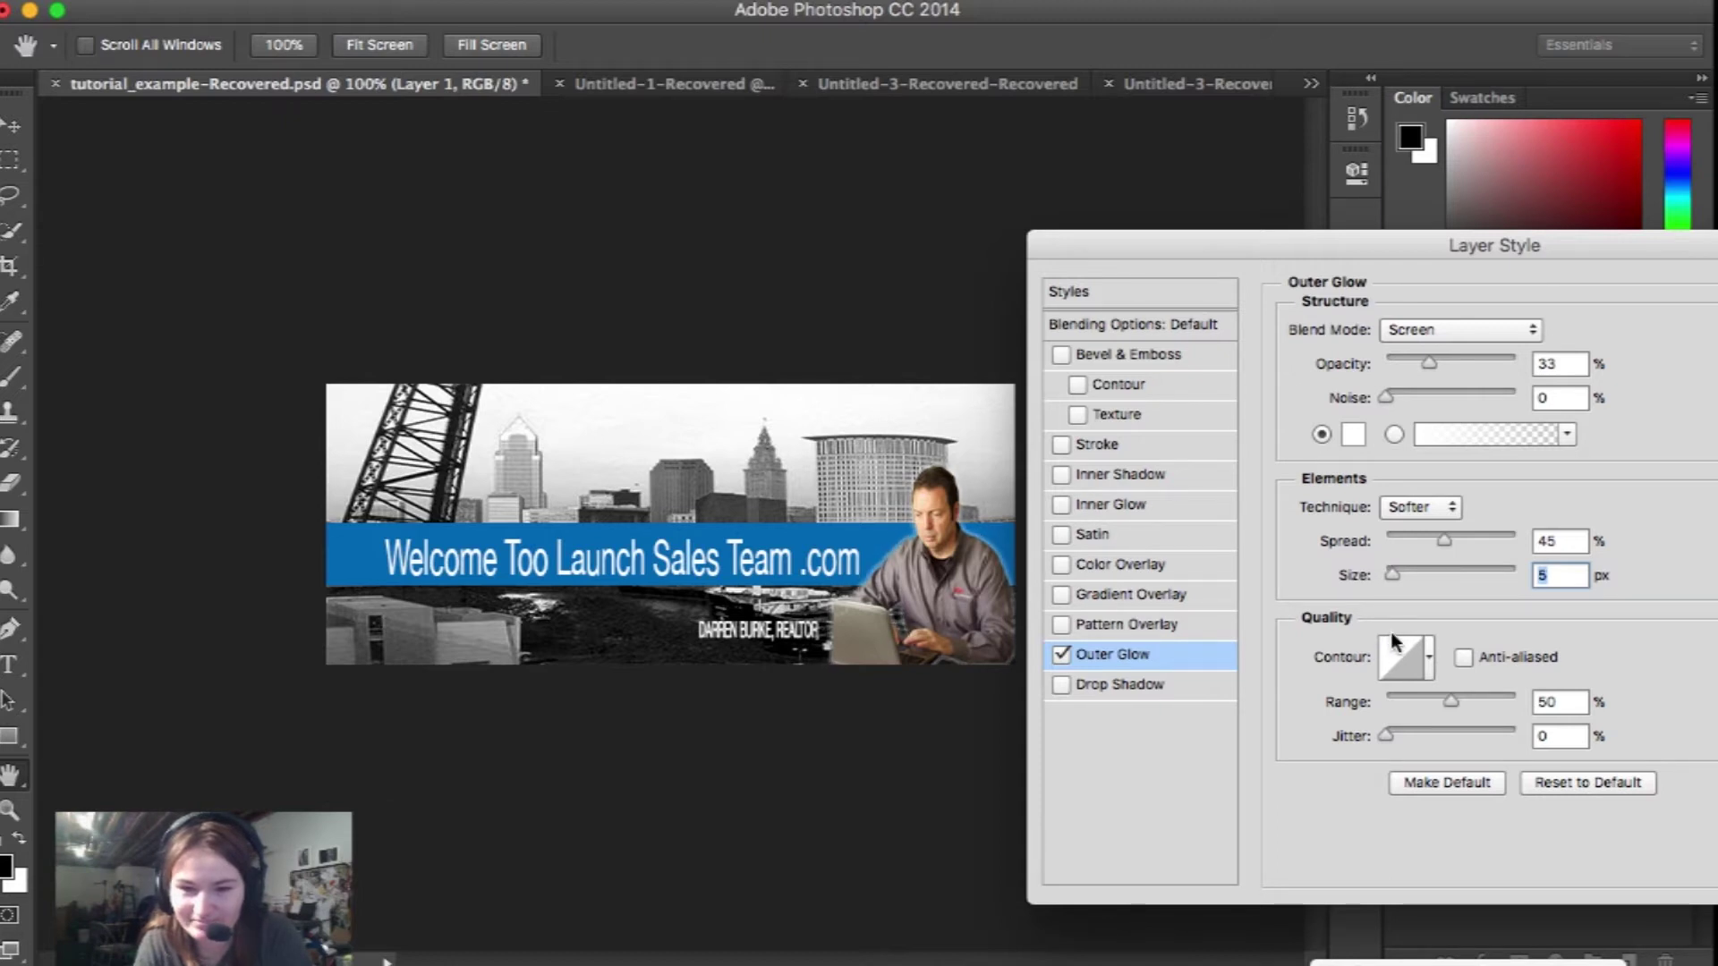
pyautogui.moveTo(1457, 542); pyautogui.dragTo(1394, 587)
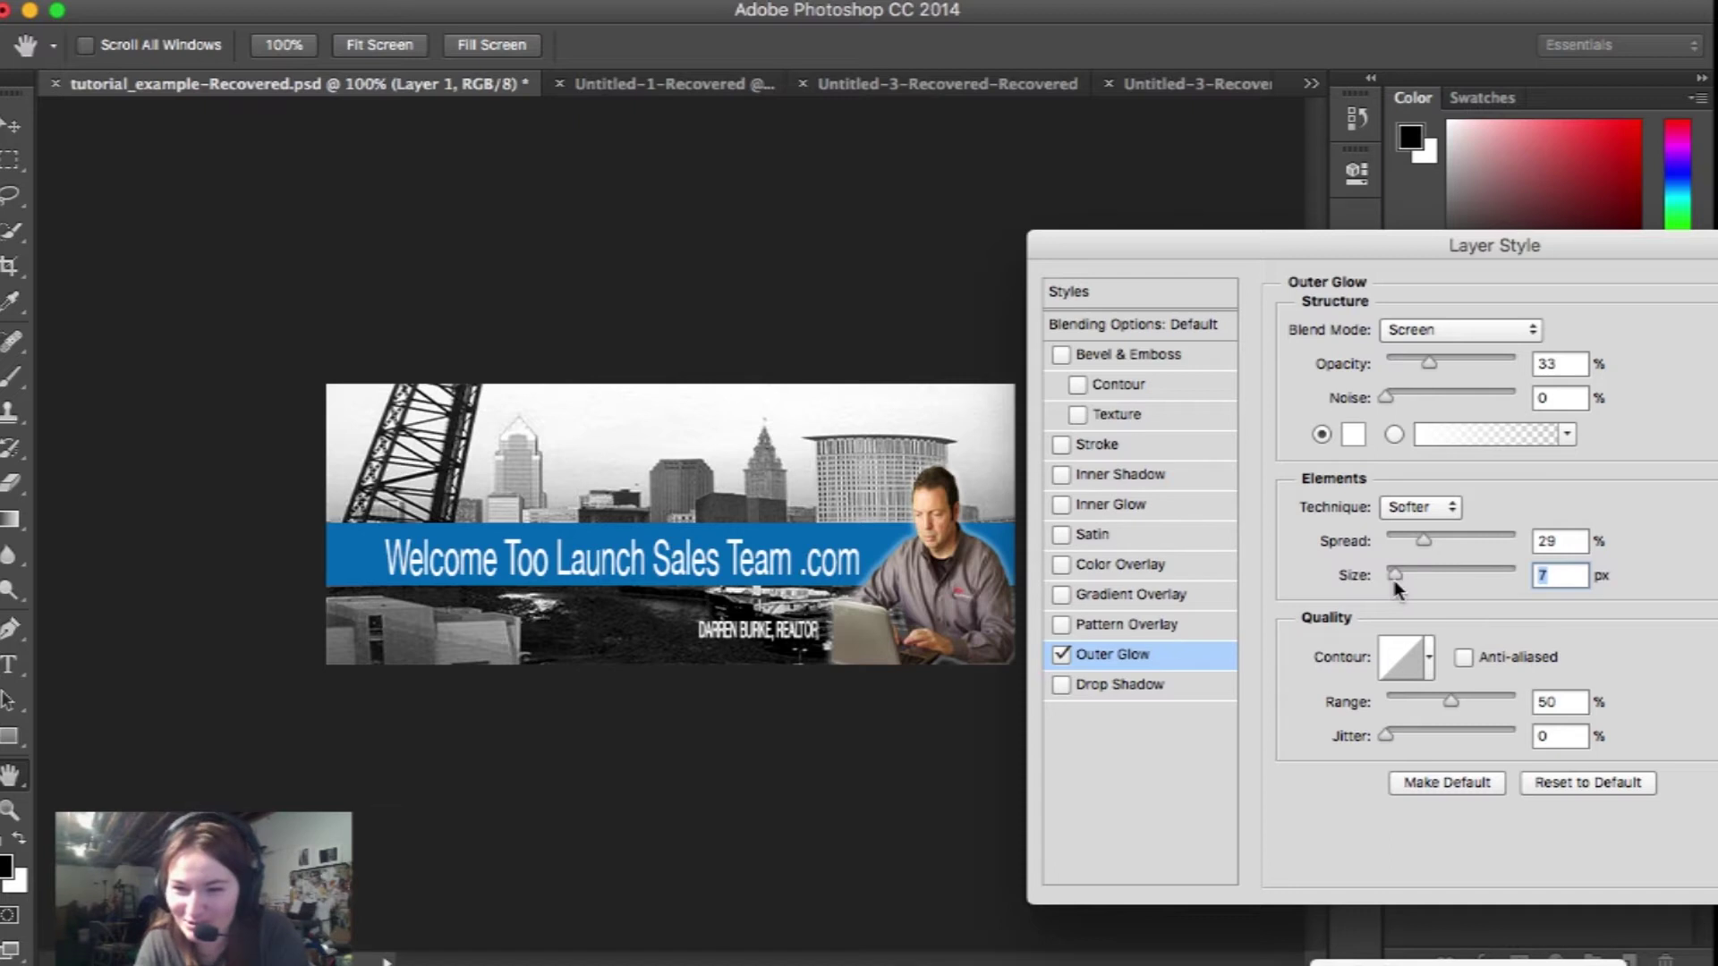
pyautogui.moveTo(1491, 244); pyautogui.dragTo(1275, 280)
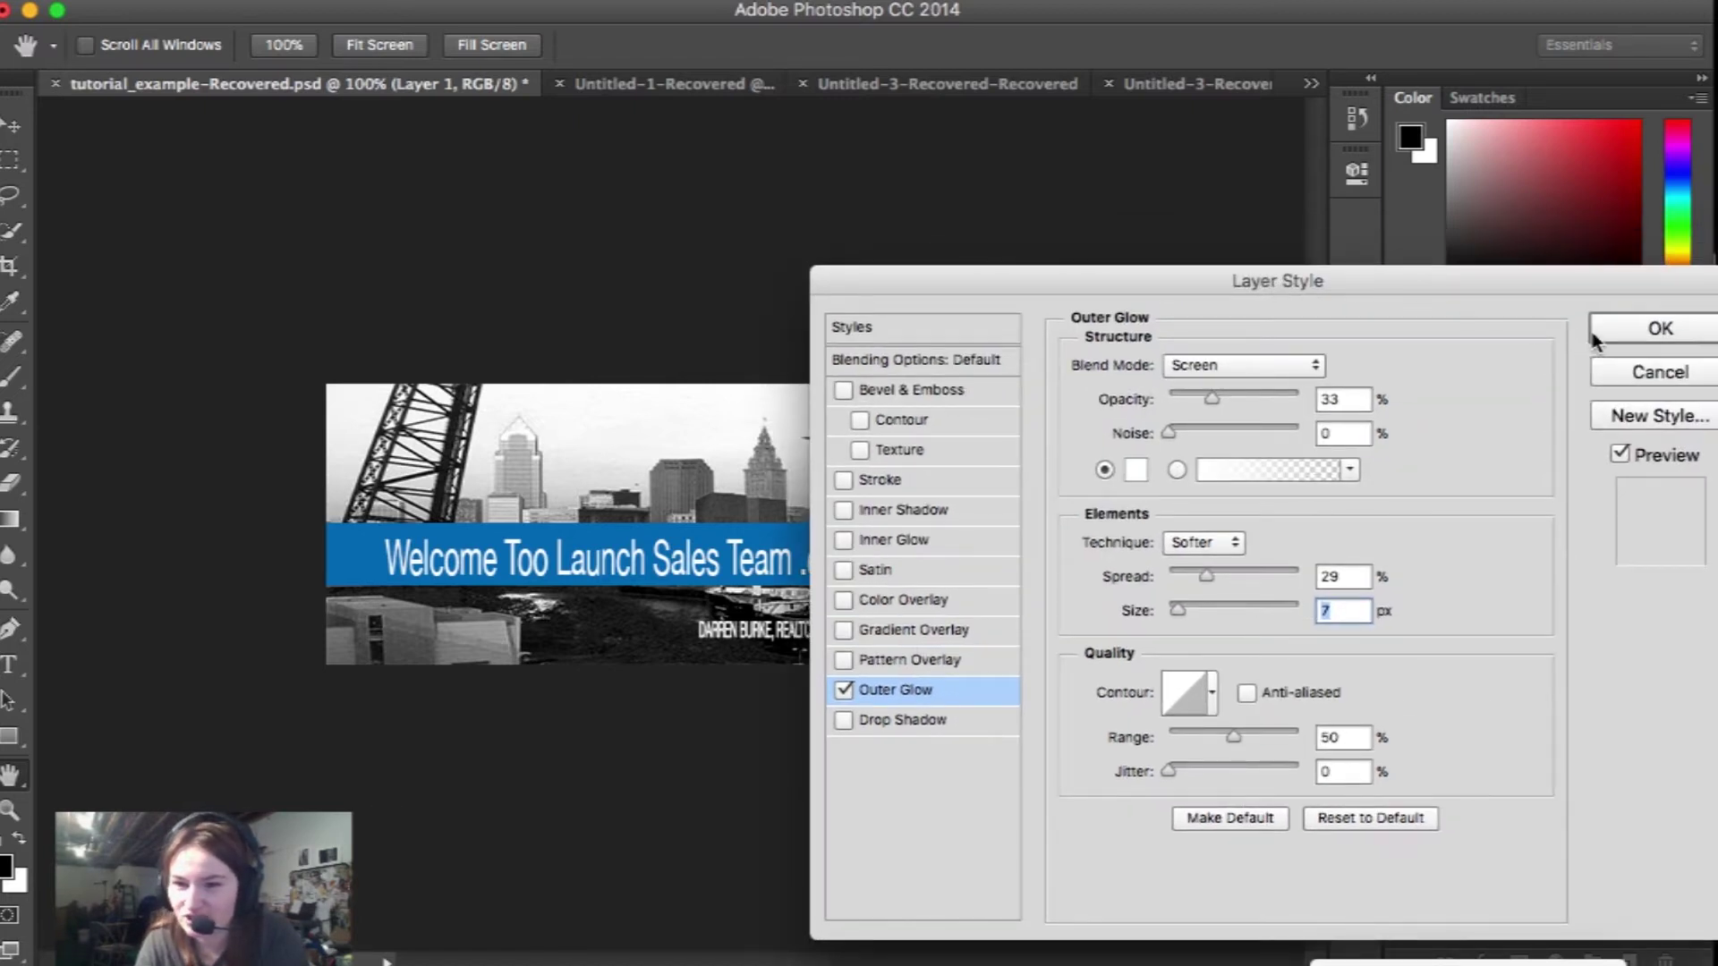
pyautogui.click(1627, 328)
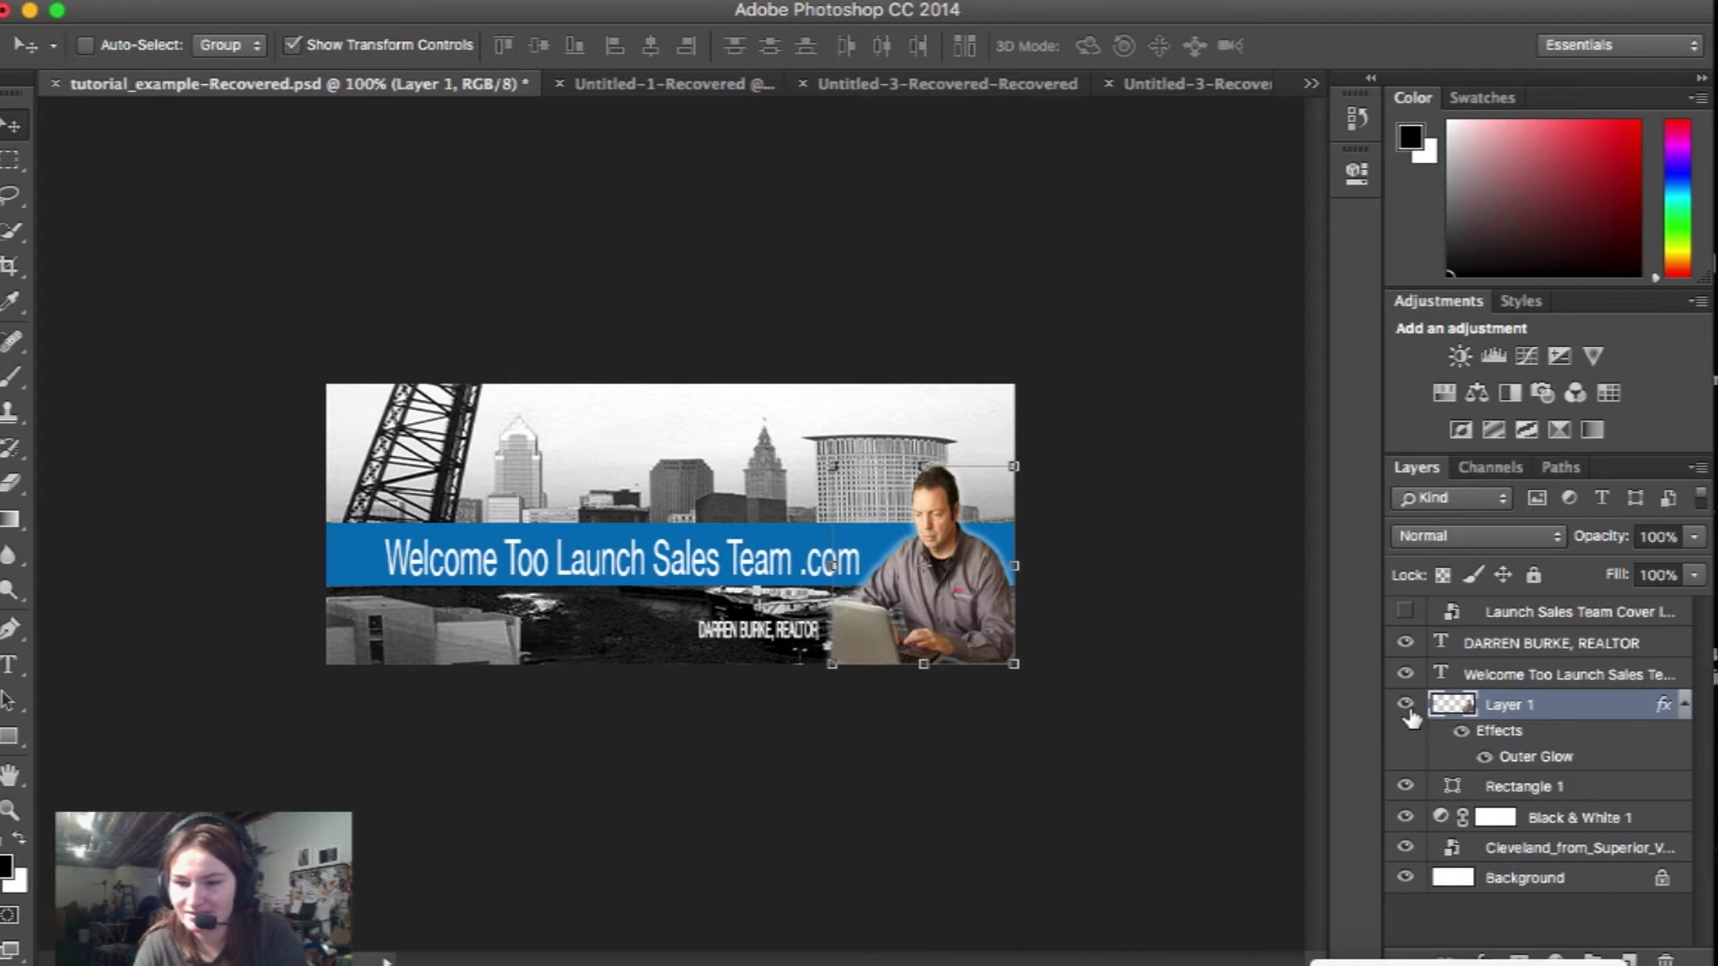
# - Toggle the Launch Sales Team Cover layer and Layer 1 to compare the reference design with the new composition
pyautogui.click(1405, 612)
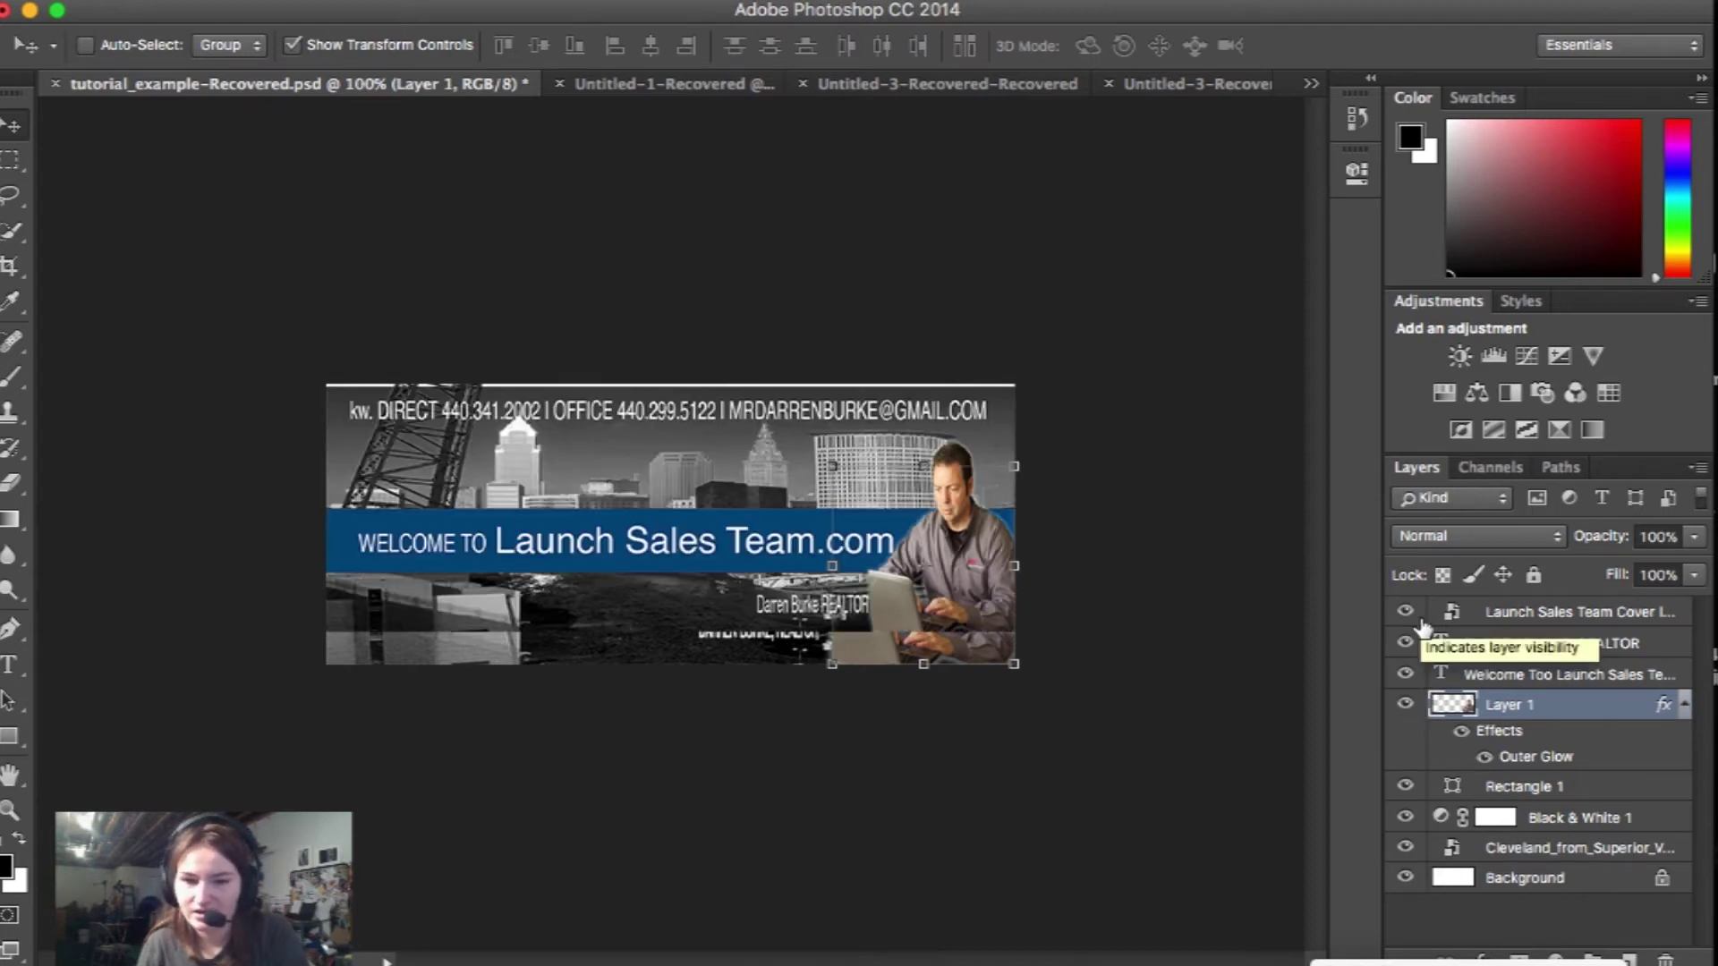
pyautogui.click(1405, 704)
pyautogui.click(1406, 707)
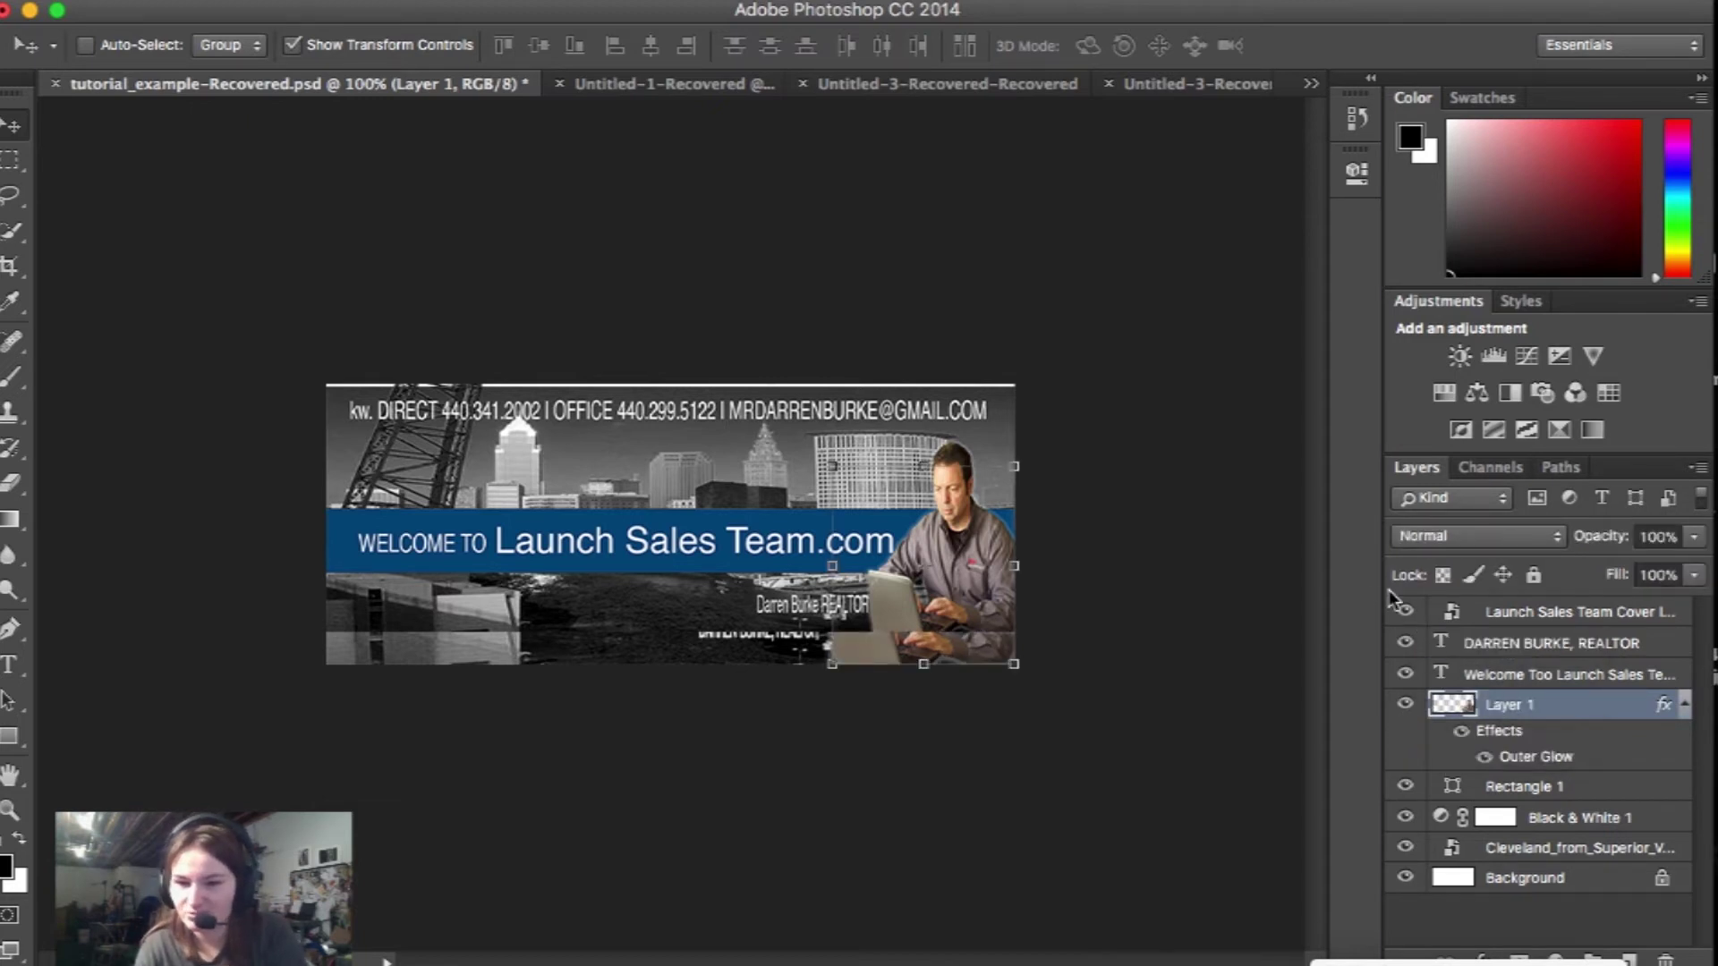
pyautogui.click(1405, 613)
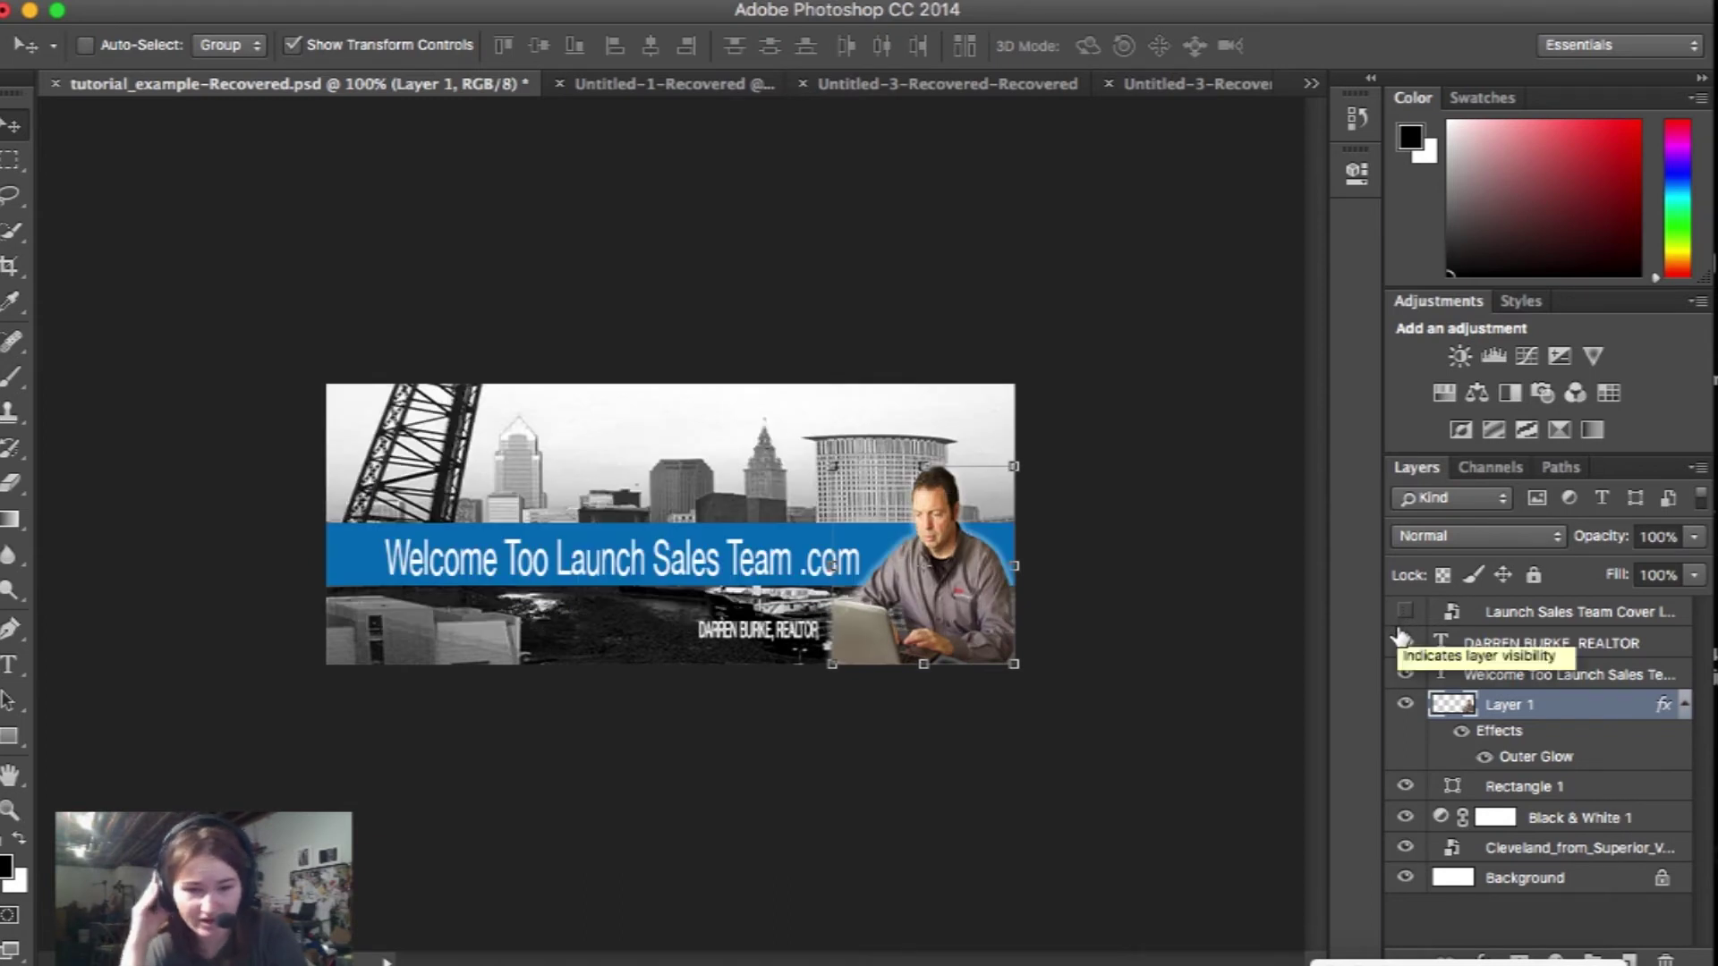
pyautogui.click(1406, 613)
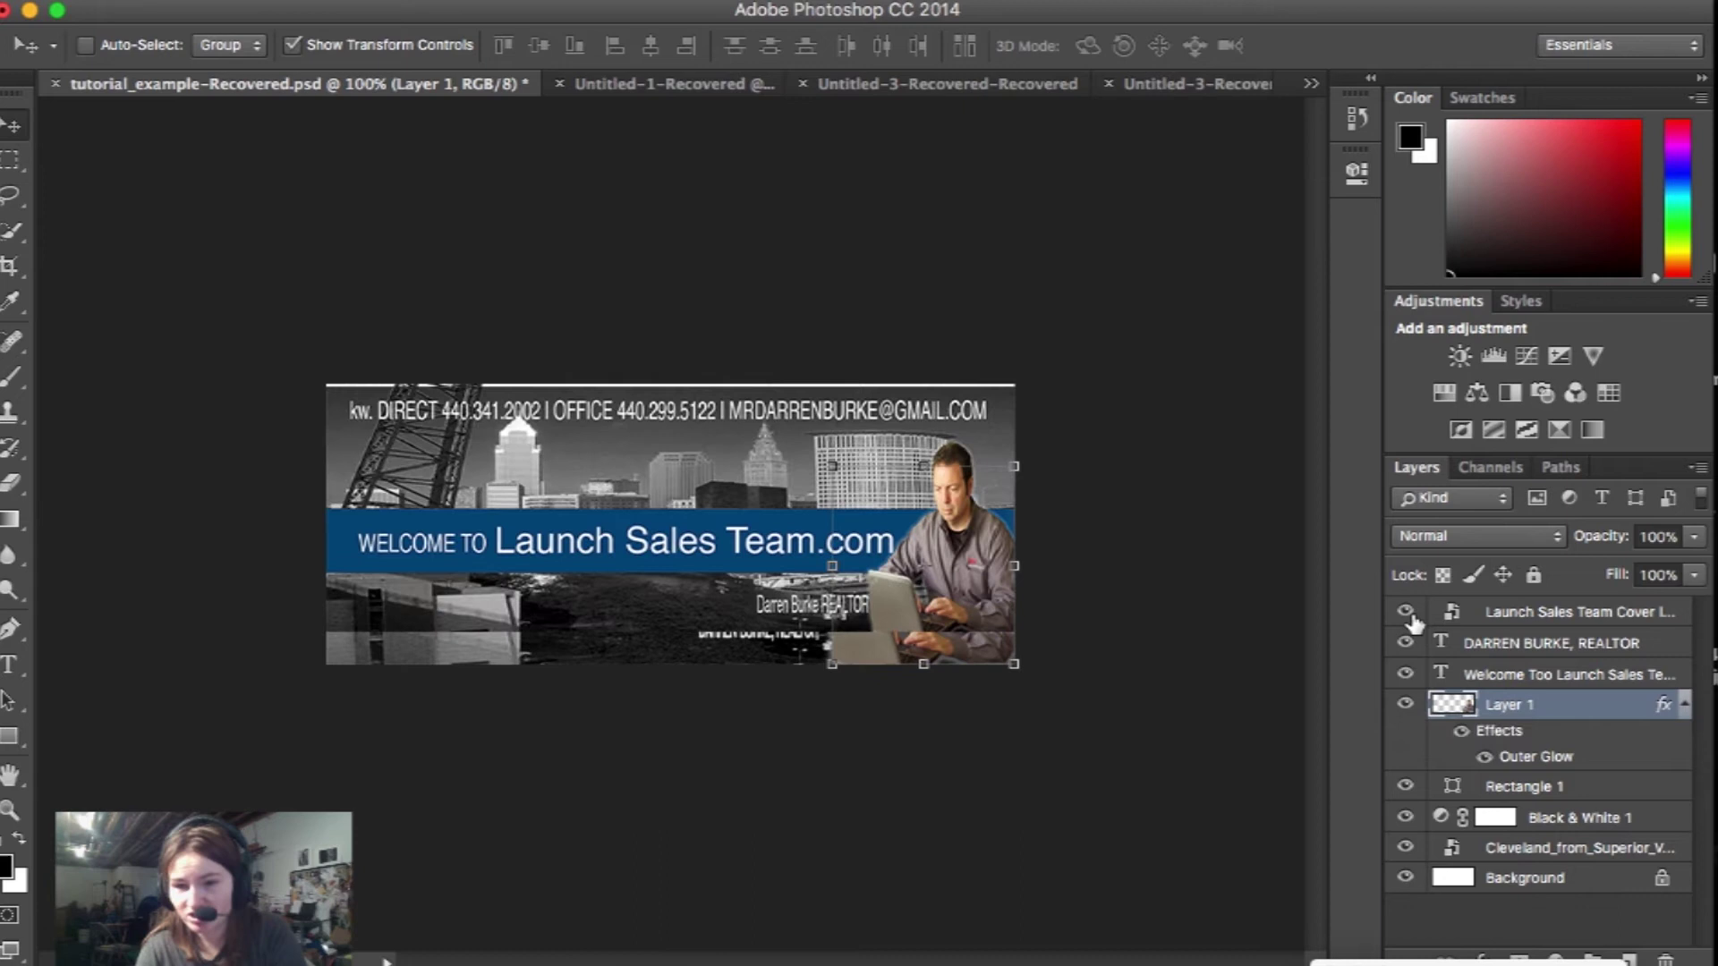